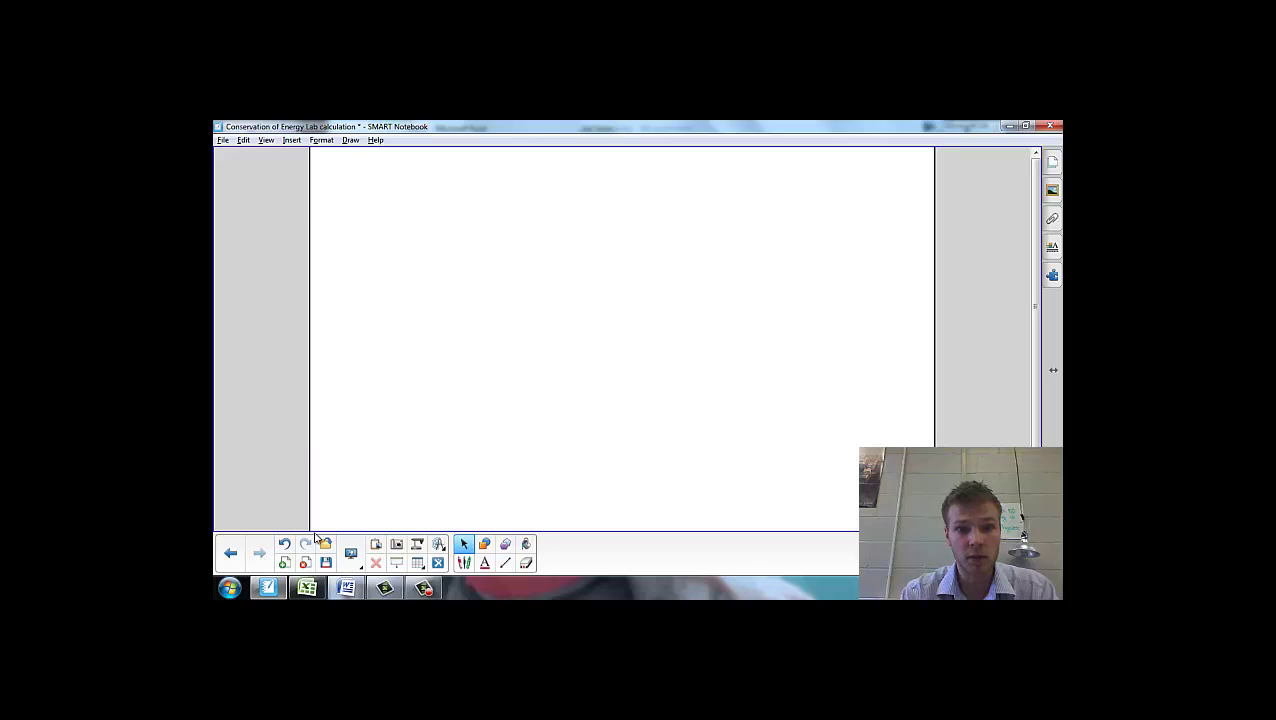
Step: Return to the sample data page and review the worked energy calculations down to the Calculations table, dismissing the color scheme prompt
left_click(231, 554)
left_click(229, 555)
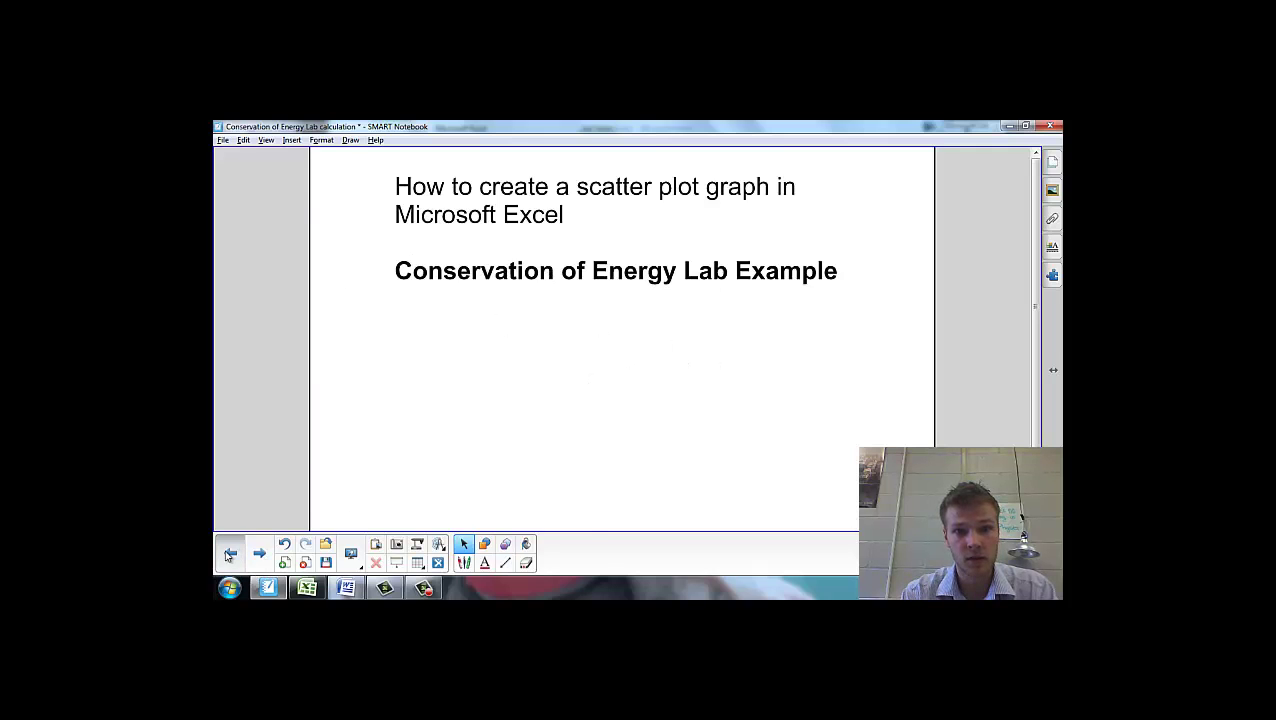
left_click(229, 555)
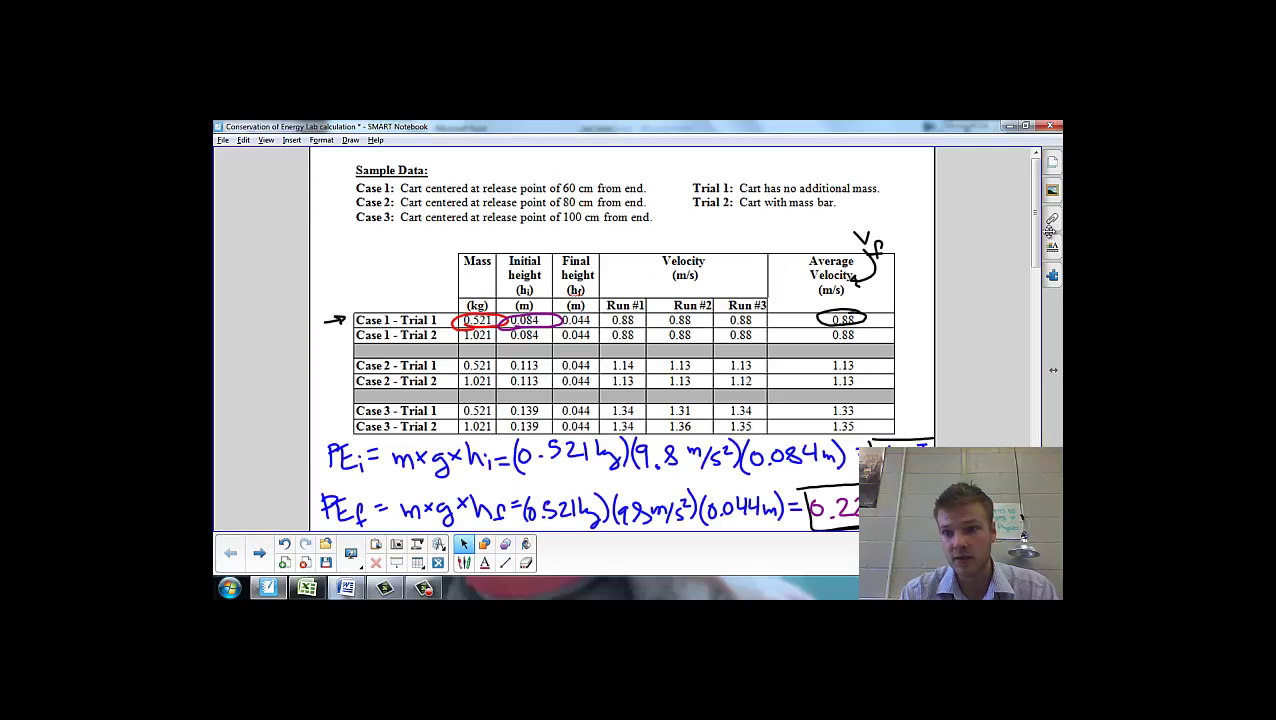
left_click_drag(1037, 238, 1037, 263)
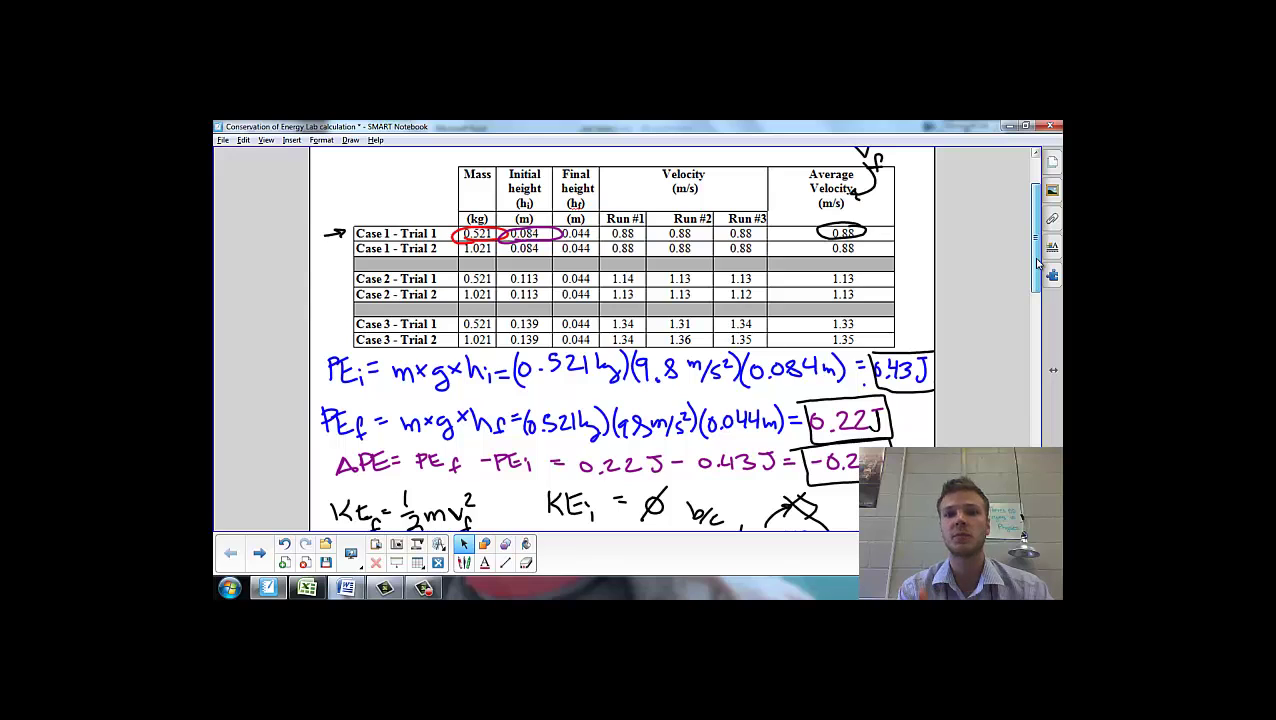
left_click_drag(1037, 263, 1037, 352)
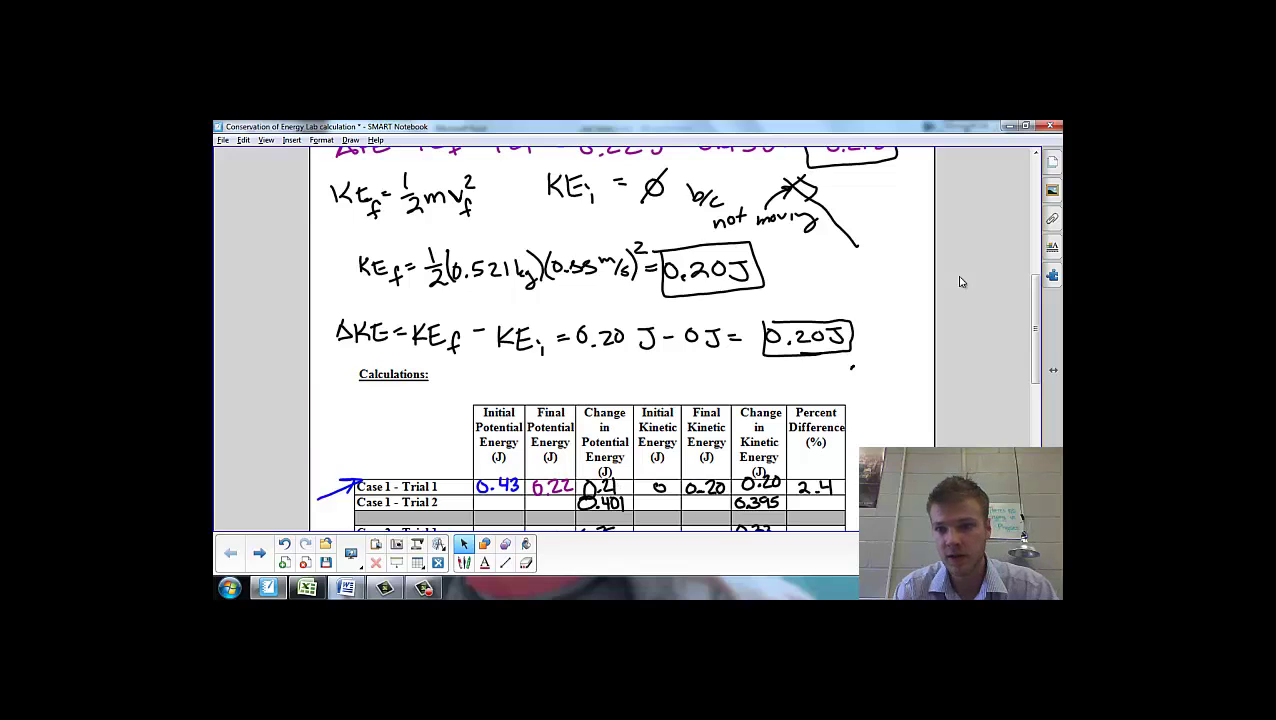
left_click_drag(1034, 328, 1037, 371)
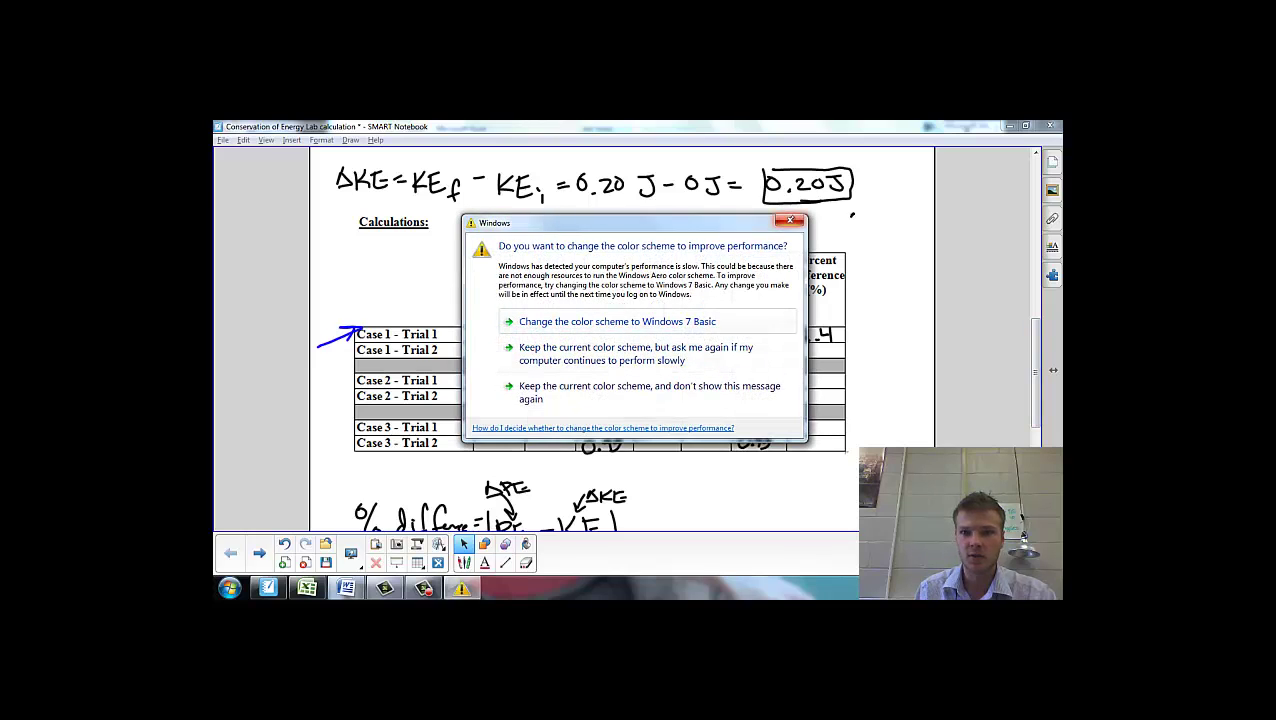
left_click(790, 220)
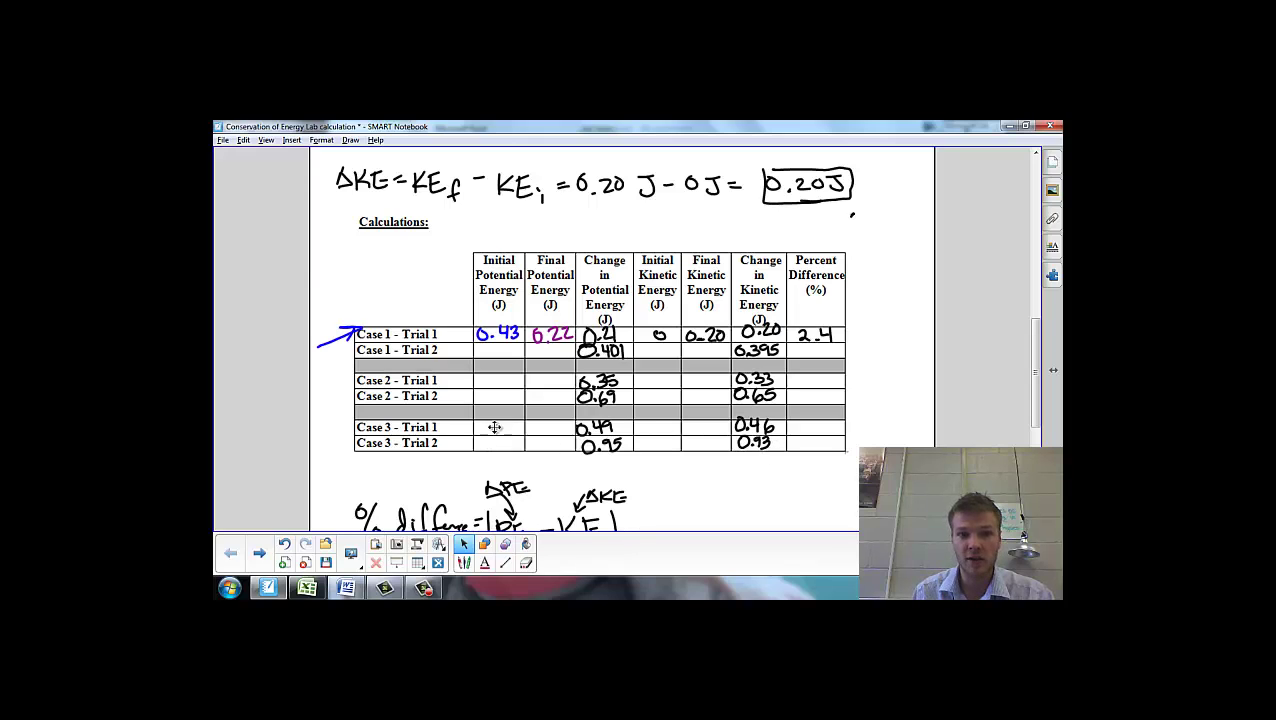
Step: Draw red pen arrows pointing down at the Change in Potential Energy and Change in Kinetic Energy column headings
left_click(463, 562)
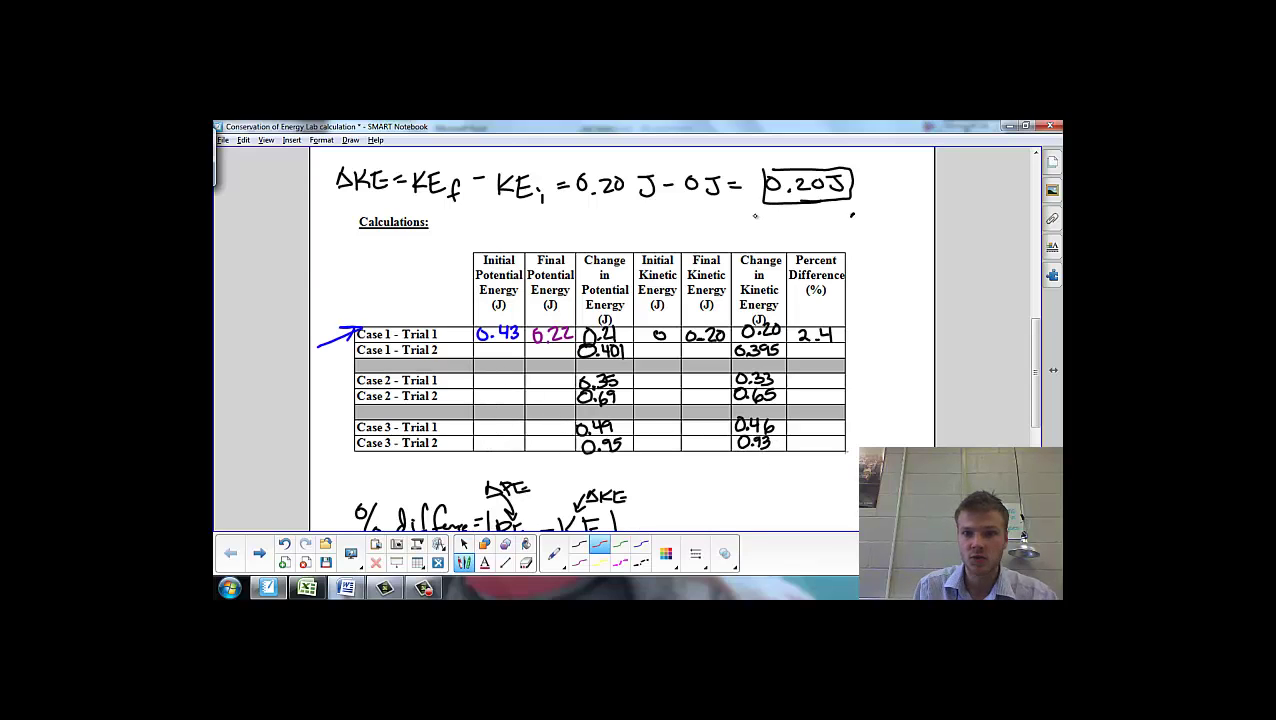
left_click_drag(757, 254, 755, 216)
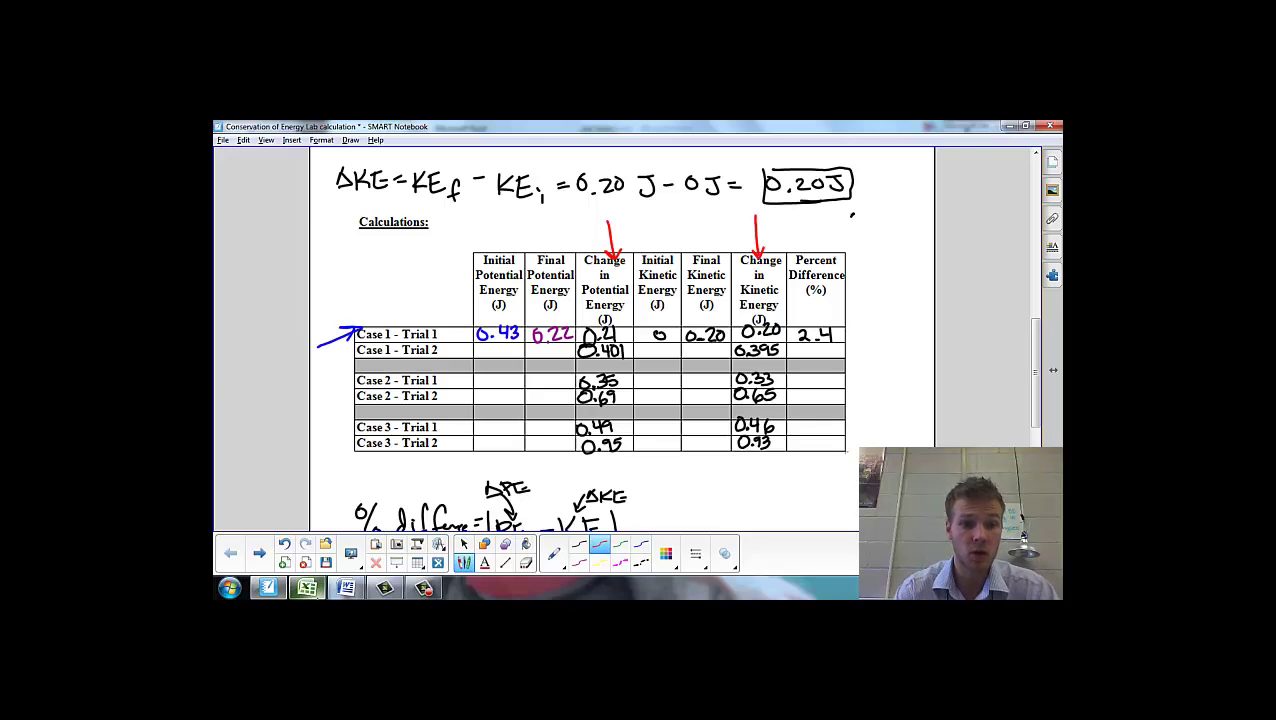
Step: Switch to the blank Excel workbook, turn on SMART Ink and set it to Select mode
left_click(307, 588)
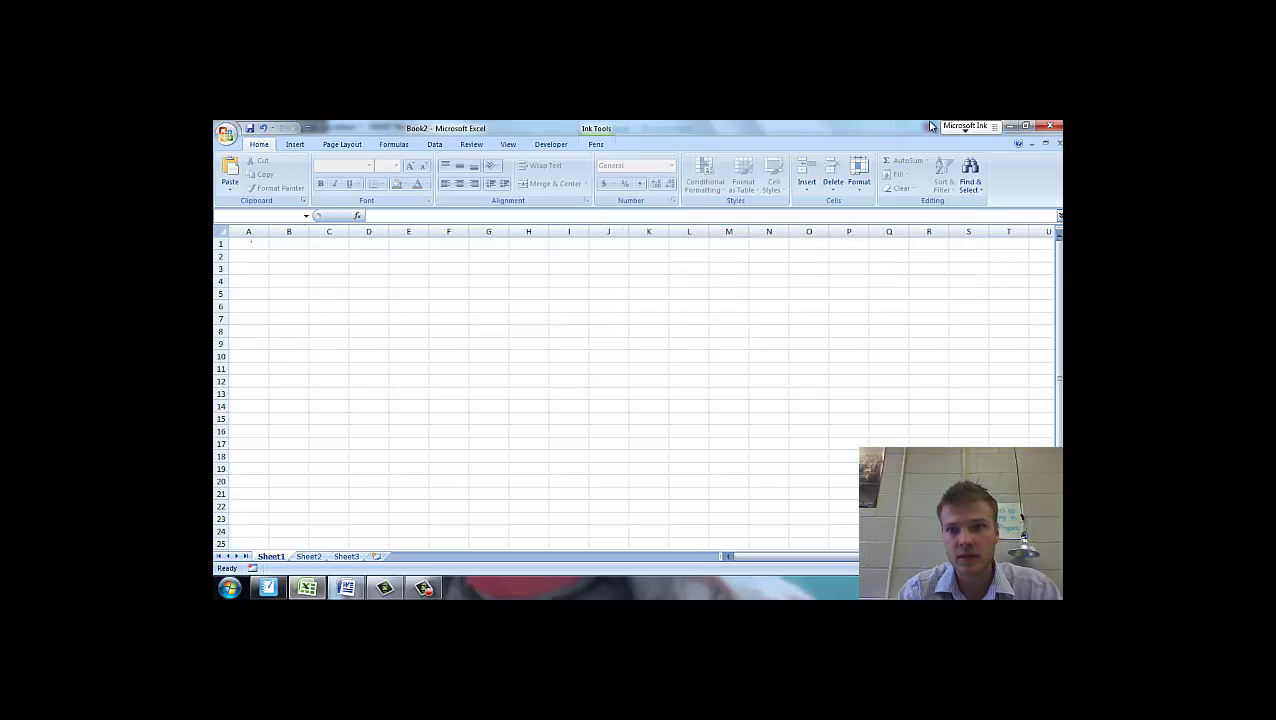
left_click(960, 129)
left_click(852, 150)
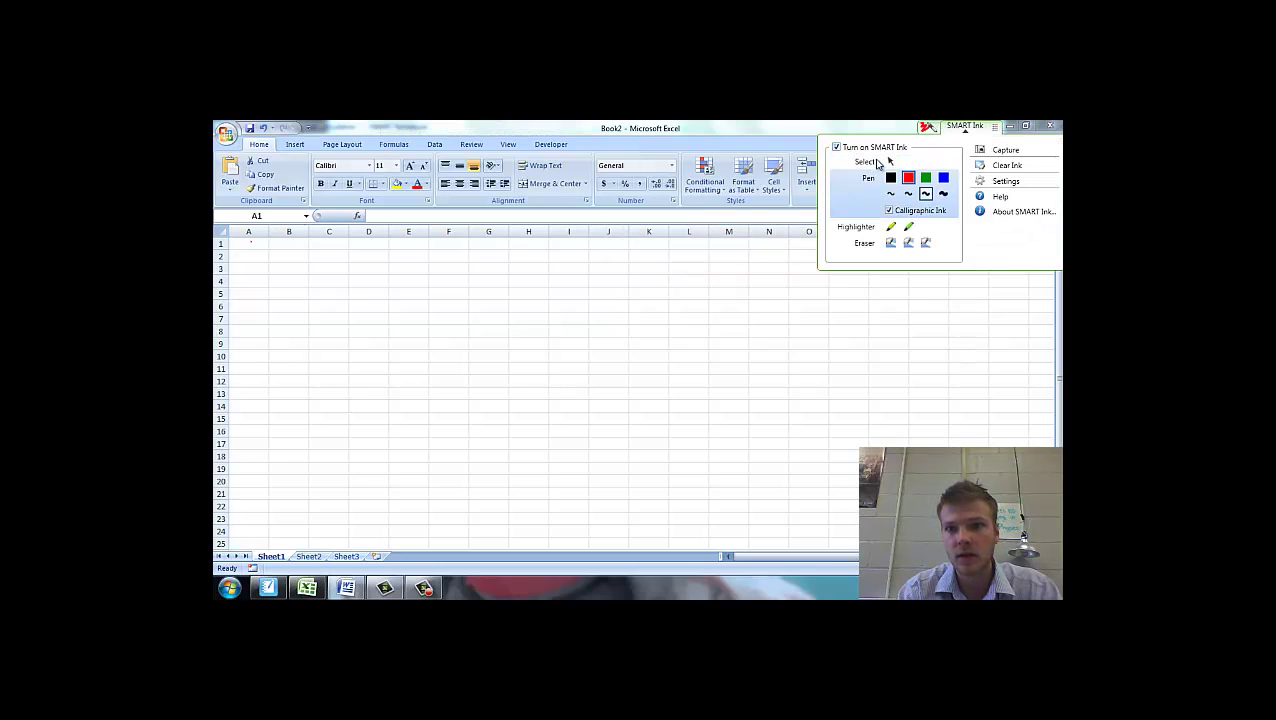
left_click(889, 163)
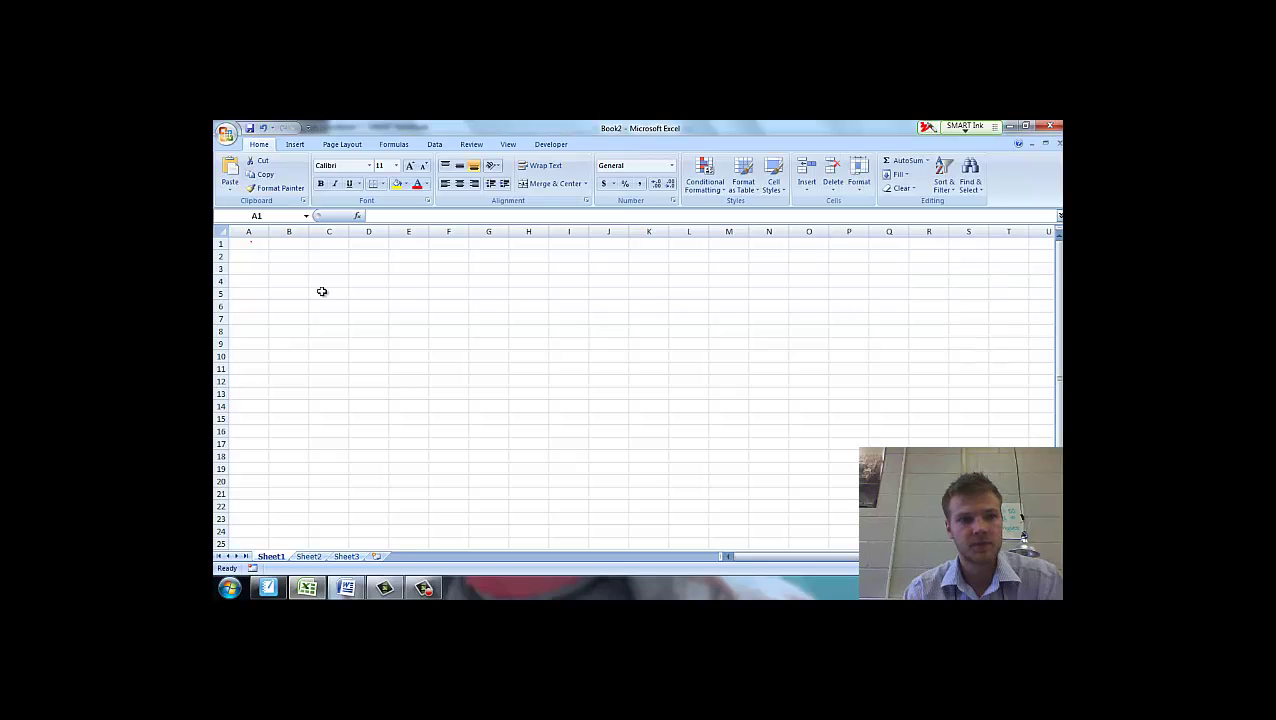
Step: Enter the heading "Trial 1" in cell B1, leaving A1 empty
left_click(257, 246)
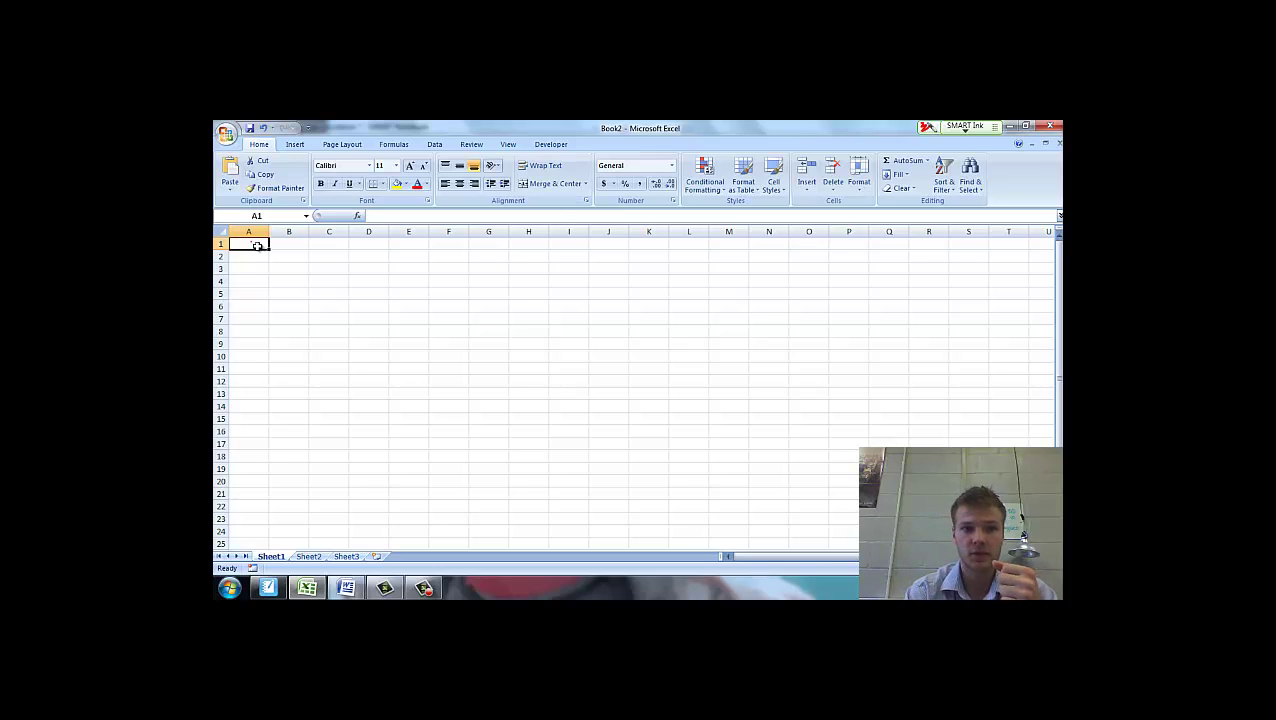
type("Ca")
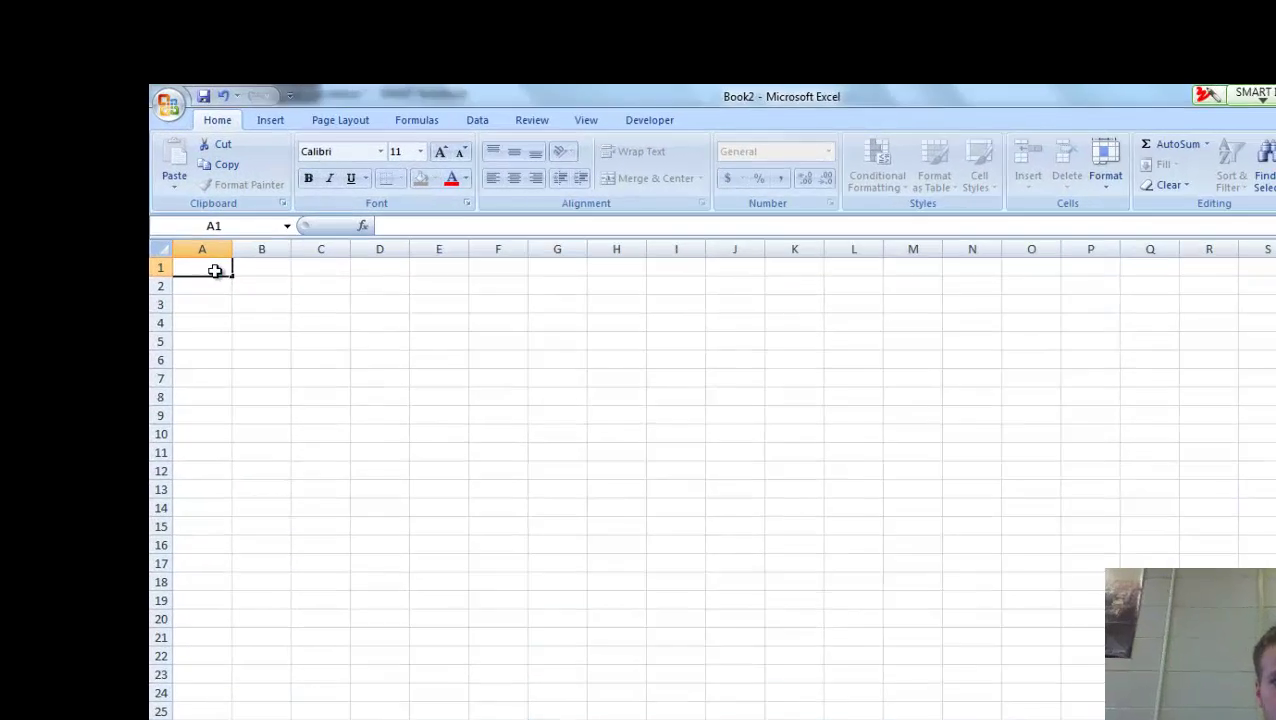
key("BackSpace")
key("Right")
type("Tr")
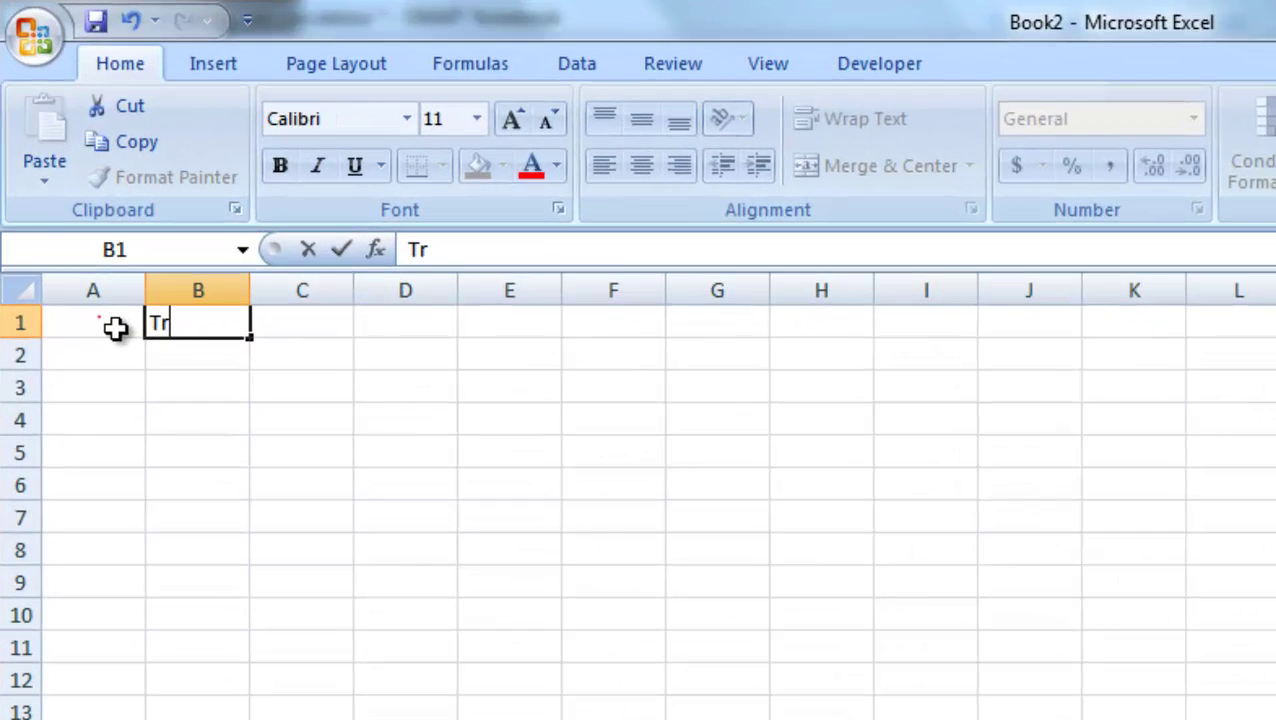
type("ial 1")
key("Return")
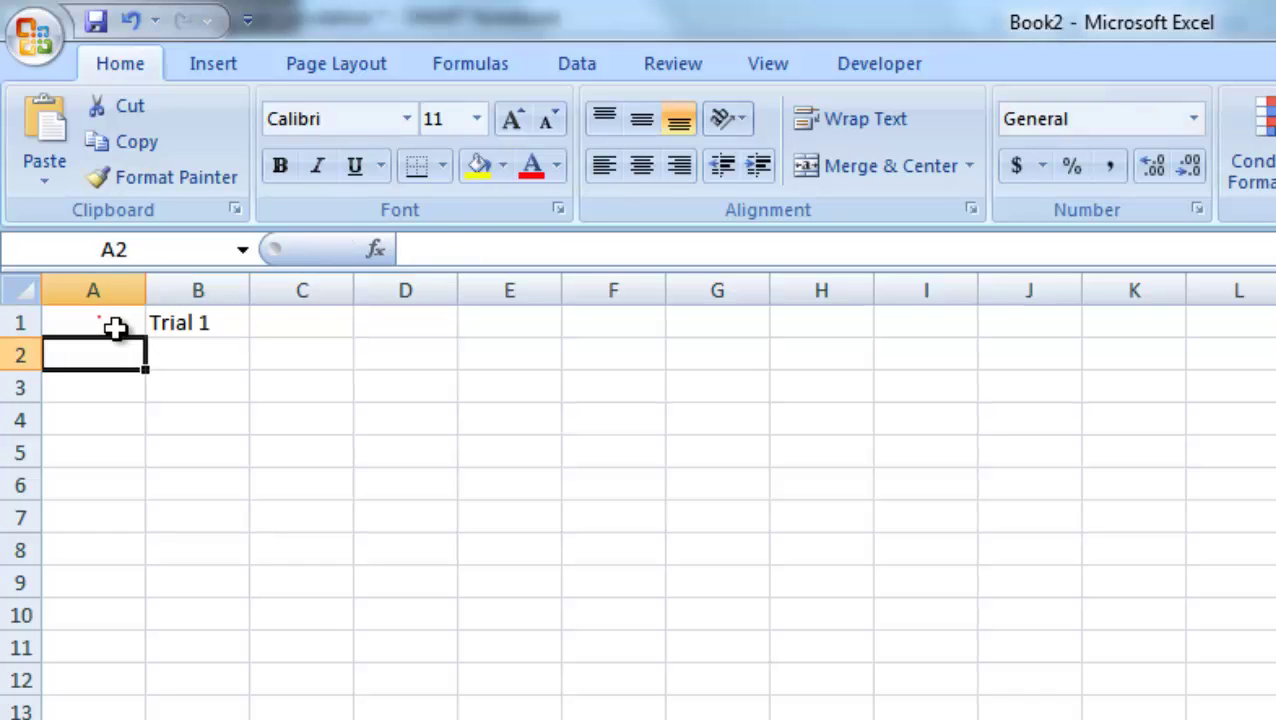
Step: Enter the column headings "Case", "Change in PE" and "Change in KE" in cells A2 to C2
type("Case")
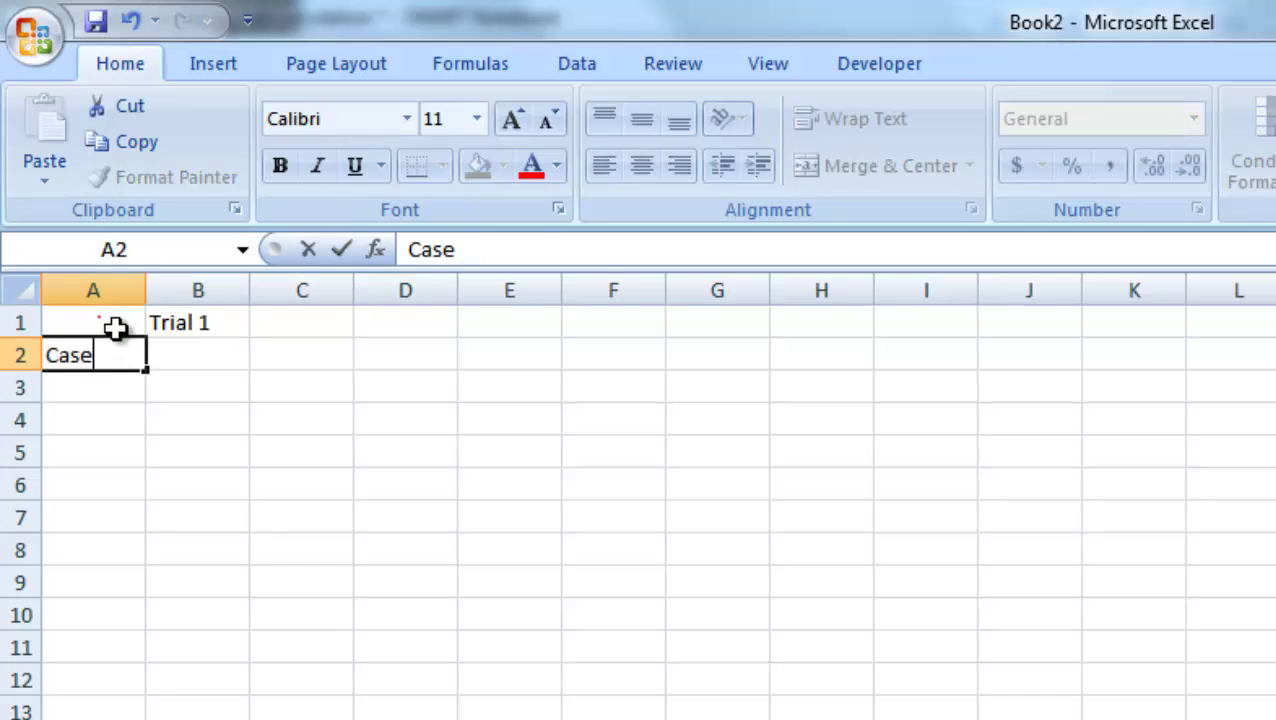
key("Tab")
type("Chan")
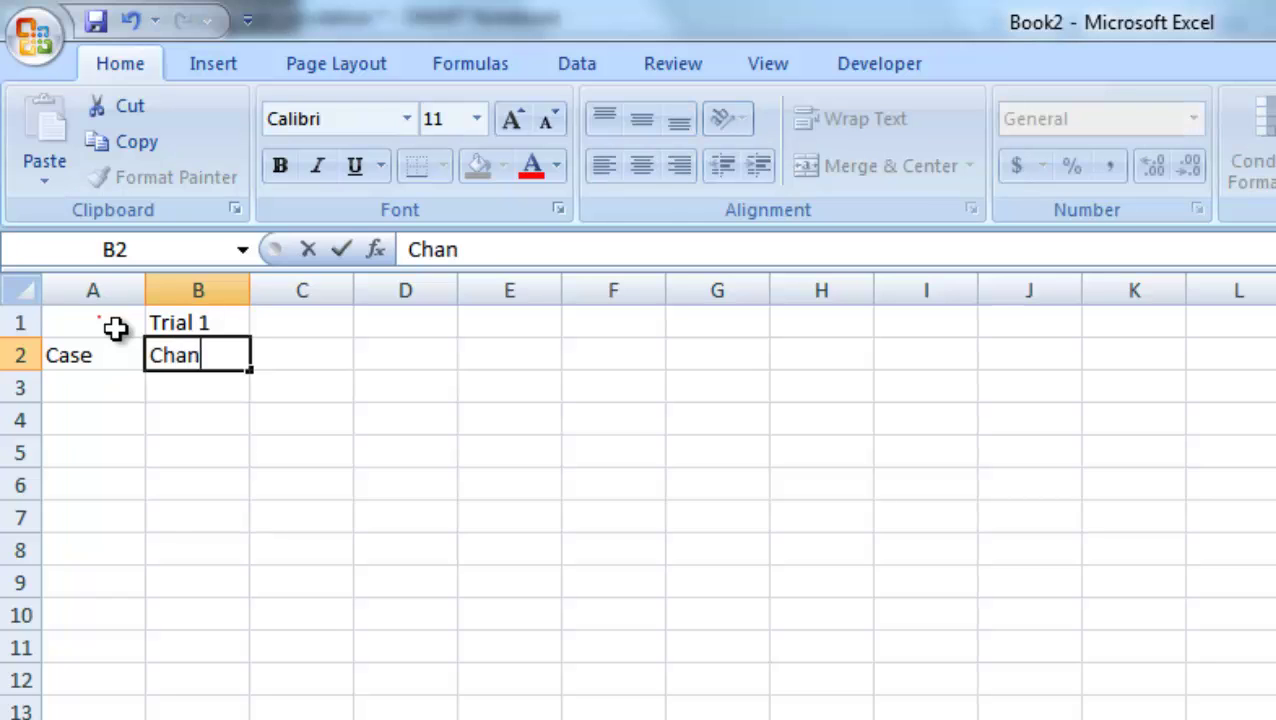
type("ge in PE")
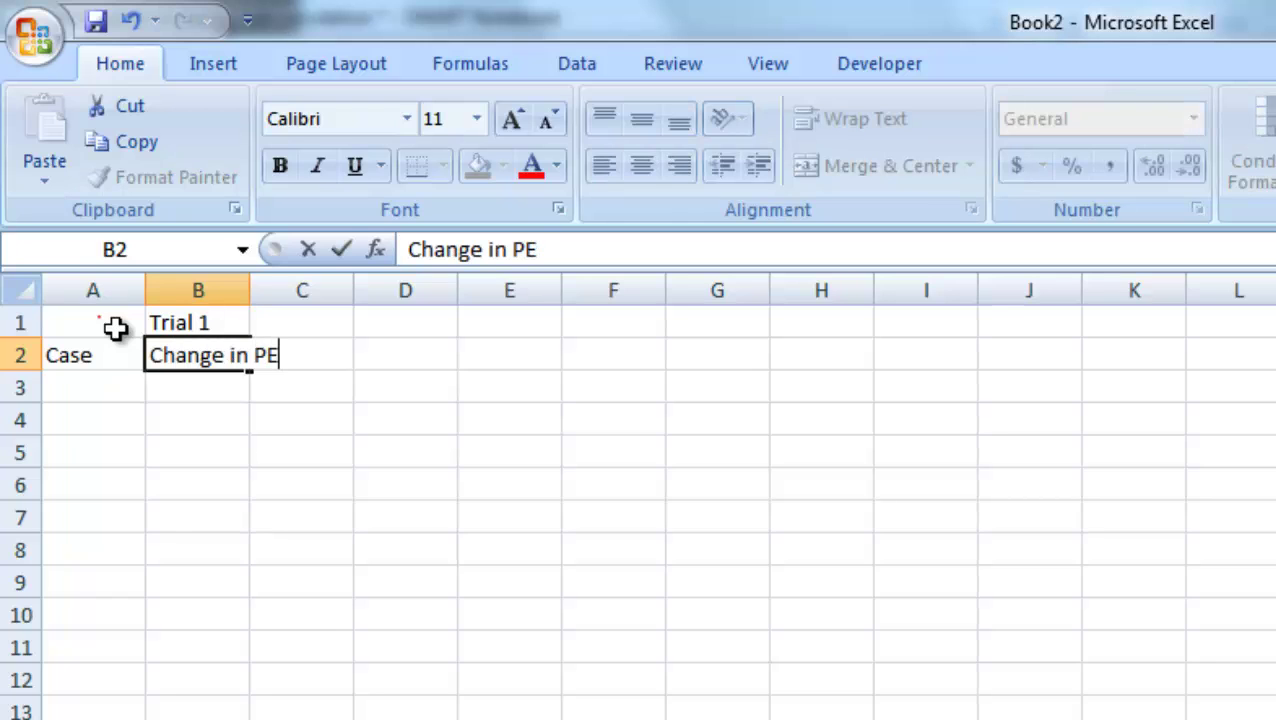
key("Tab")
type("Change ")
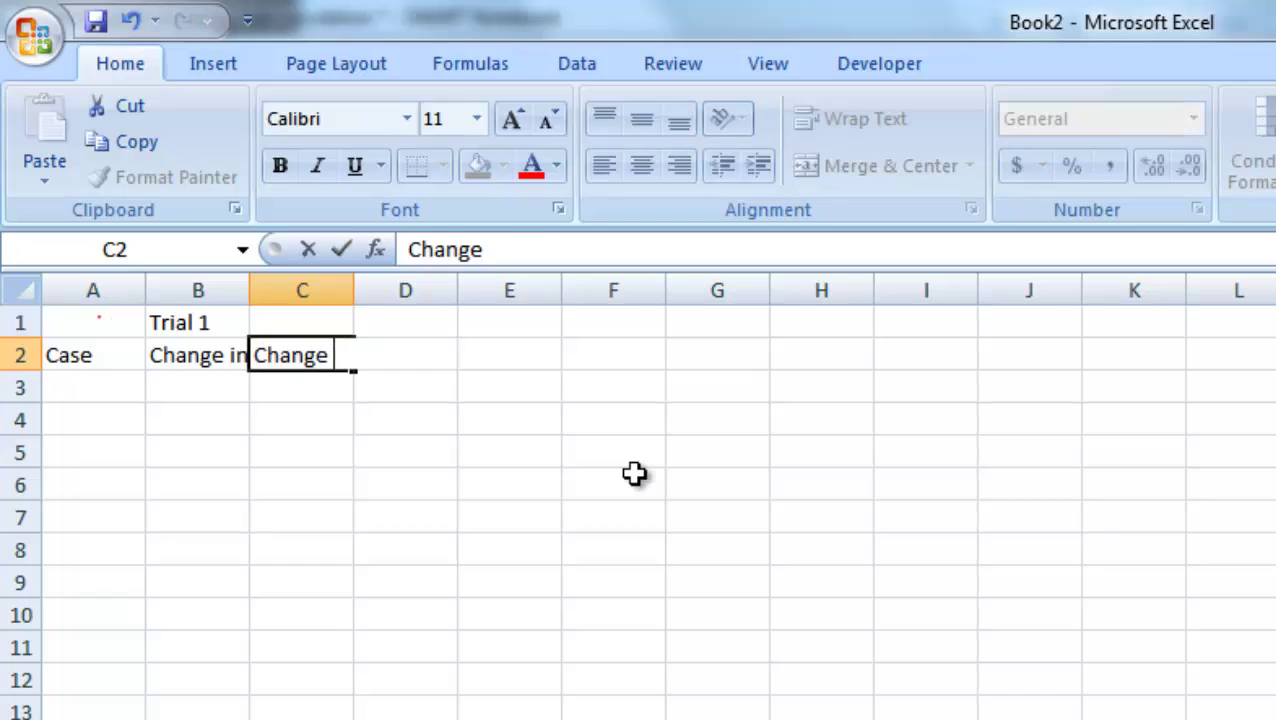
type("in KE")
key("Return")
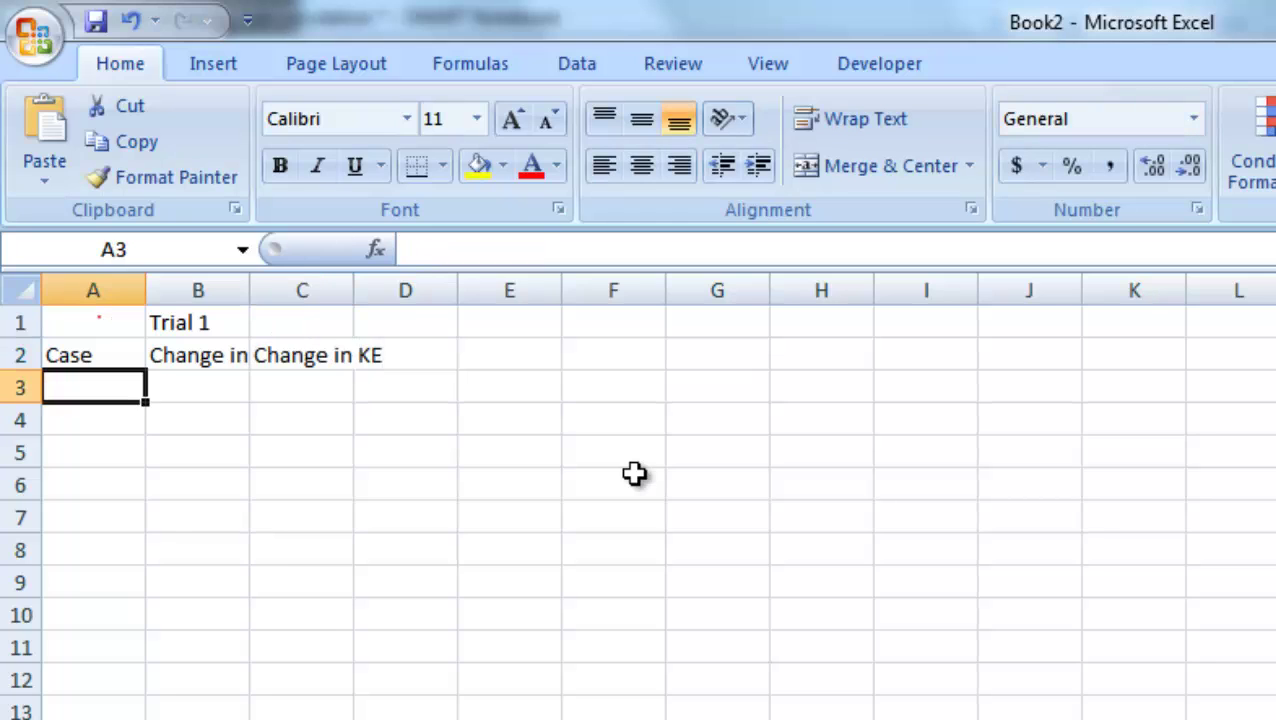
Step: Autofit the widths of columns A, B and C to their headings
double_click(250, 290)
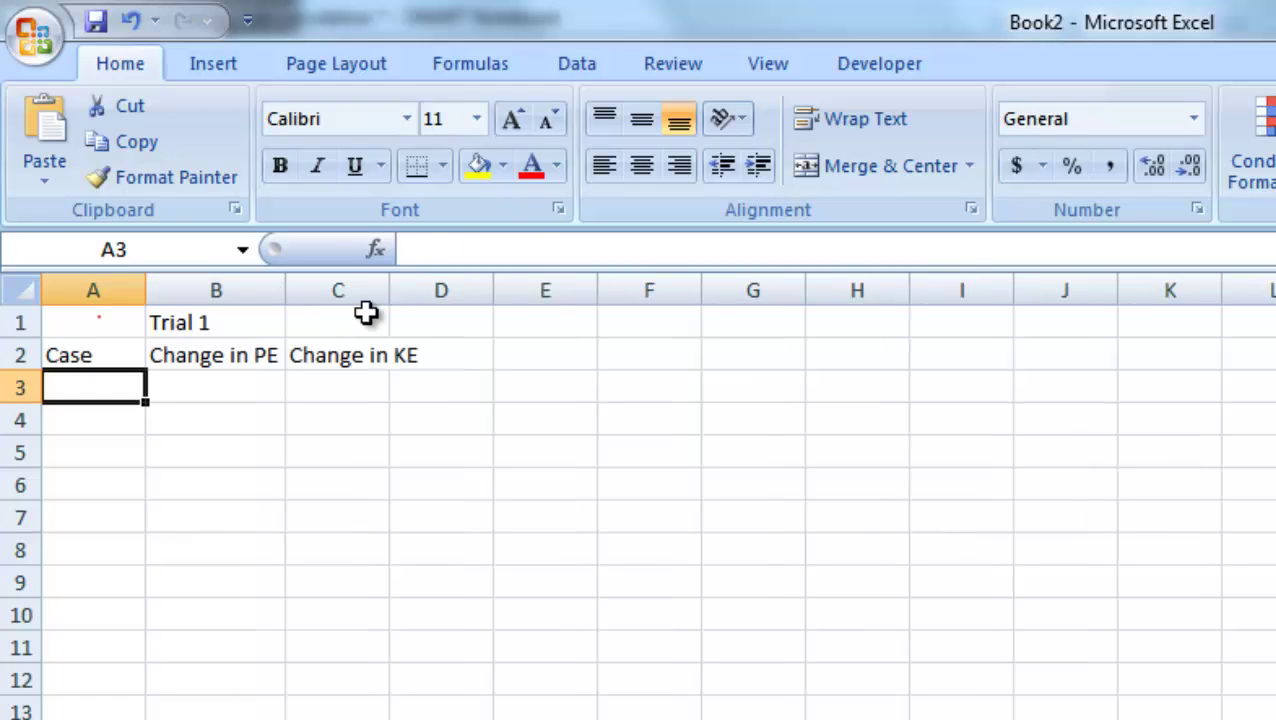
double_click(386, 292)
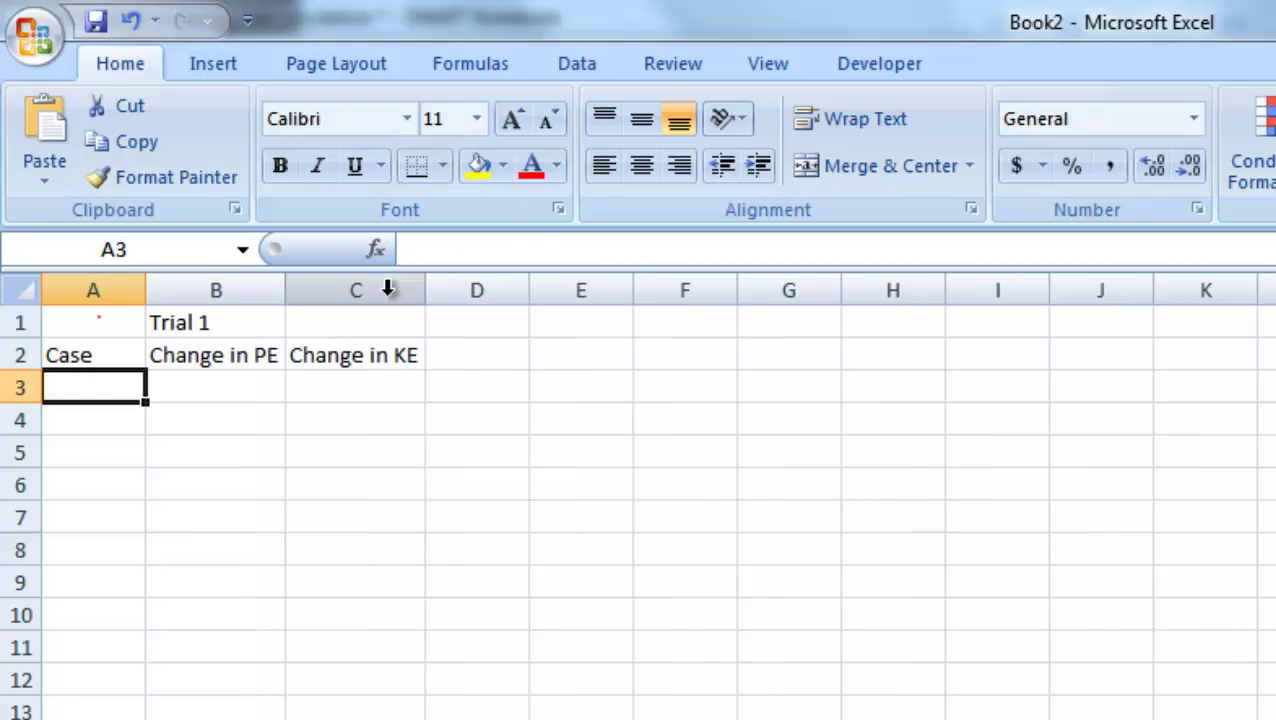
double_click(145, 289)
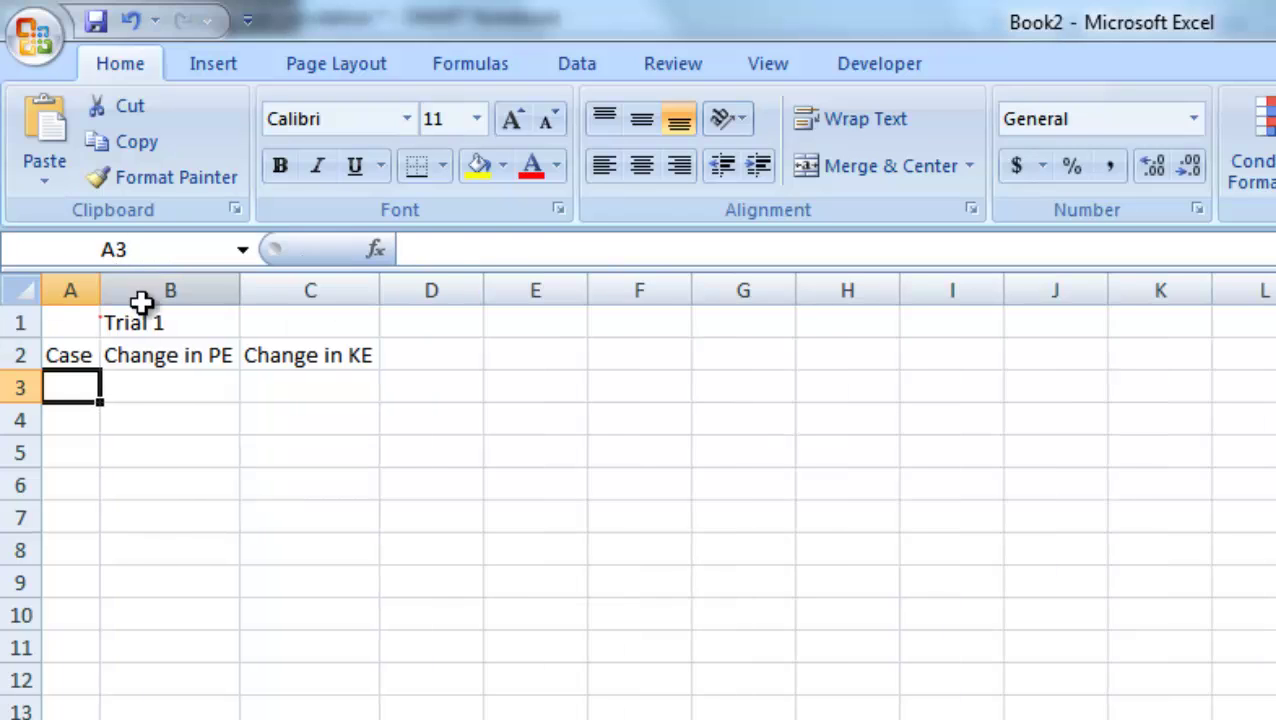
Step: Number the cases 1, 2 and 3 in cells A3 to A5, then select cell B3
type("1")
key("Return")
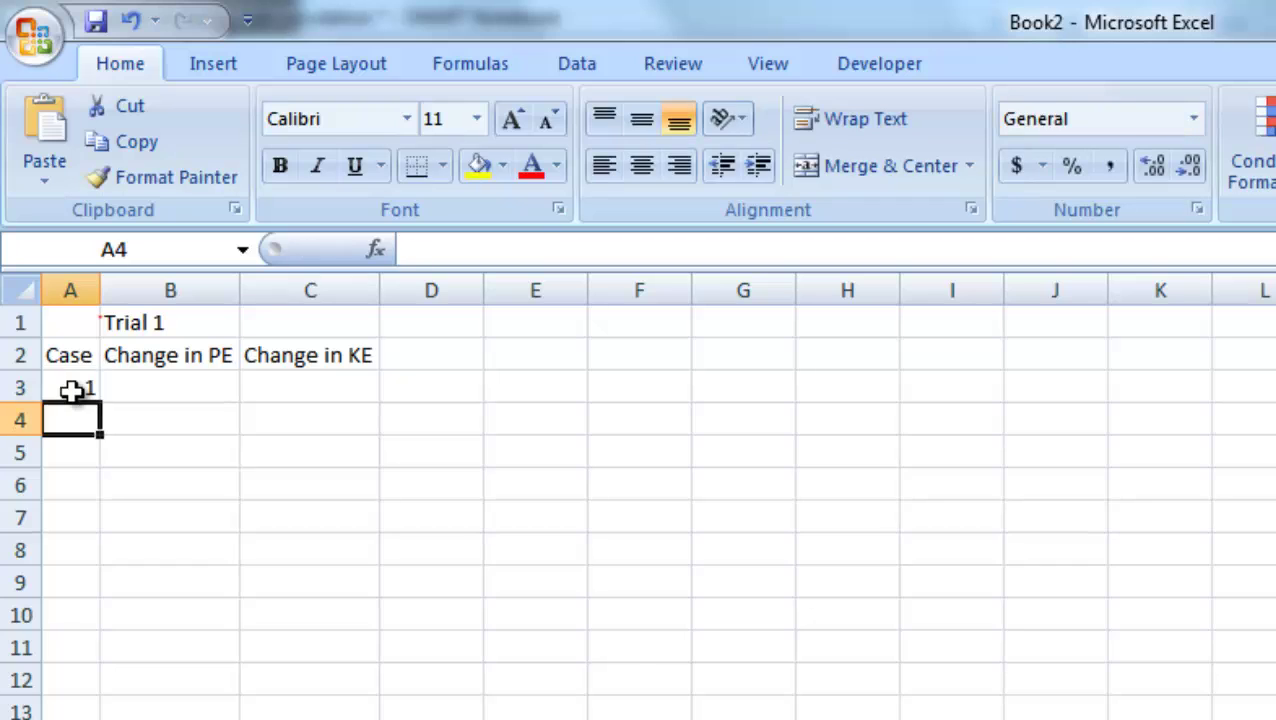
type("2")
key("Return")
type("3")
key("Return")
key("Right")
key("Up")
key("Up")
key("Up")
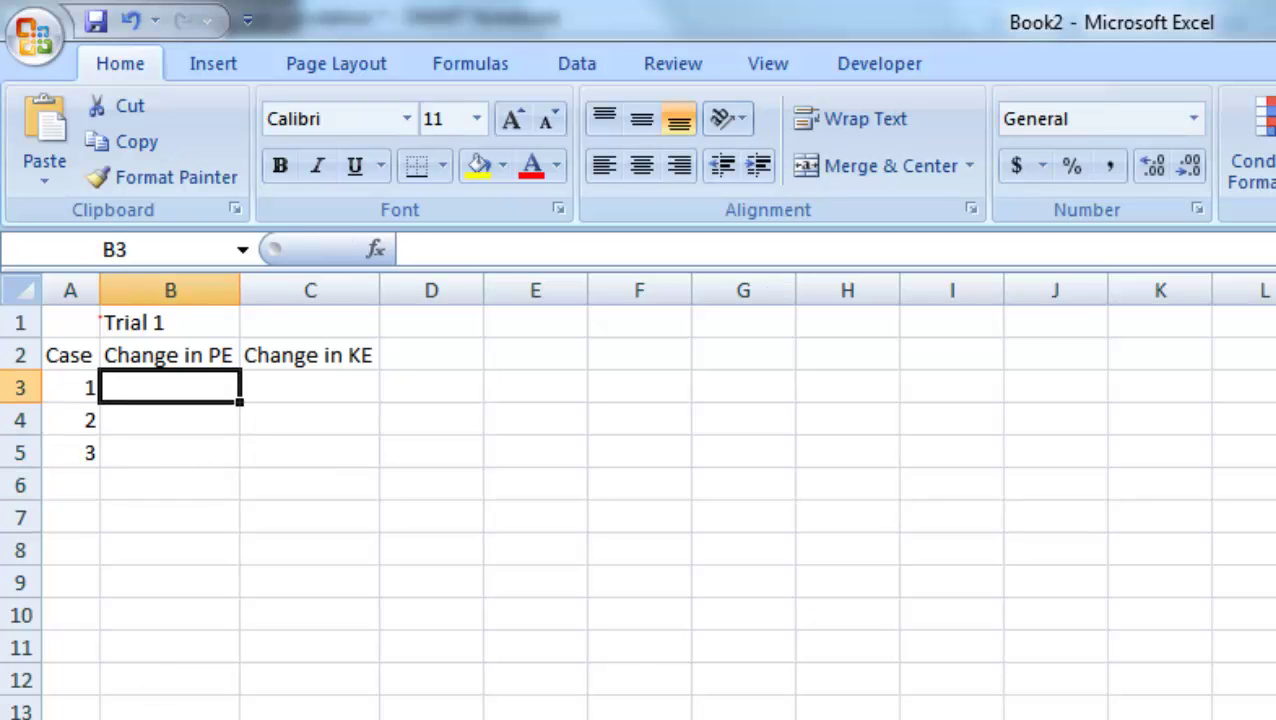
Step: Arrange SMART Notebook and Excel side by side, with the Change in Potential Energy column in view
left_click(65, 708)
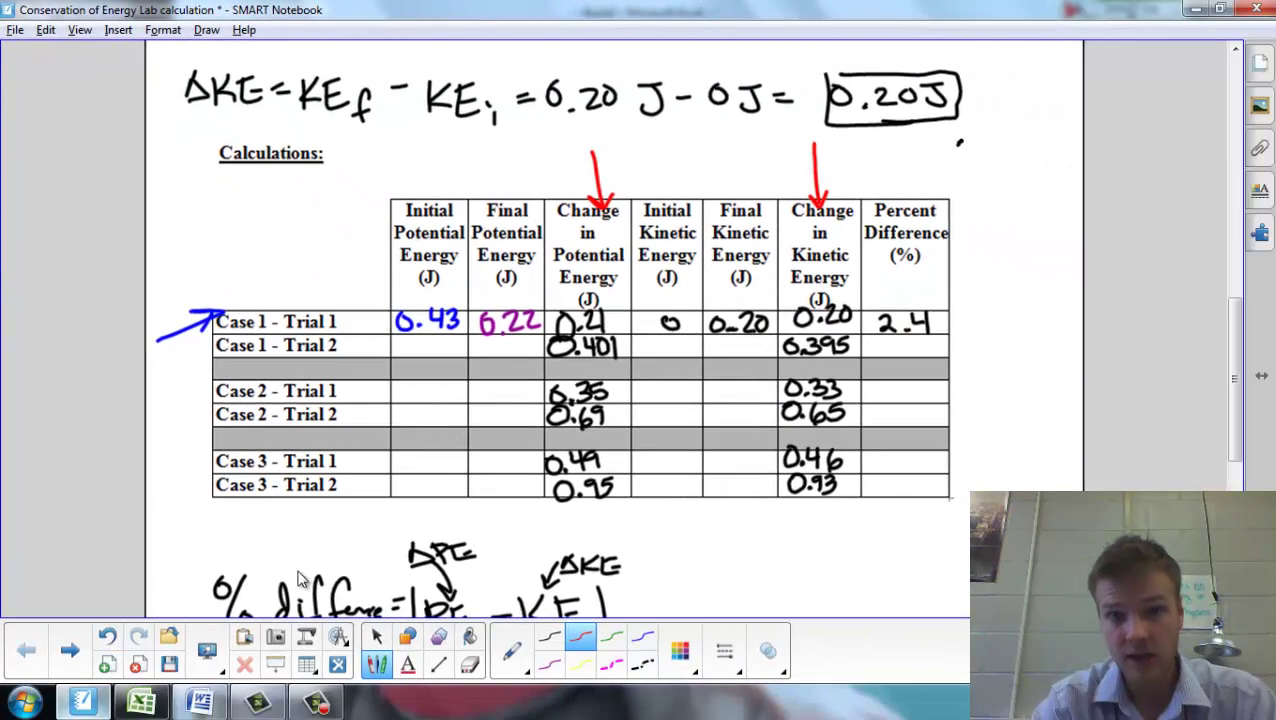
left_click(1219, 9)
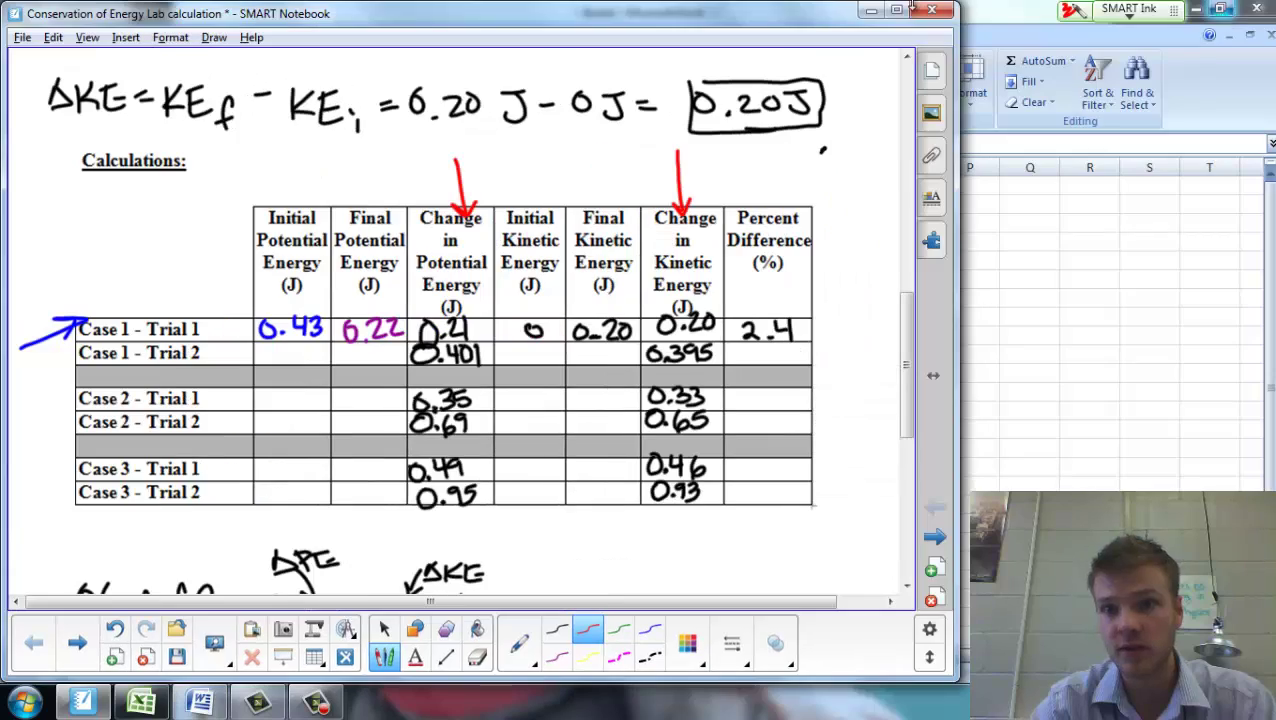
left_click_drag(808, 22, 0, 112)
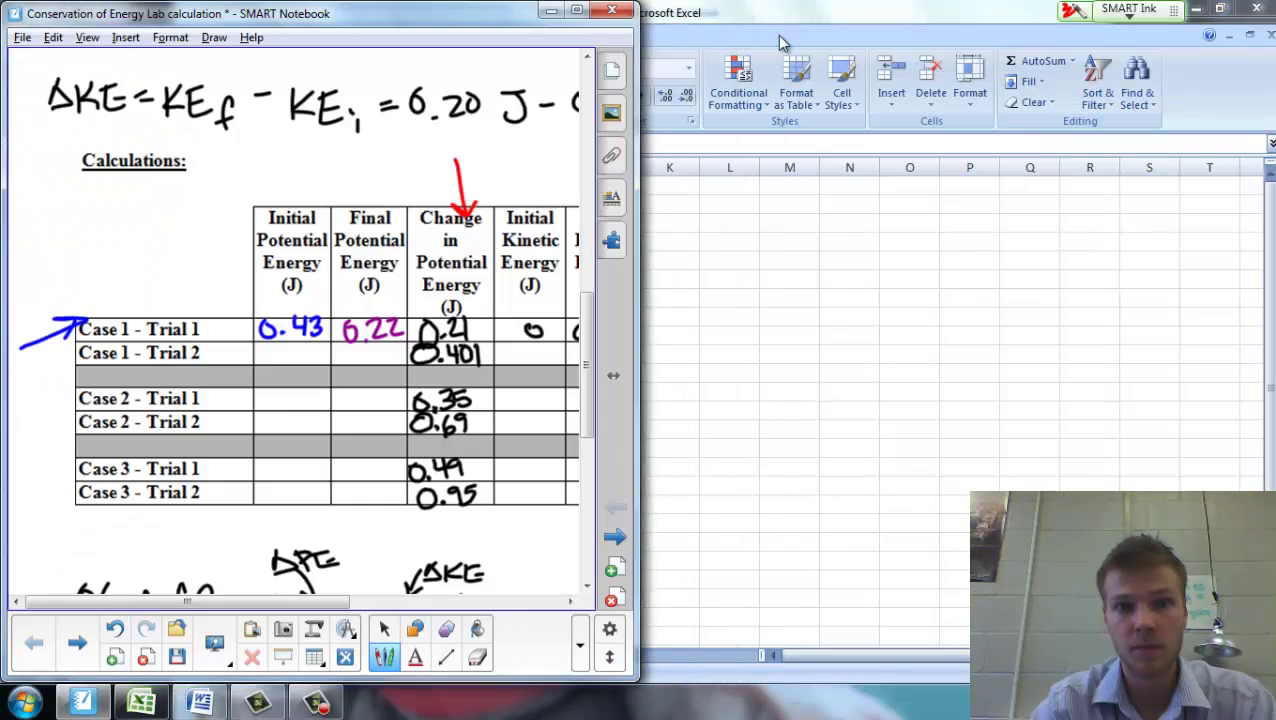
left_click(1232, 20)
left_click(1221, 10)
left_click_drag(690, 48, 1275, 15)
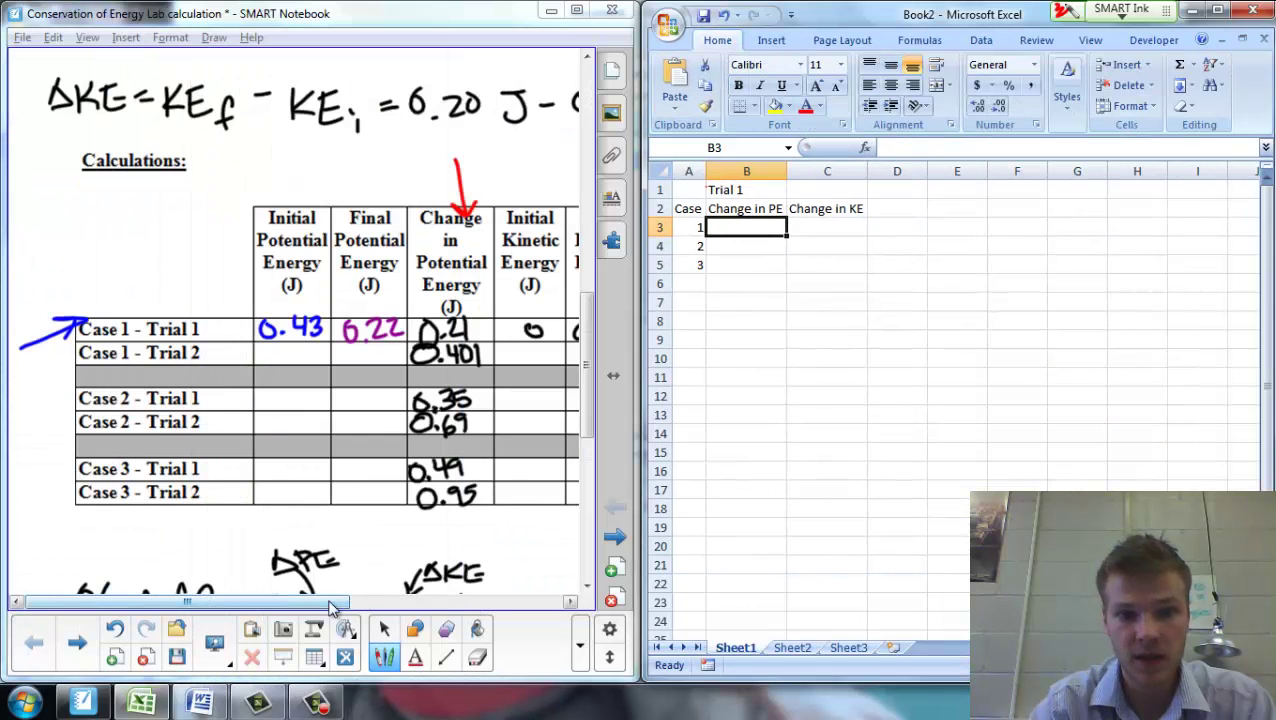
left_click_drag(329, 604, 394, 606)
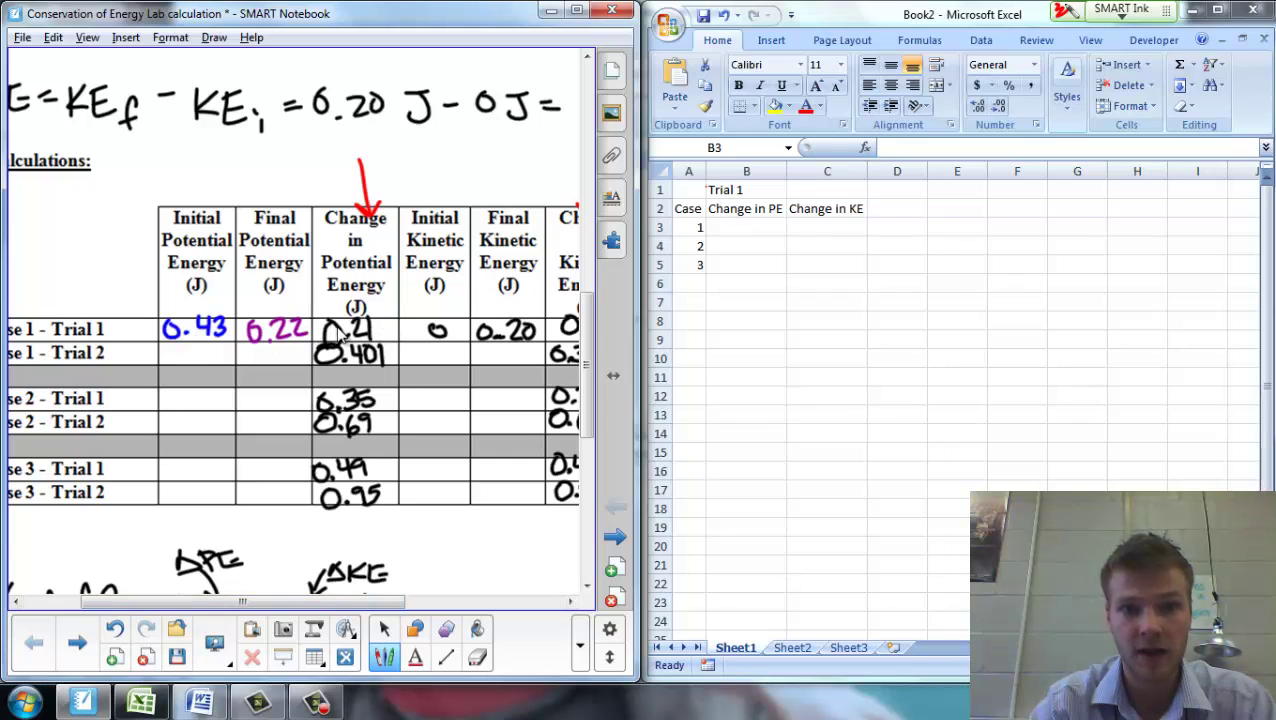
Step: Enter the Trial 1 Change in PE values 0.21, 0.35 and 0.49 in cells B3 to B5
type("0.21")
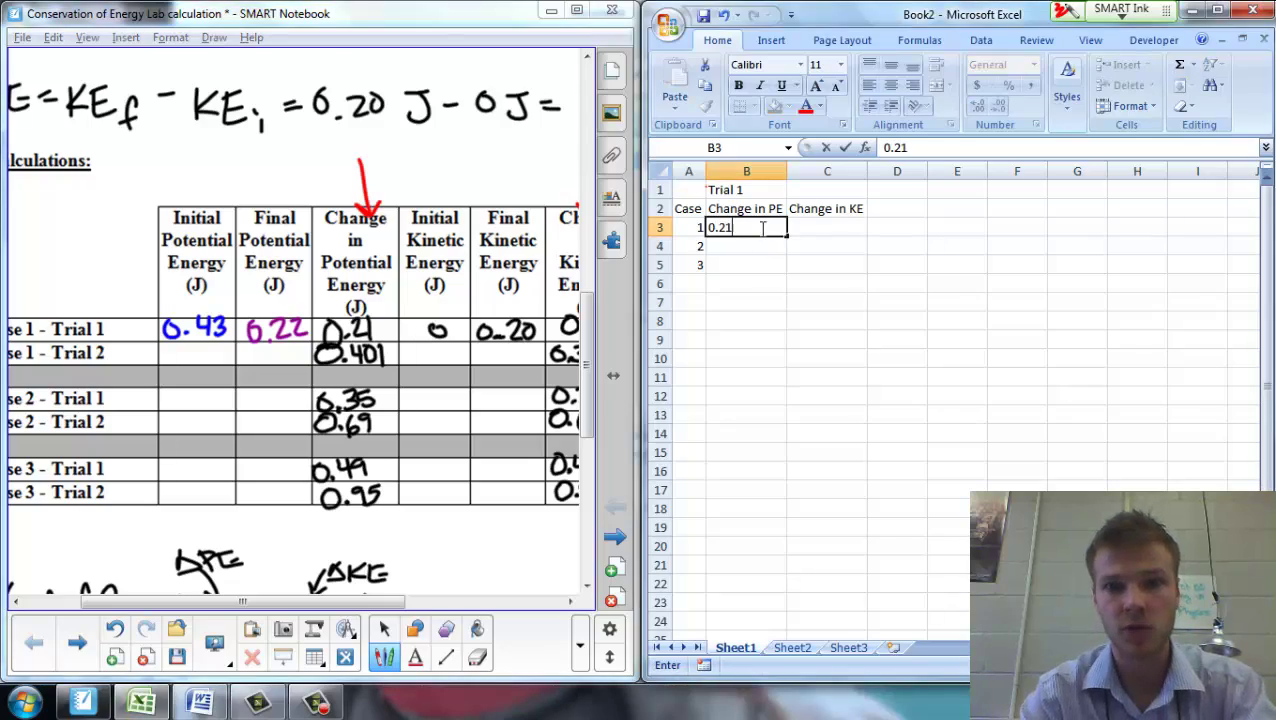
key("Return")
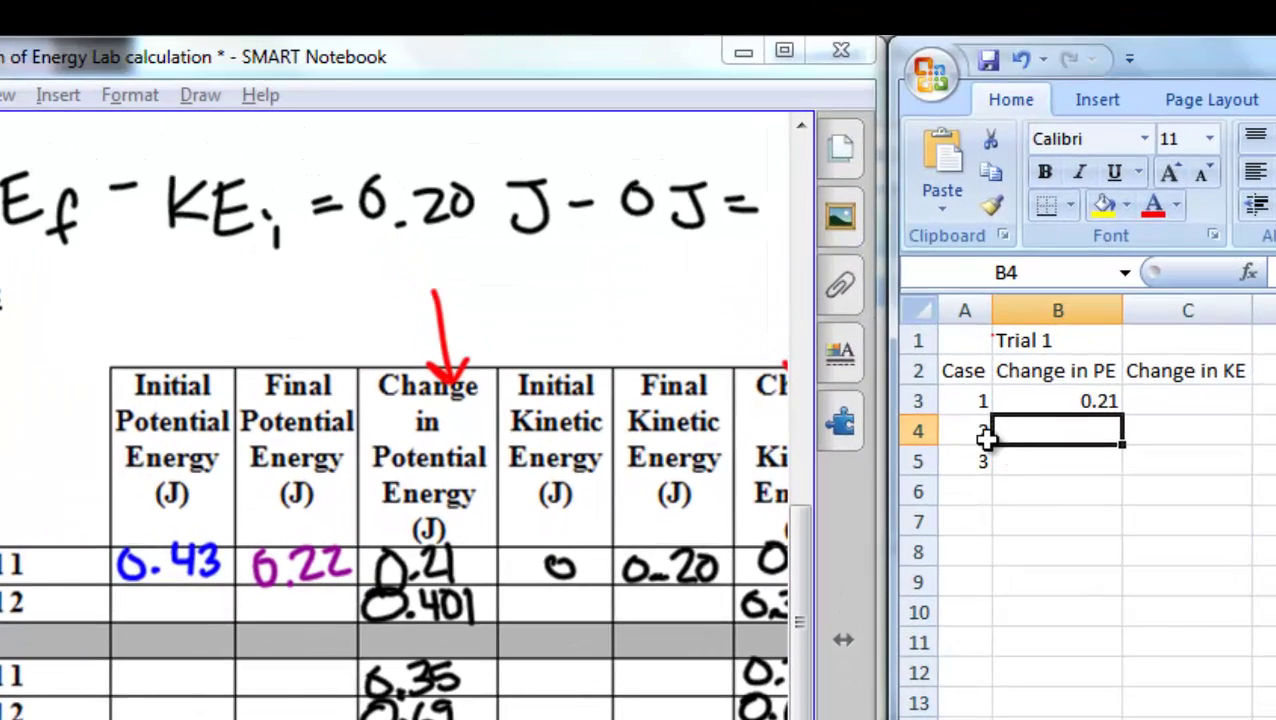
left_click_drag(985, 437, 1045, 345)
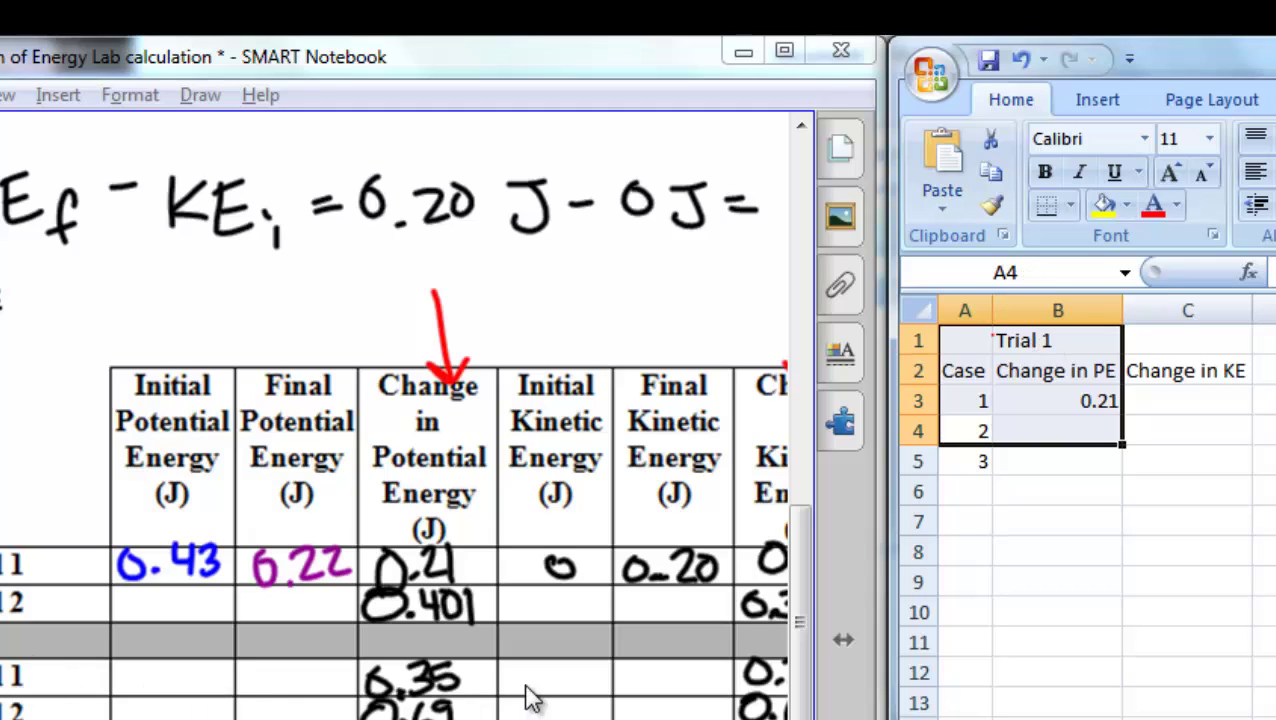
left_click(1031, 433)
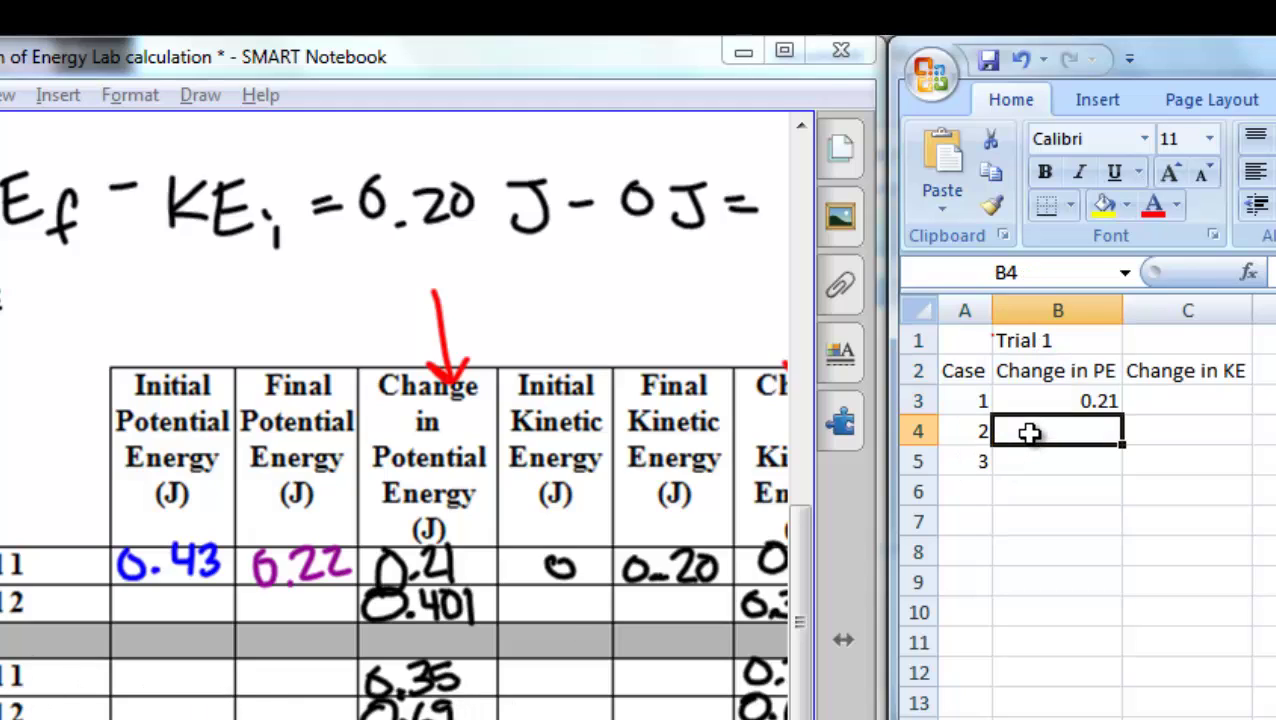
type("0.35")
key("Return")
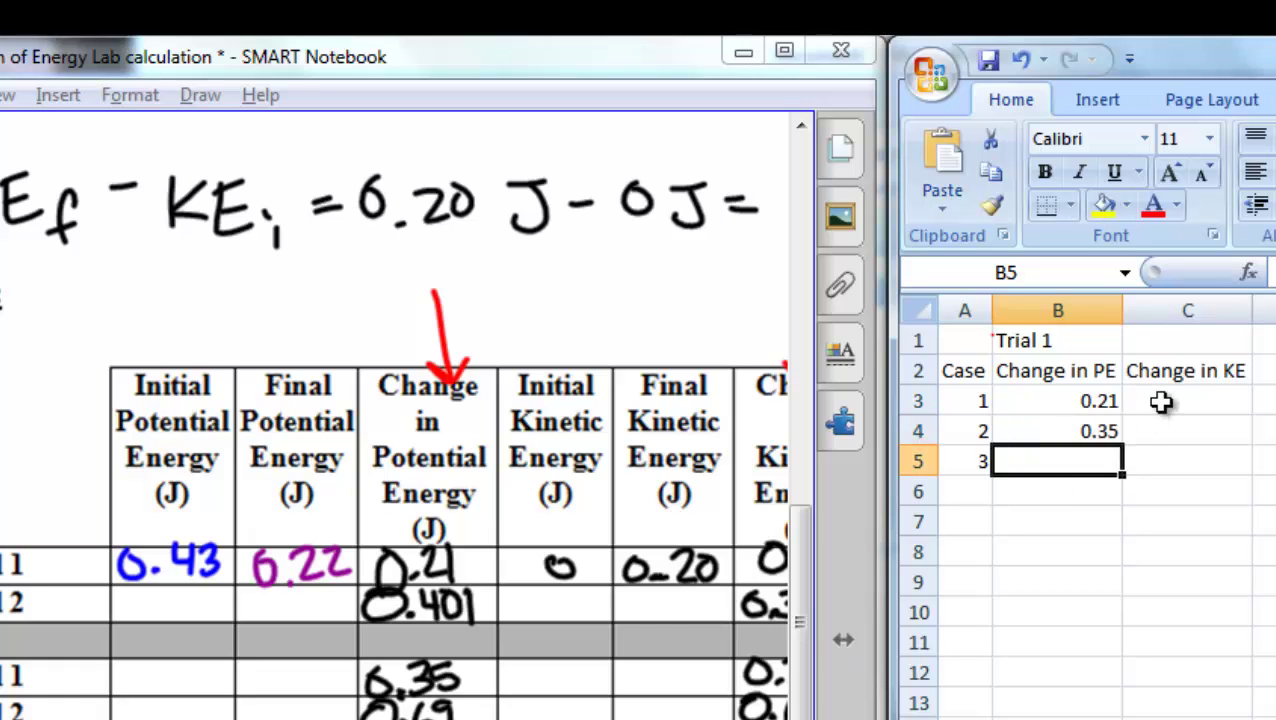
type("0.49")
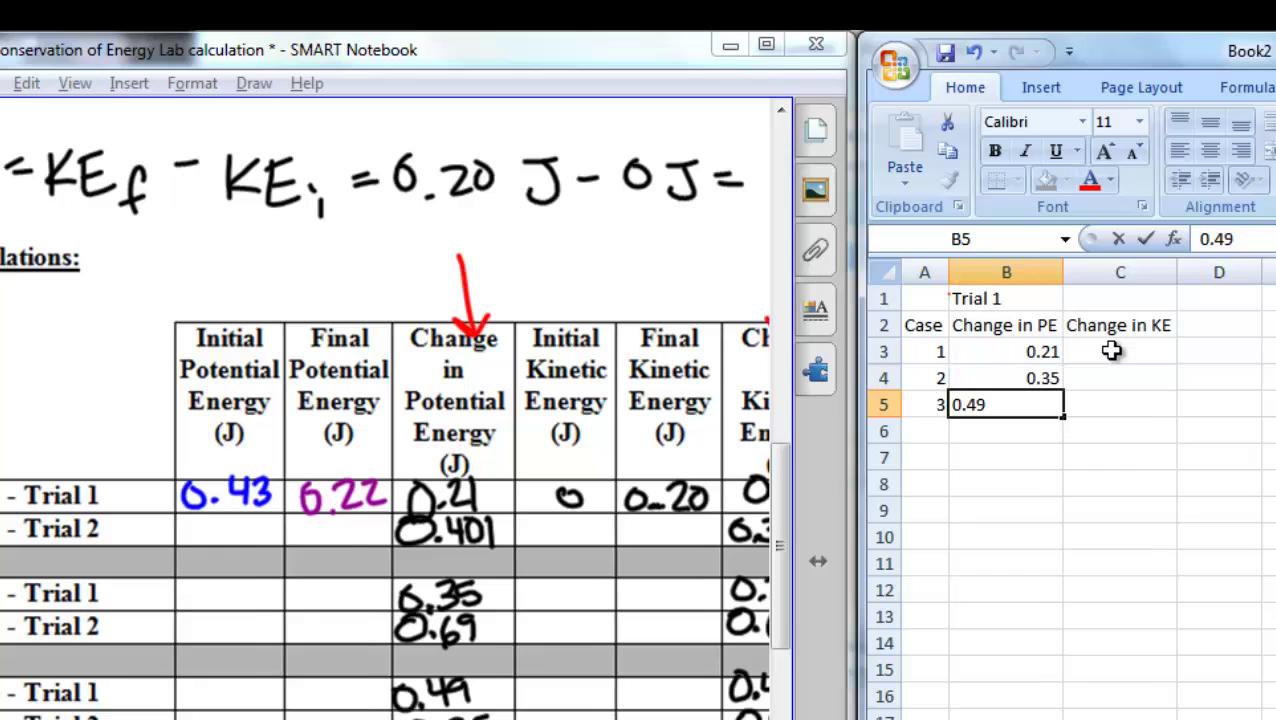
left_click(1154, 396)
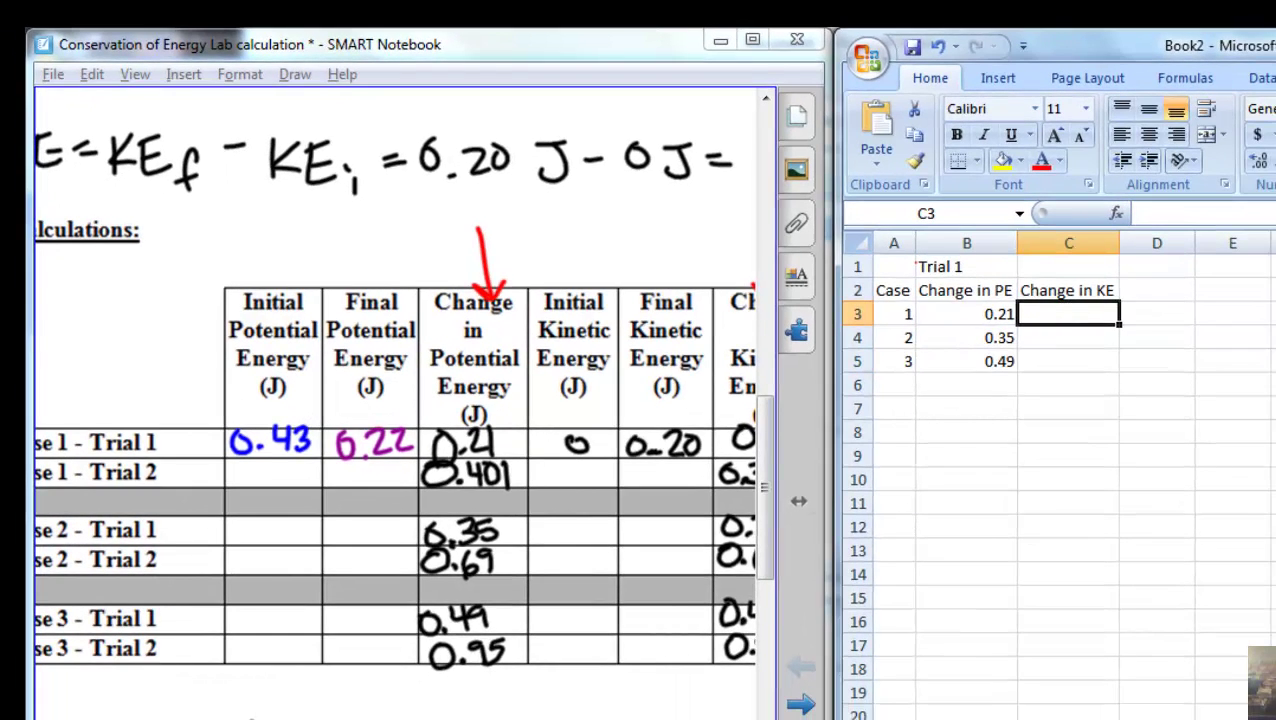
Step: Bring the Change in Kinetic Energy column into view and enter its Trial 1 values 0.2, 0.33 and 0.46 in cells C3 to C5
left_click_drag(535, 719, 580, 719)
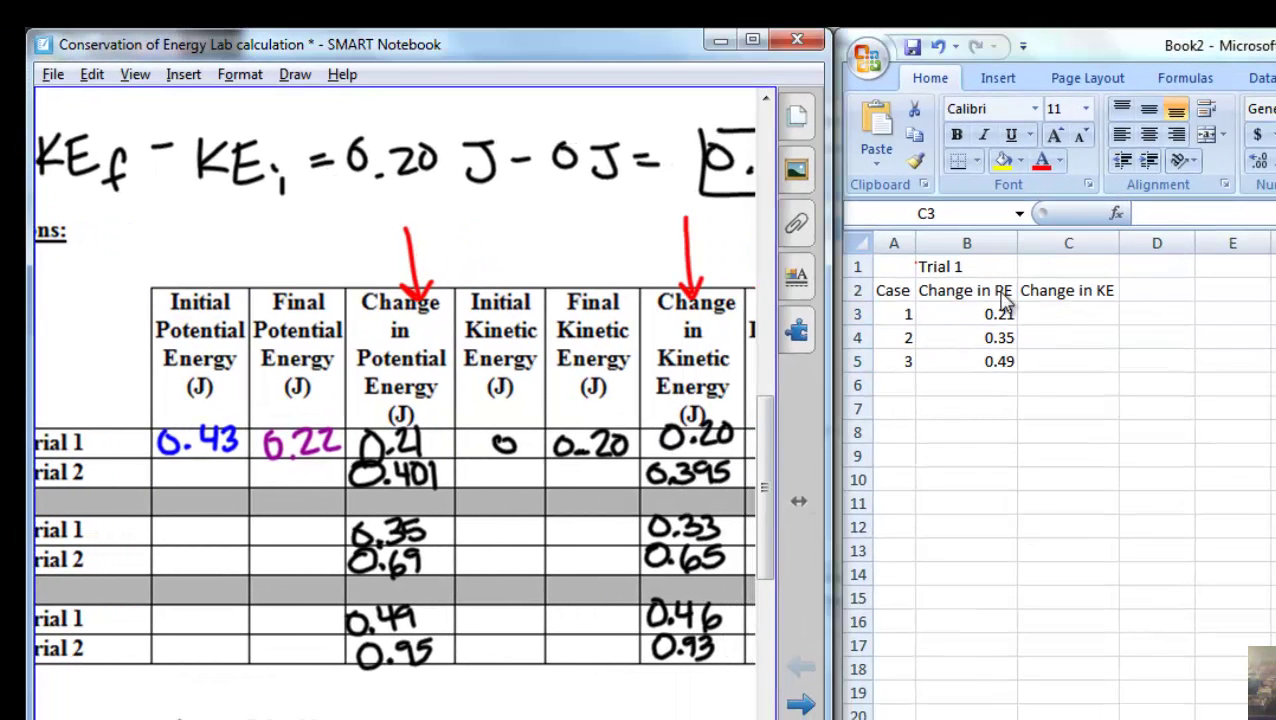
left_click(1070, 313)
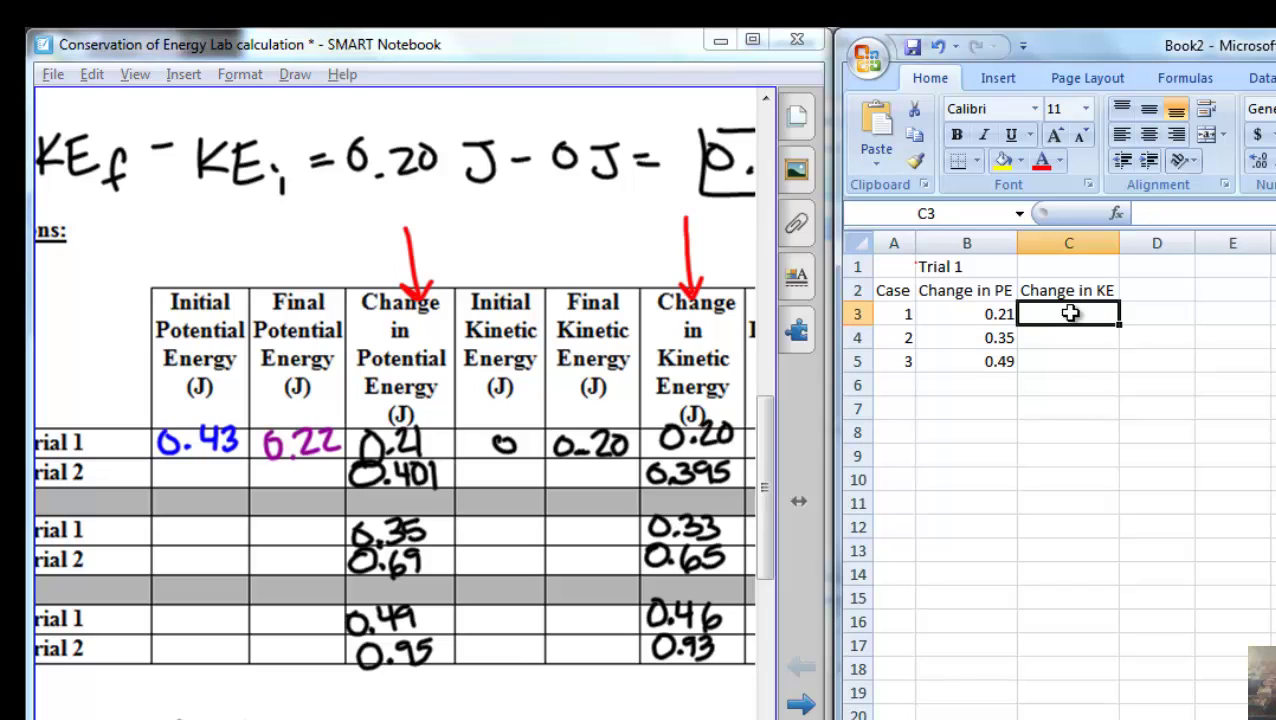
type("0.2")
key("Return")
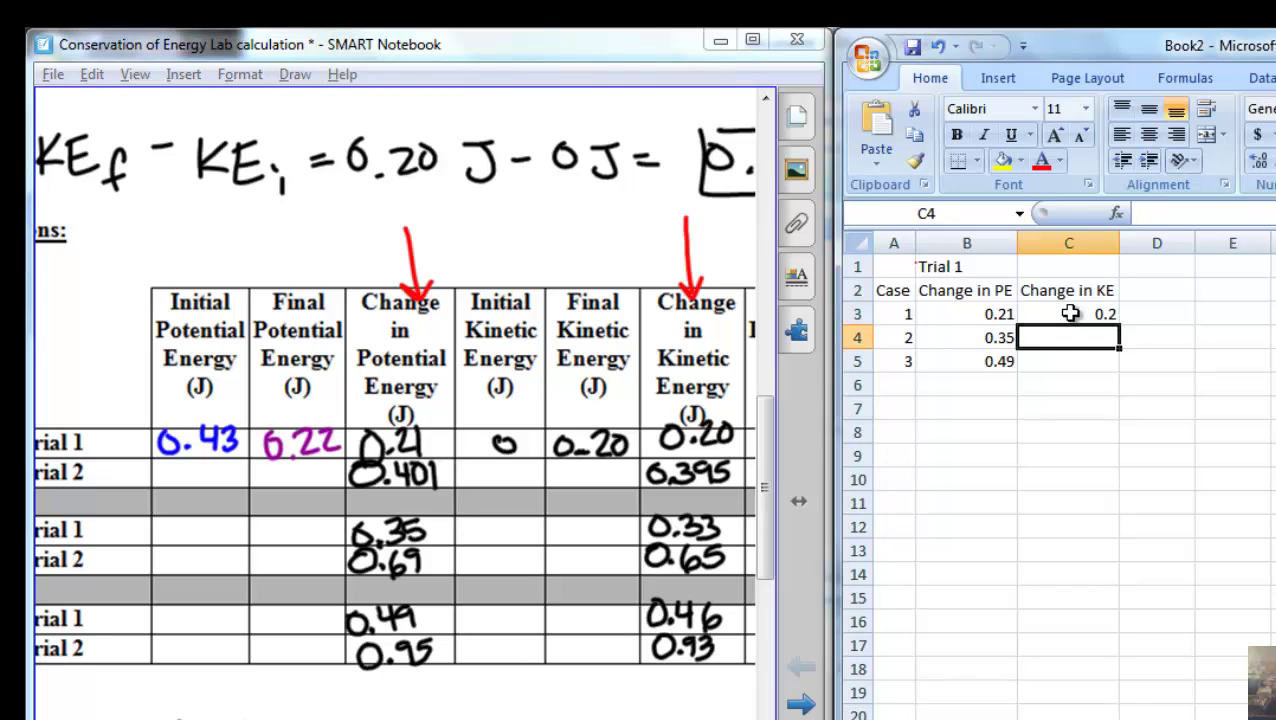
type(".33")
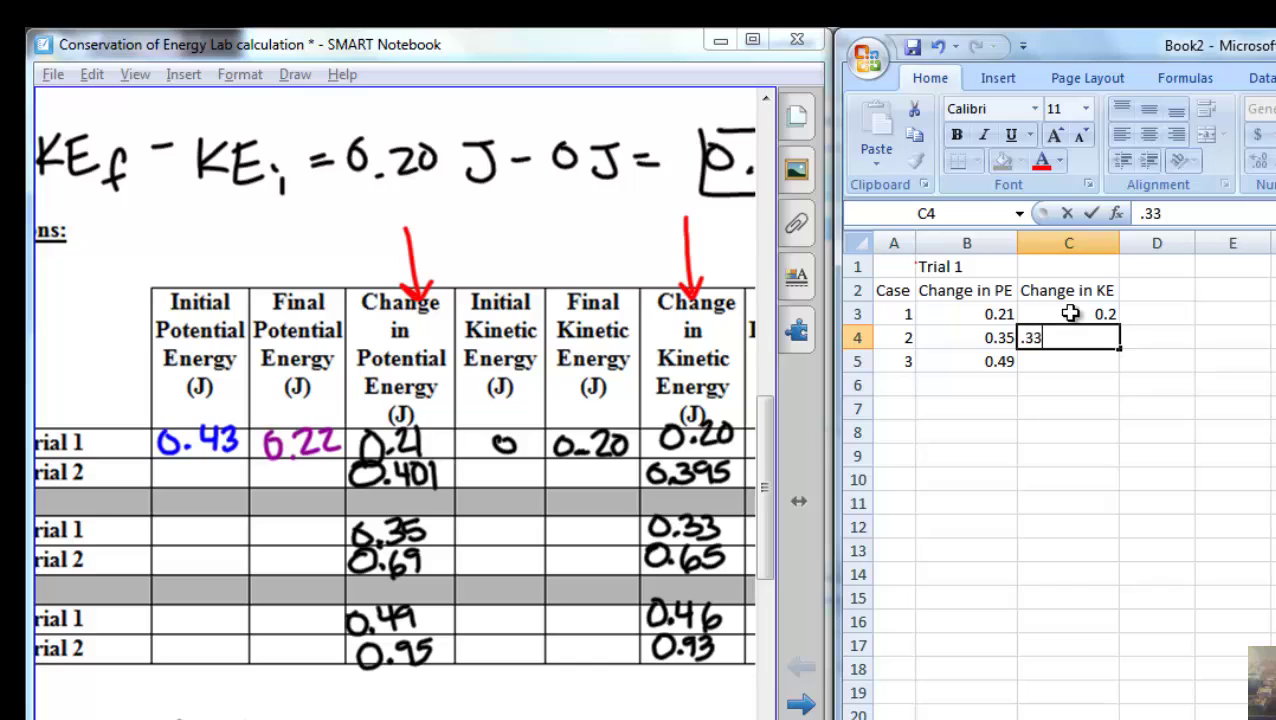
key("Return")
type(".46")
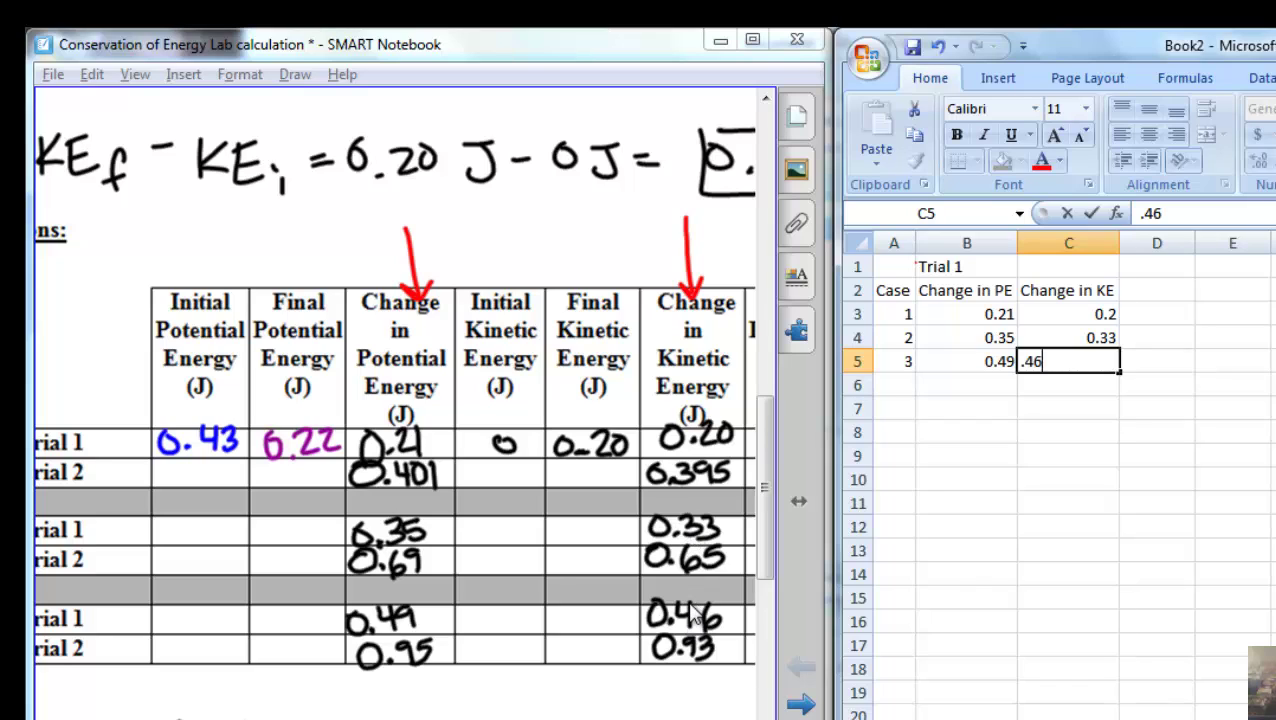
key("Return")
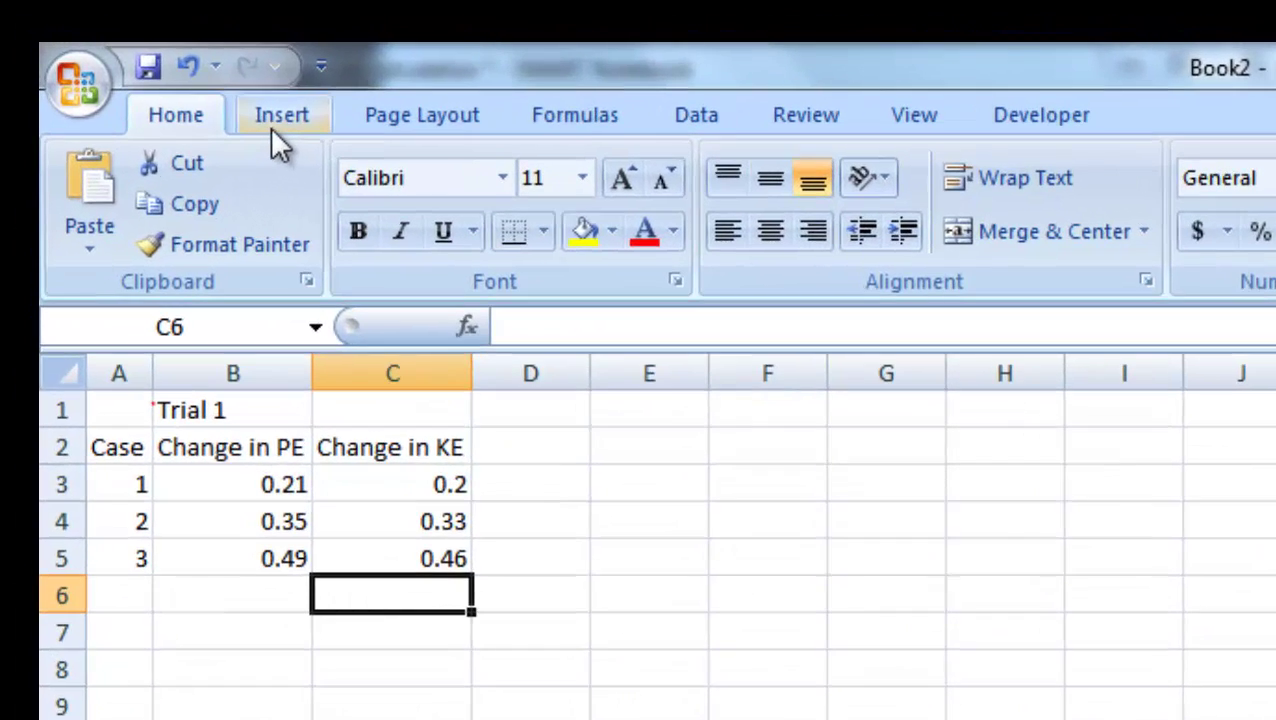
Step: Insert a markers-only scatter chart of the Trial 1 data
left_click(138, 62)
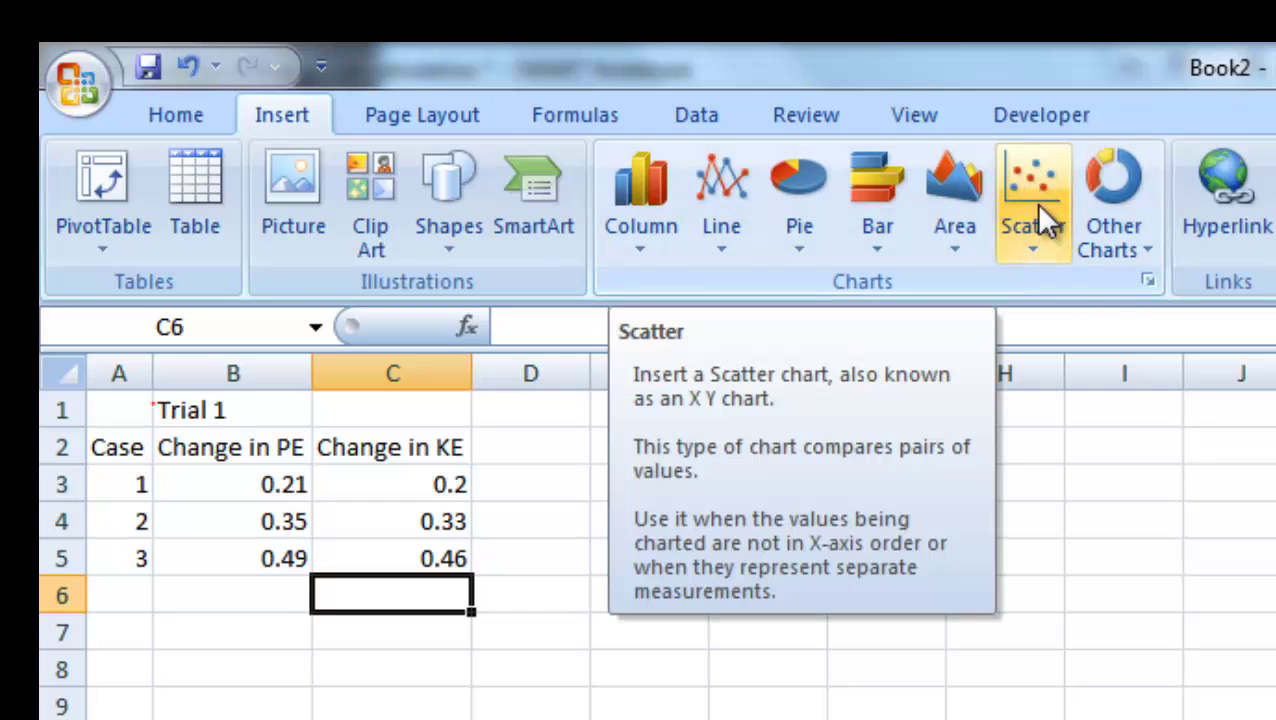
left_click(1035, 202)
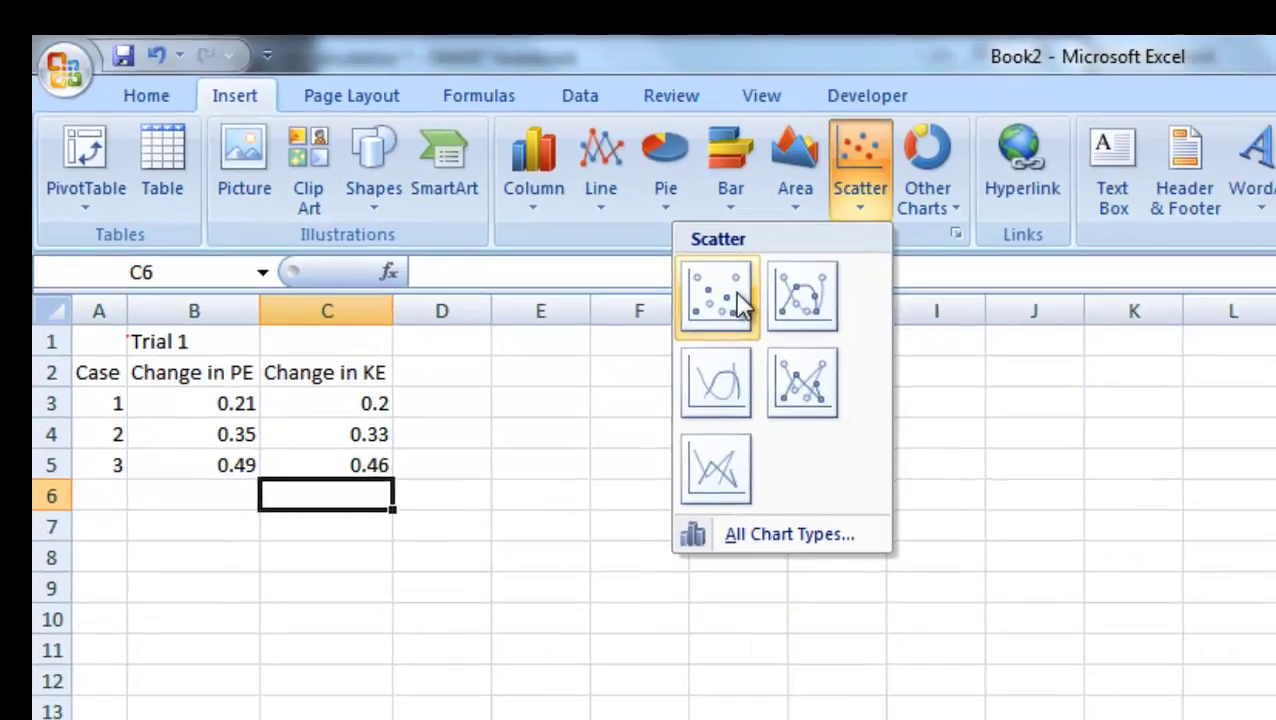
left_click(883, 349)
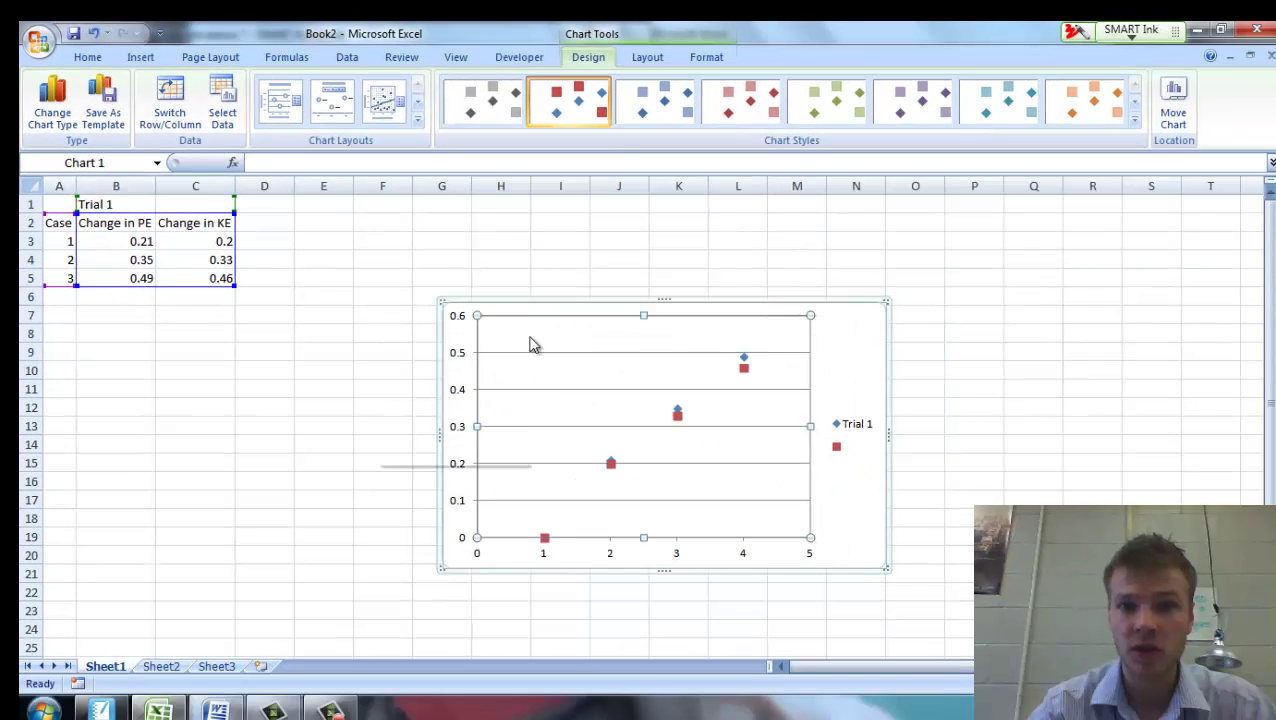
Step: Open the scatter chart's data source settings and place the dialog clear of the data table
right_click(531, 344)
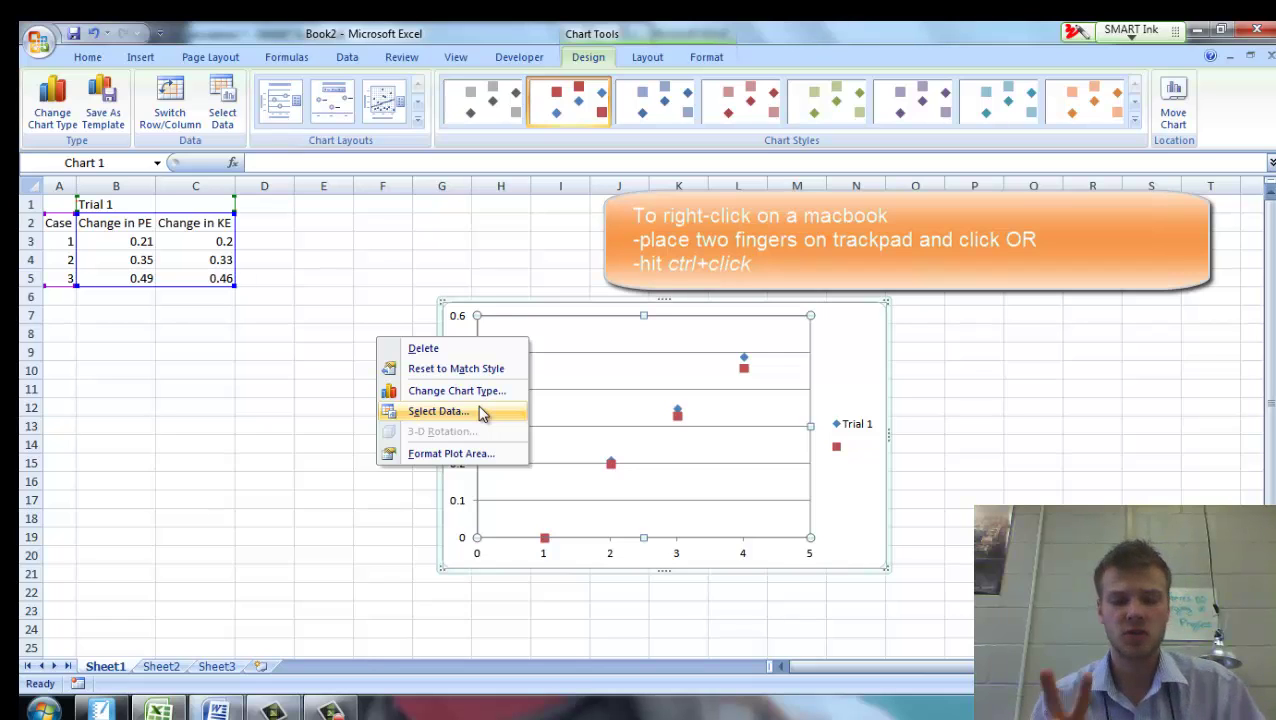
left_click(222, 110)
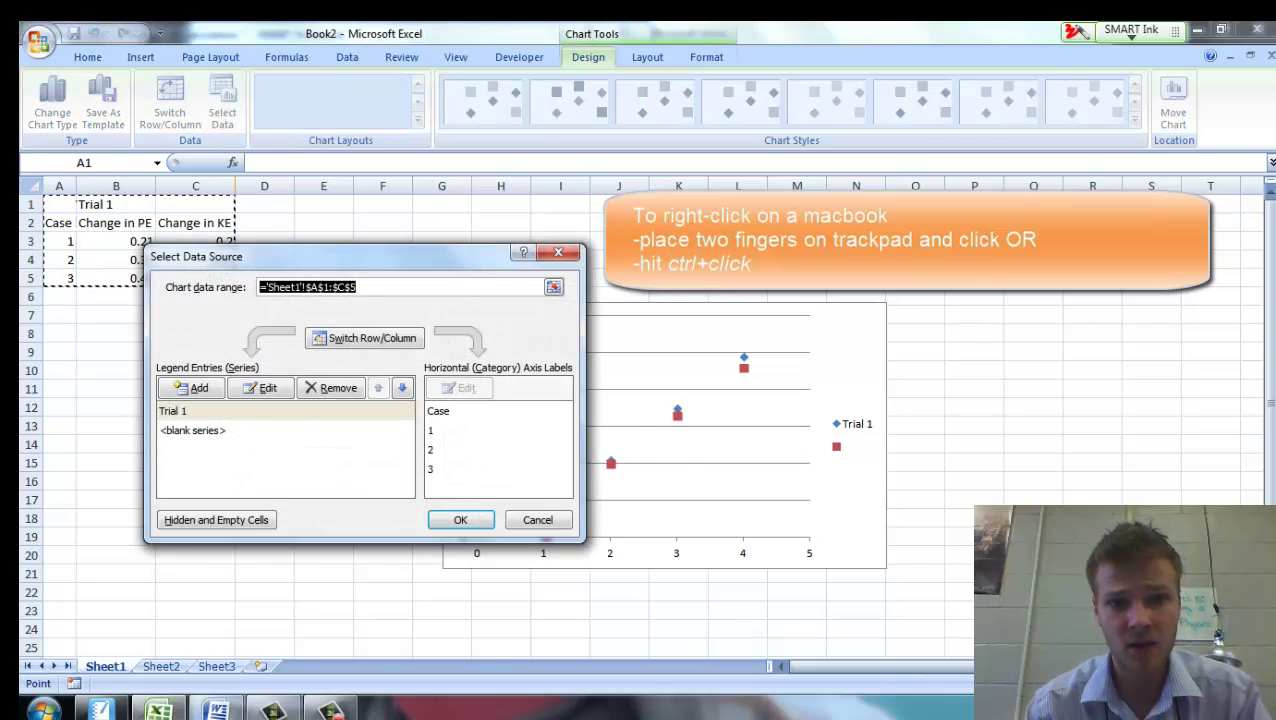
left_click_drag(300, 256, 550, 232)
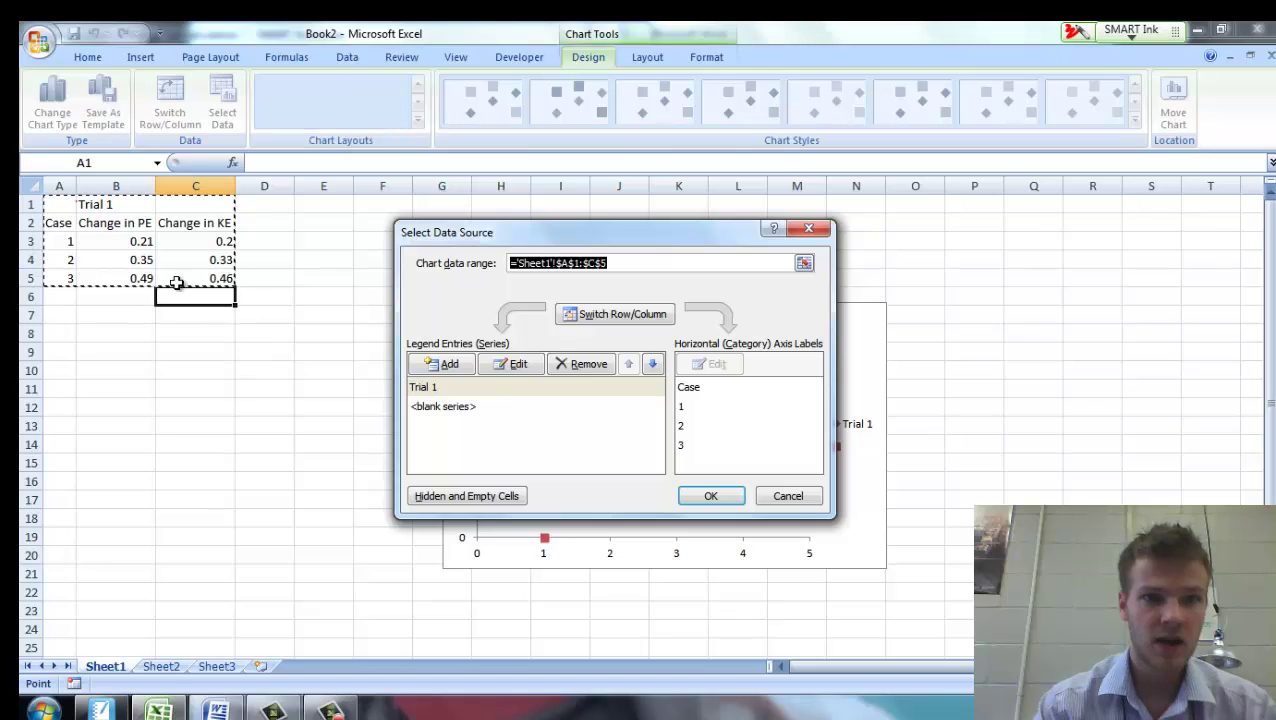
Step: Edit the chart's Trial 1 series and set its series name to "Change in PE"
left_click(445, 395)
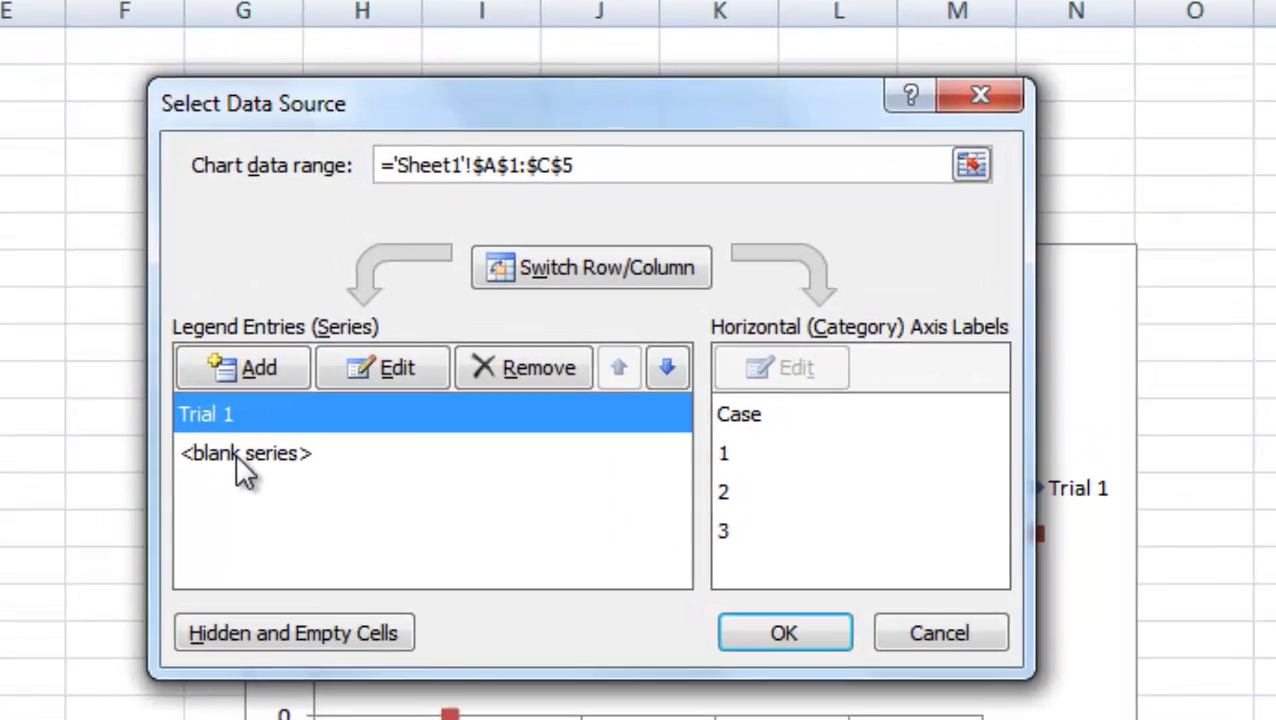
left_click(447, 405)
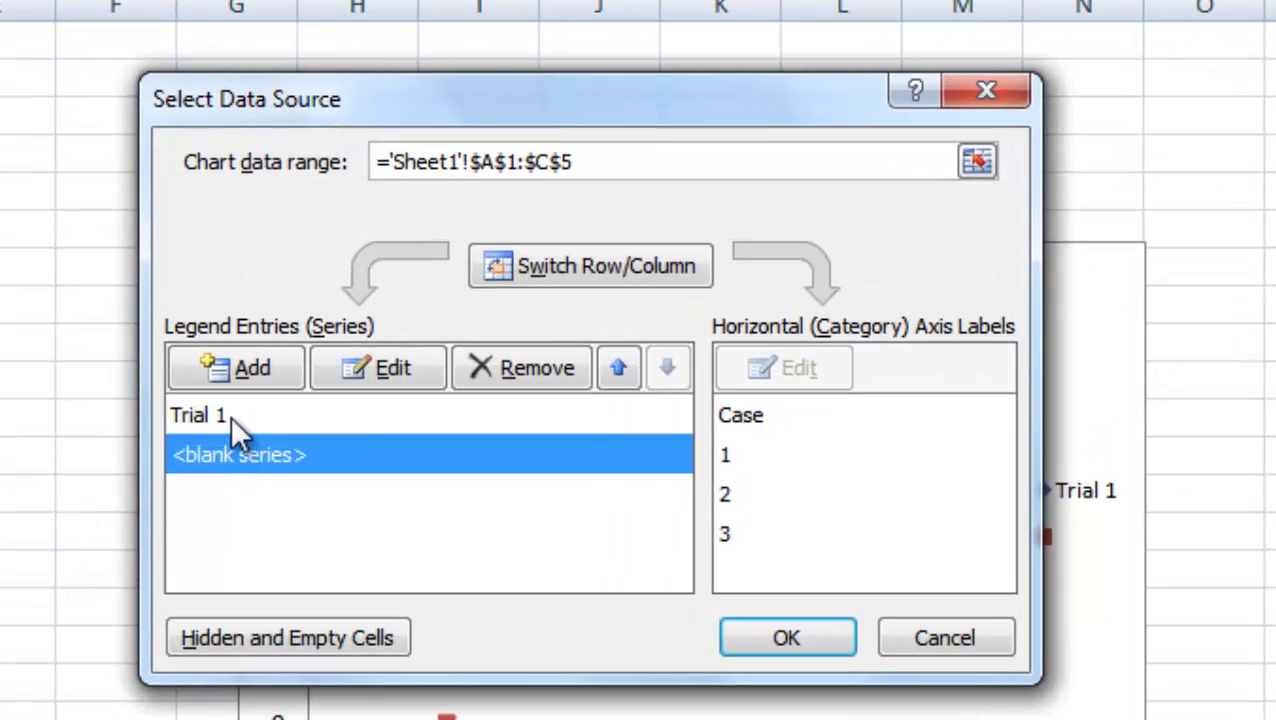
left_click(230, 418)
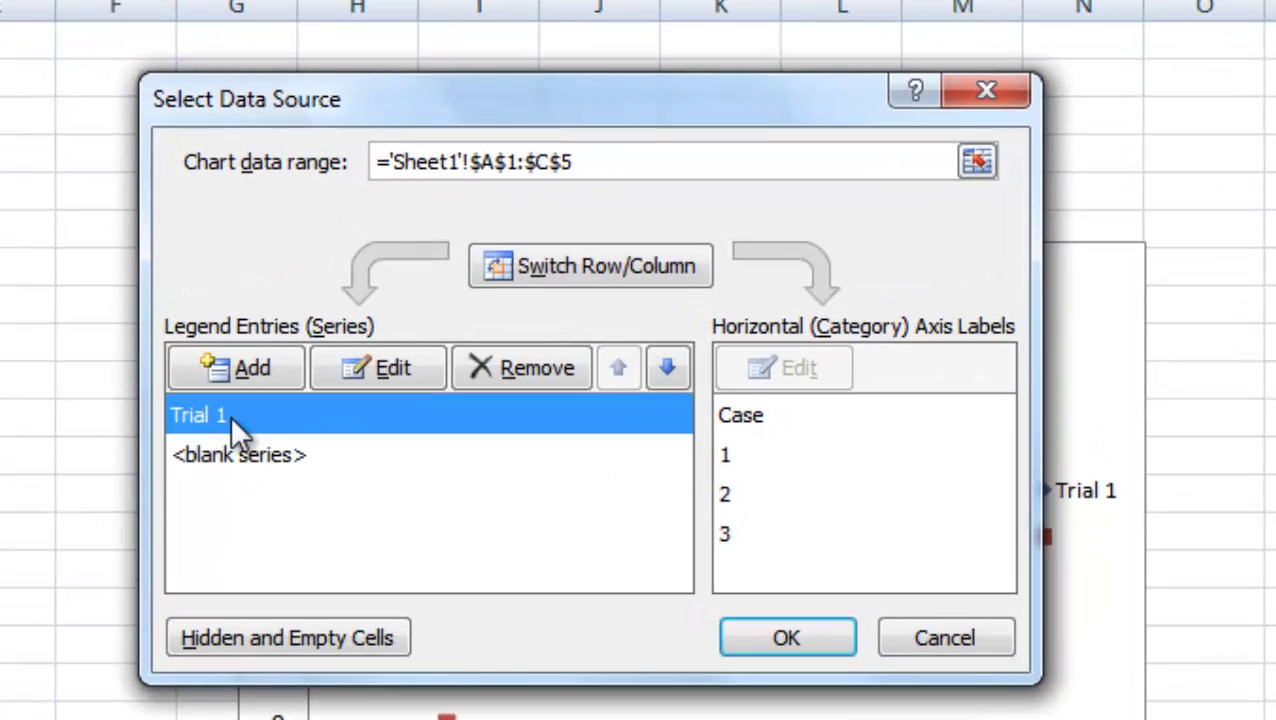
left_click(360, 385)
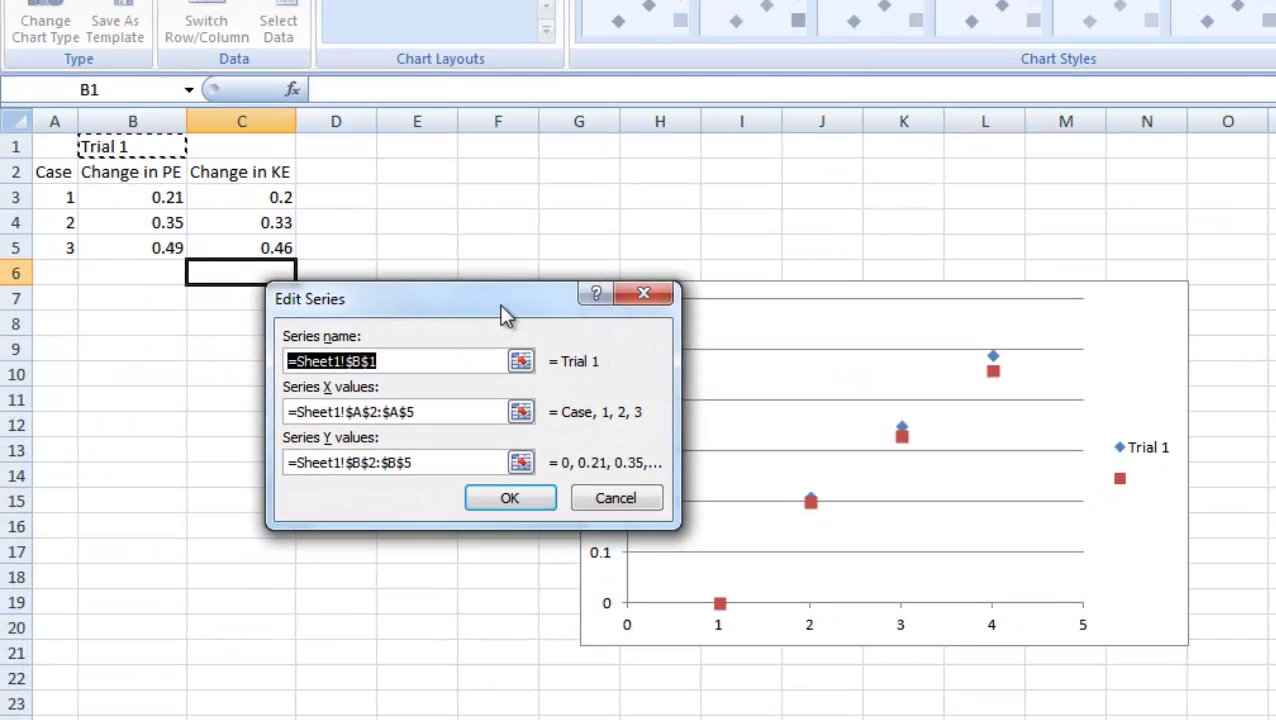
left_click_drag(505, 315, 935, 245)
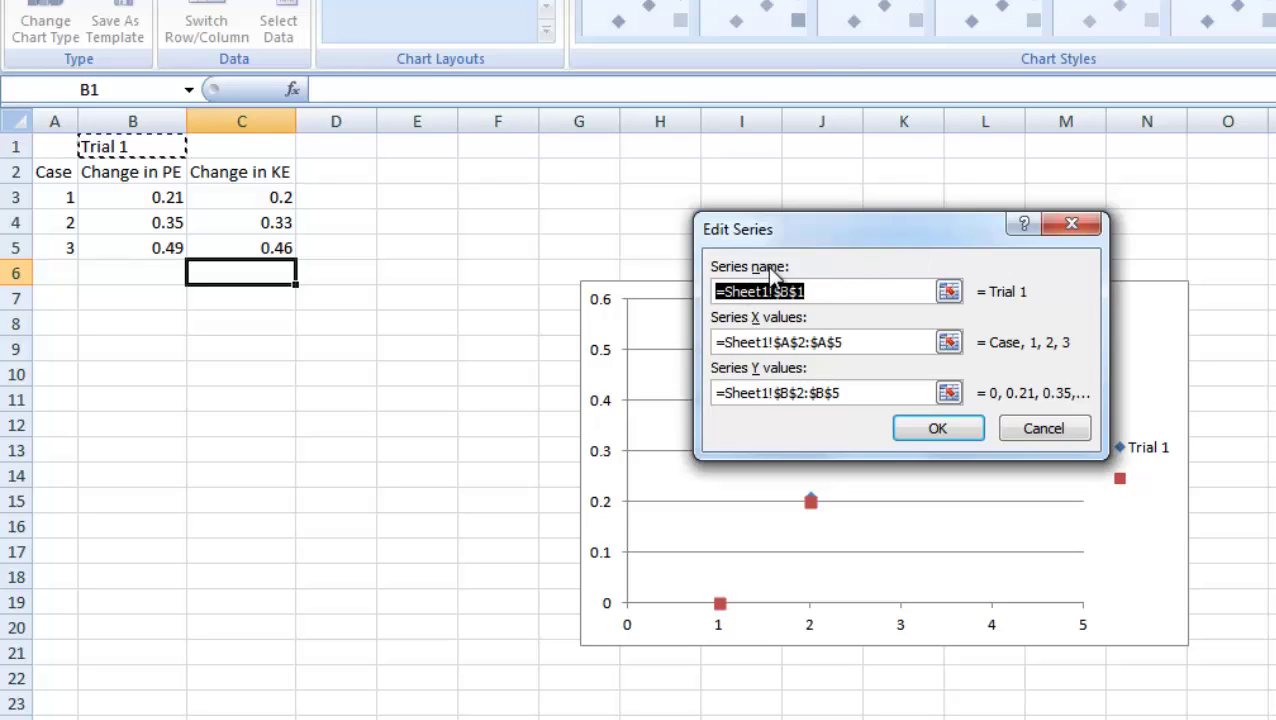
key("Delete")
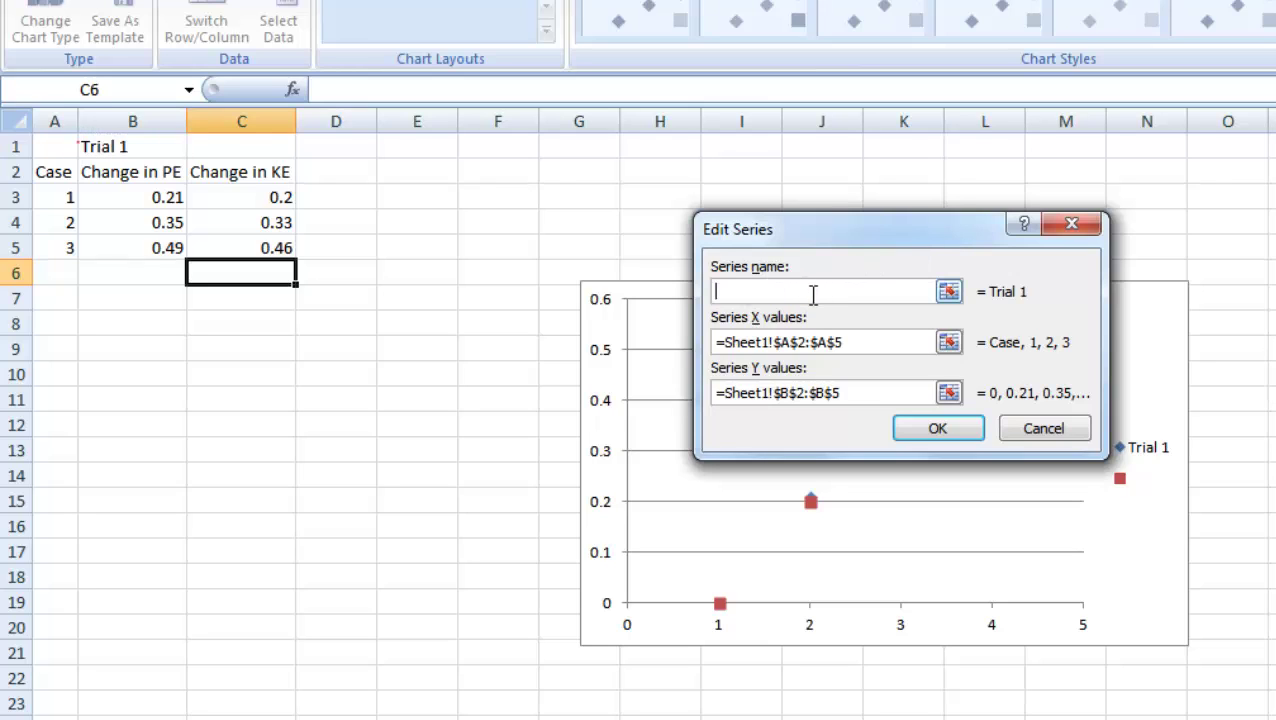
type("Change I")
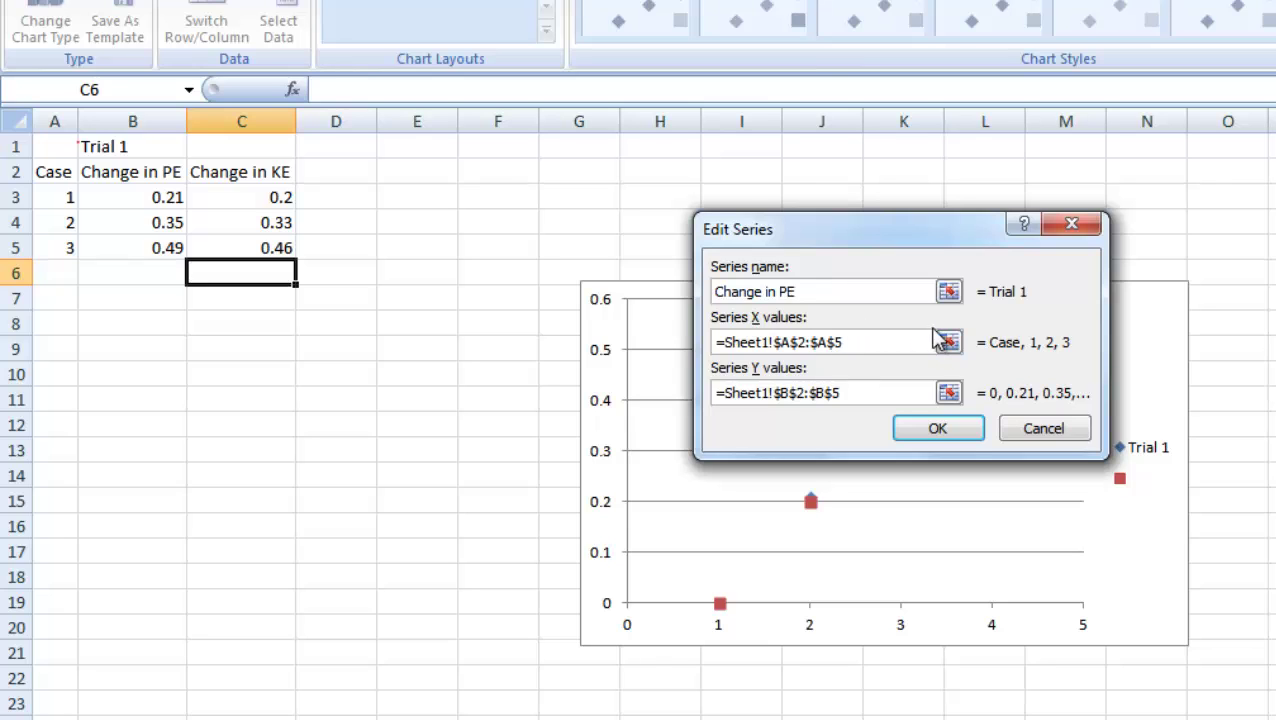
Step: Try to add cells A3:A5 to the existing X values reference of the Change in PE series
left_click(854, 340)
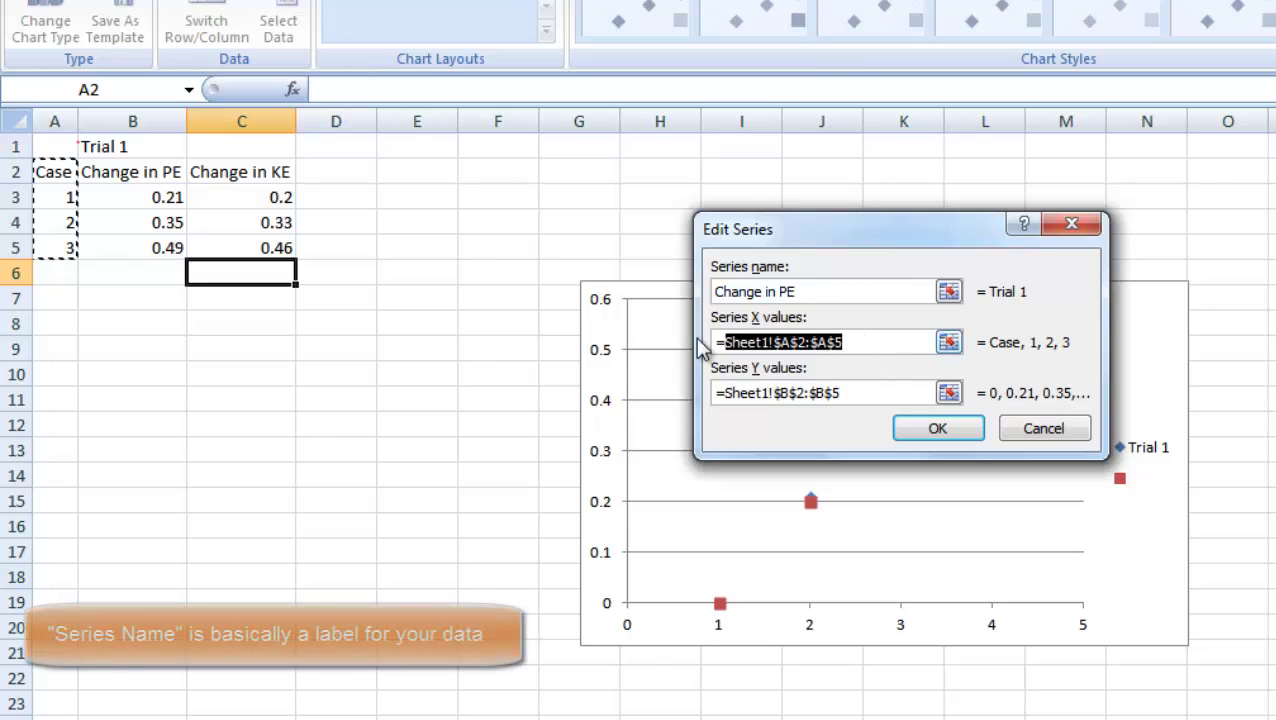
left_click(948, 342)
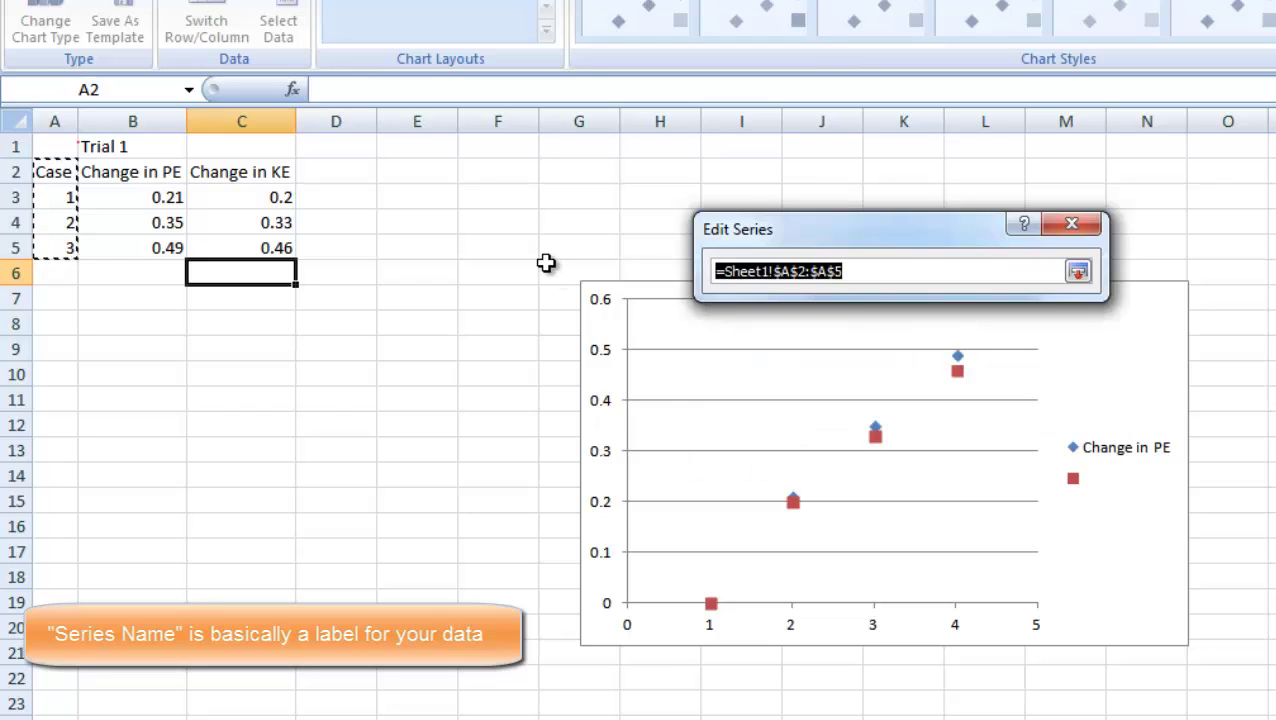
type("+")
left_click_drag(66, 203, 66, 249)
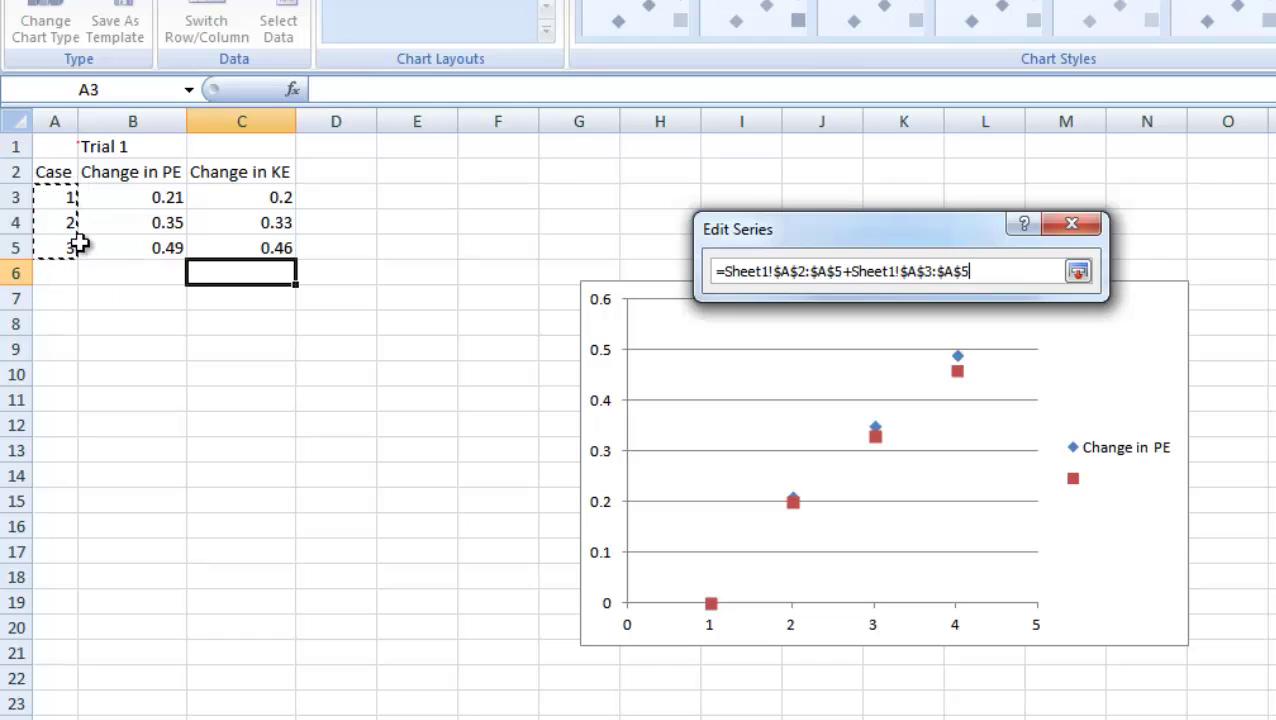
left_click(1077, 276)
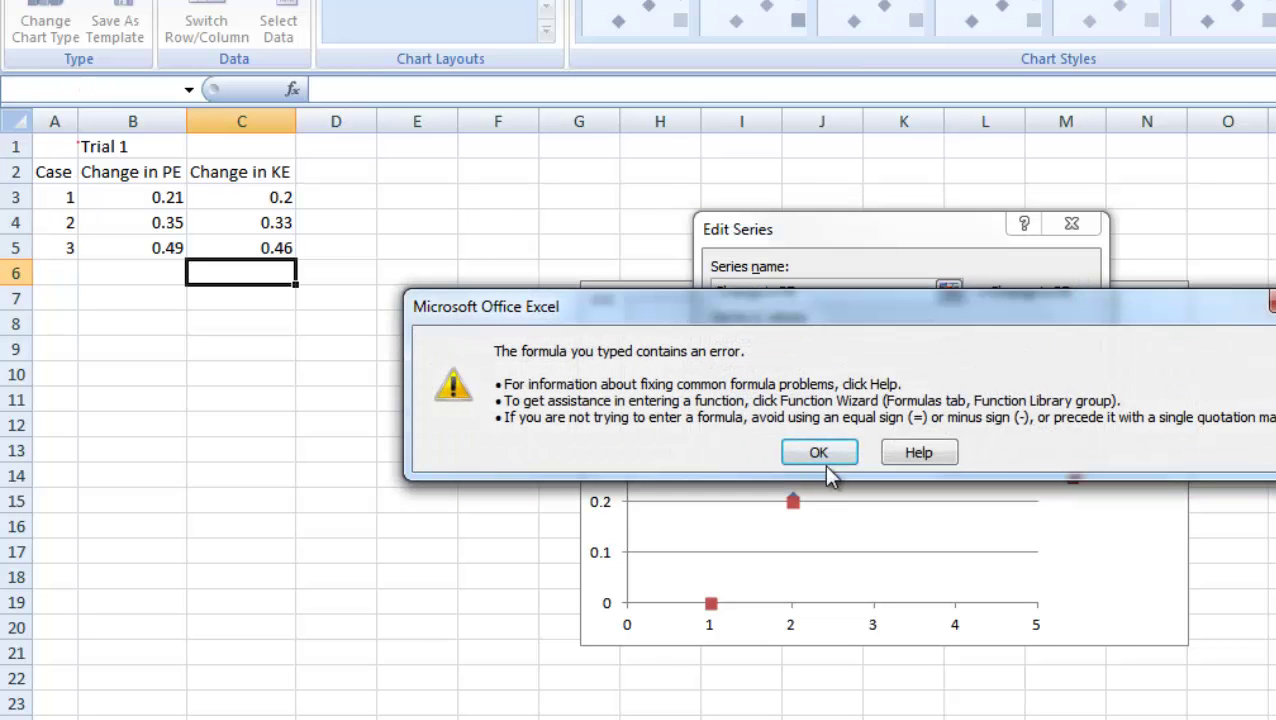
left_click(822, 456)
Step: Replace the X values reference of the Change in PE series with case numbers A3:A5
left_click(945, 342)
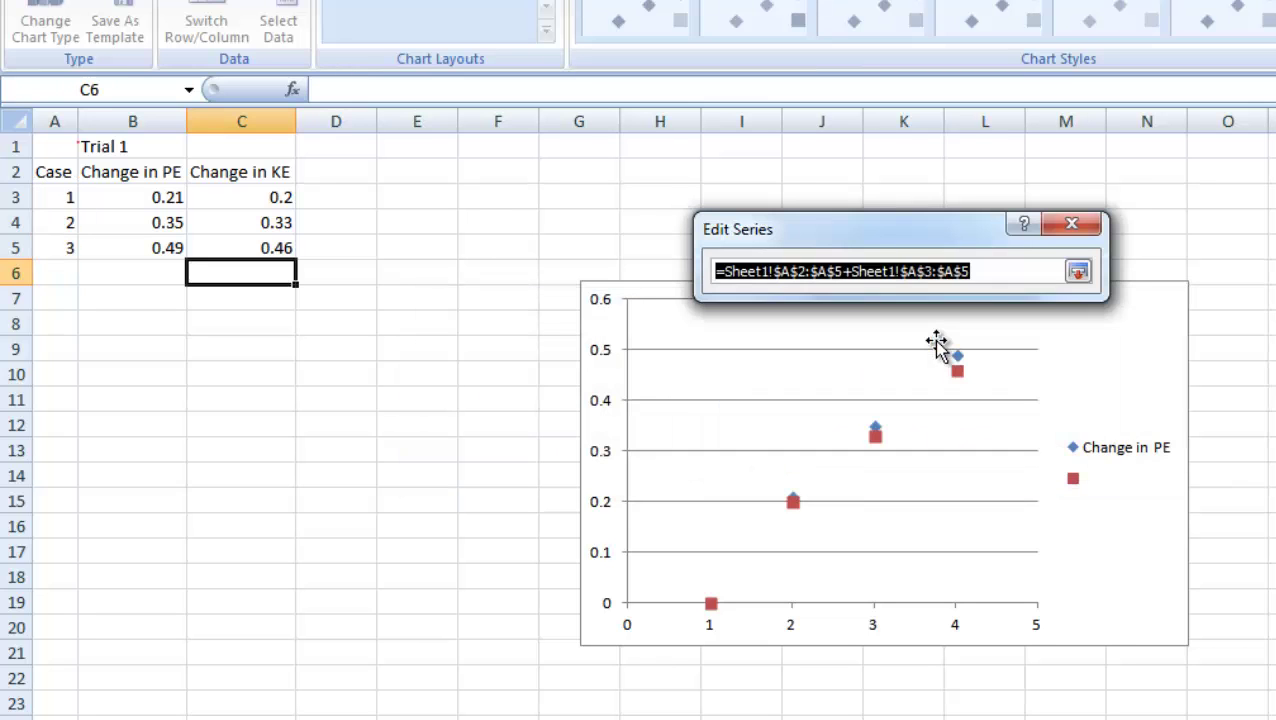
left_click(40, 199)
left_click_drag(44, 228, 43, 248)
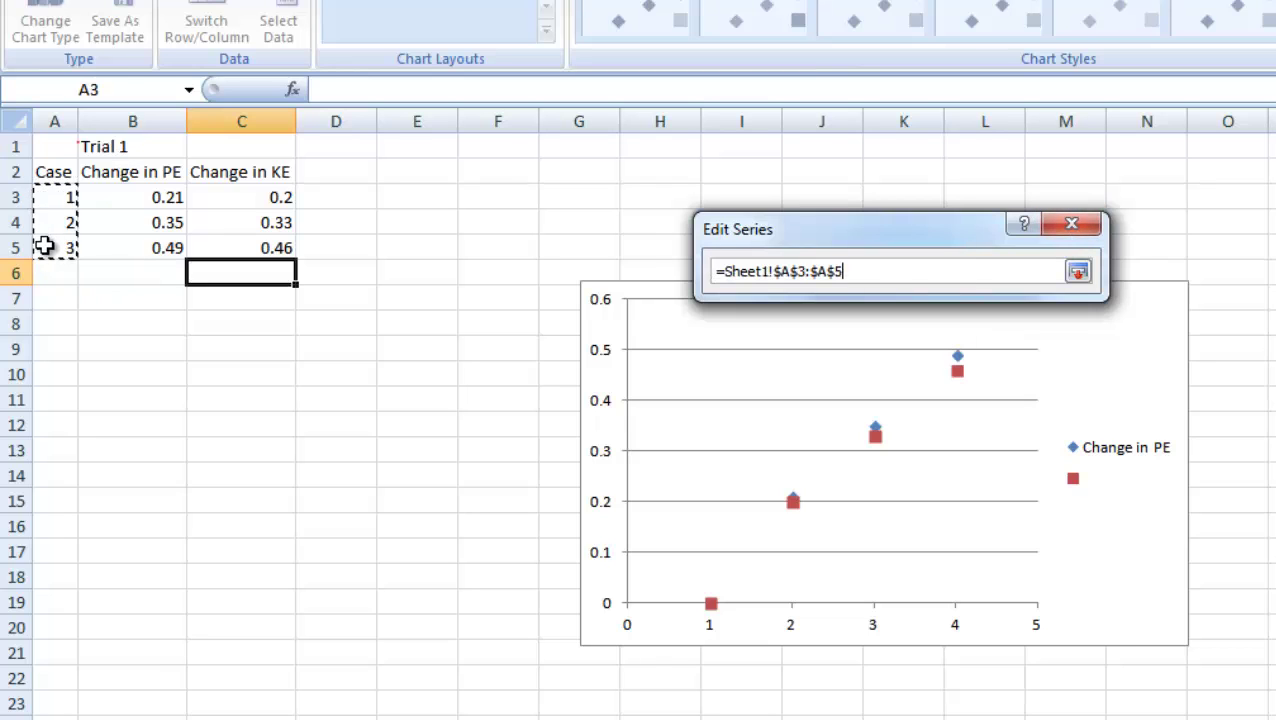
left_click(1078, 272)
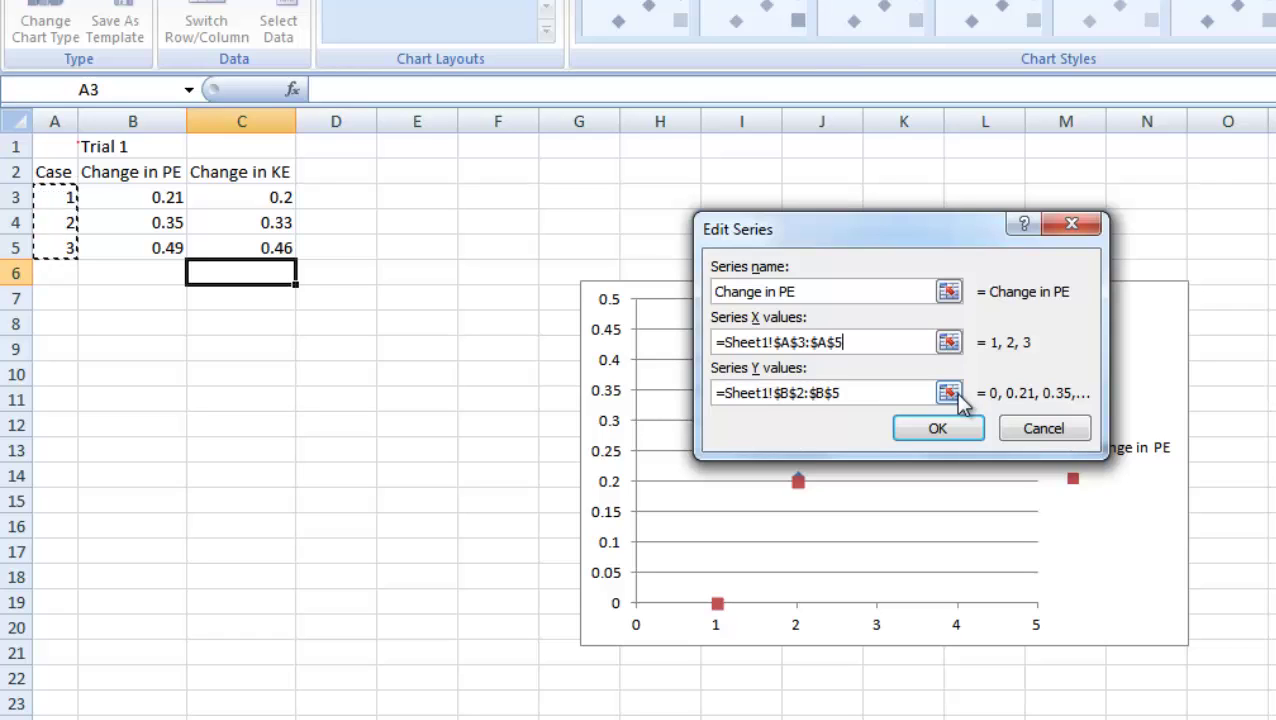
Step: Set the Change in PE series' Y values to cells B3:B5 and accept the series edits
left_click(948, 393)
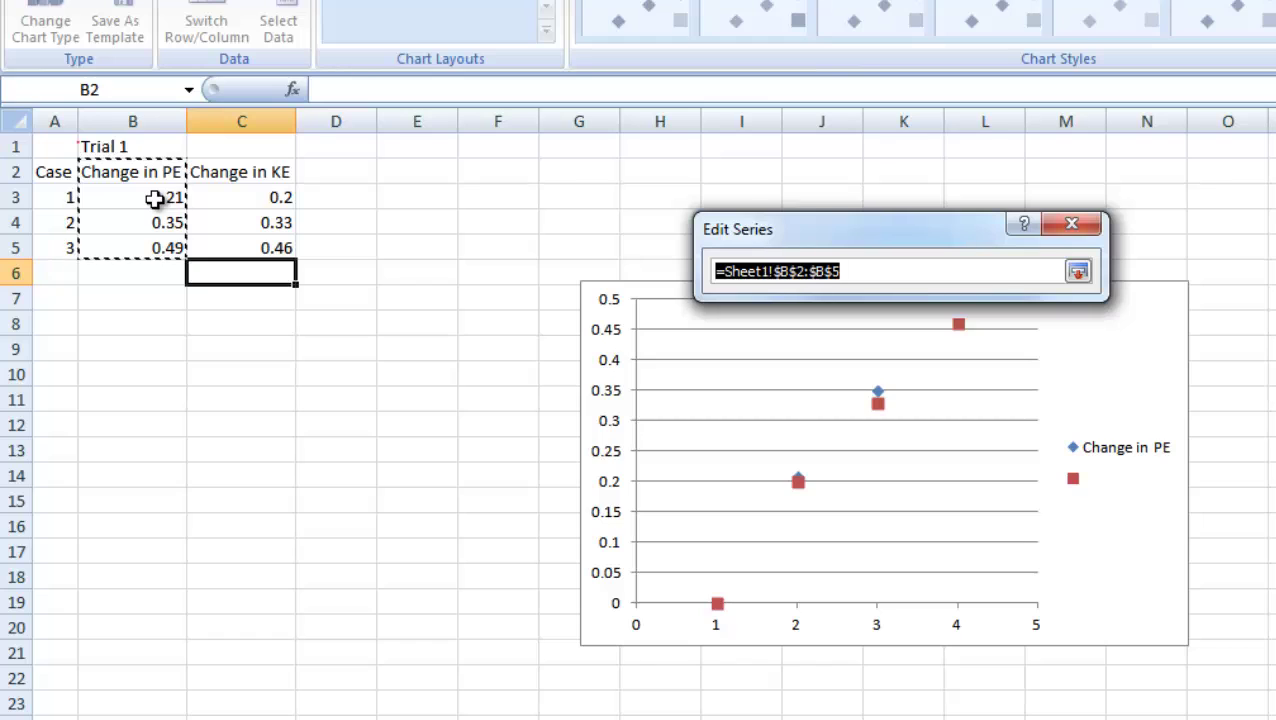
left_click_drag(155, 199, 151, 250)
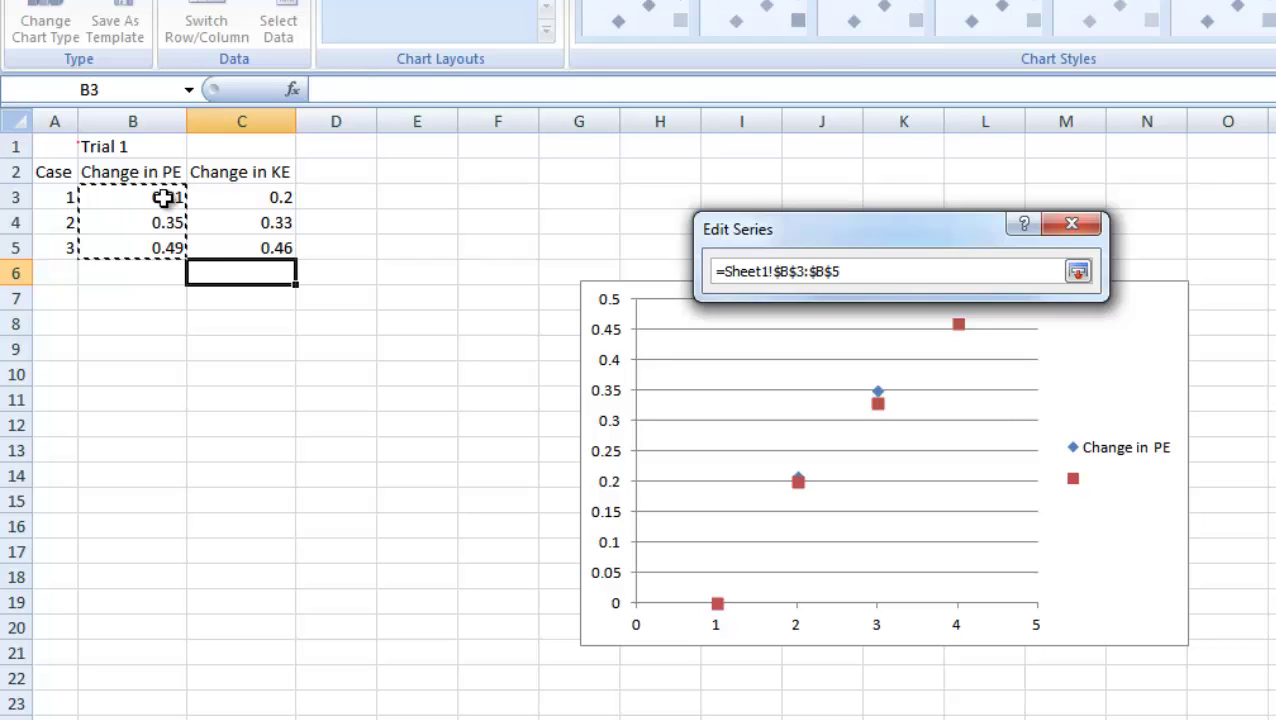
left_click_drag(194, 352, 231, 507)
left_click_drag(127, 195, 133, 248)
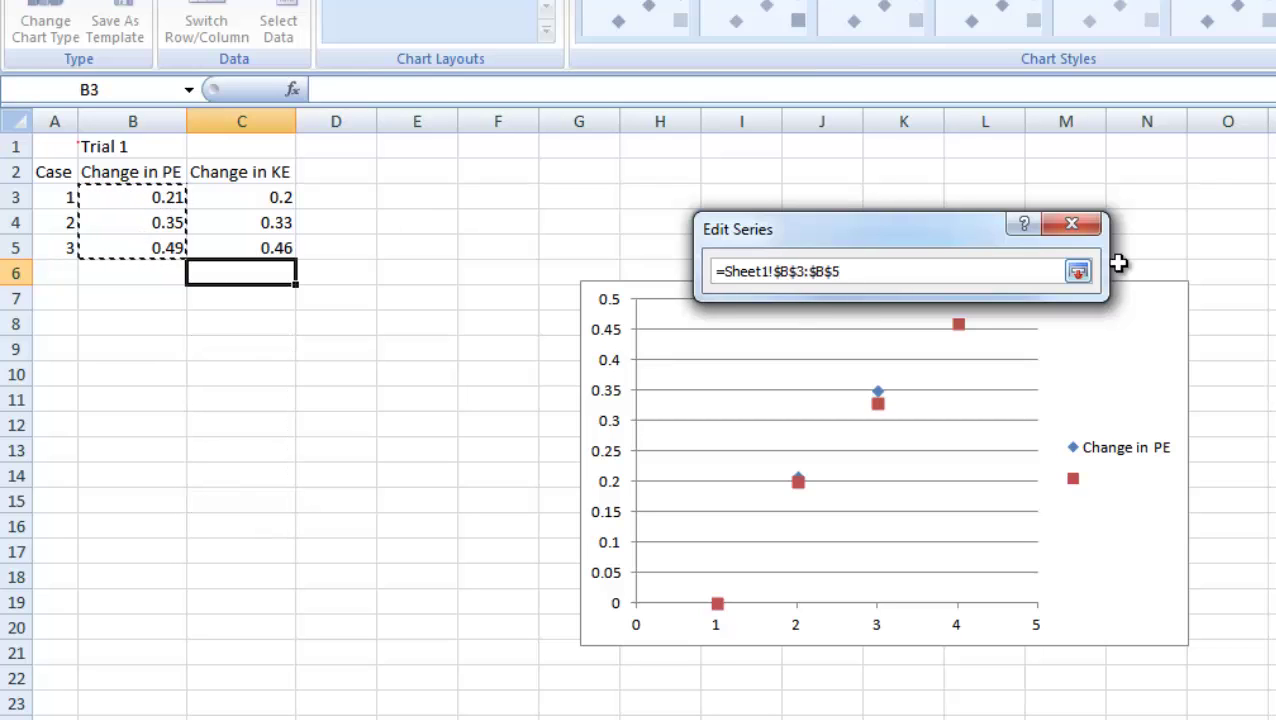
left_click(1077, 271)
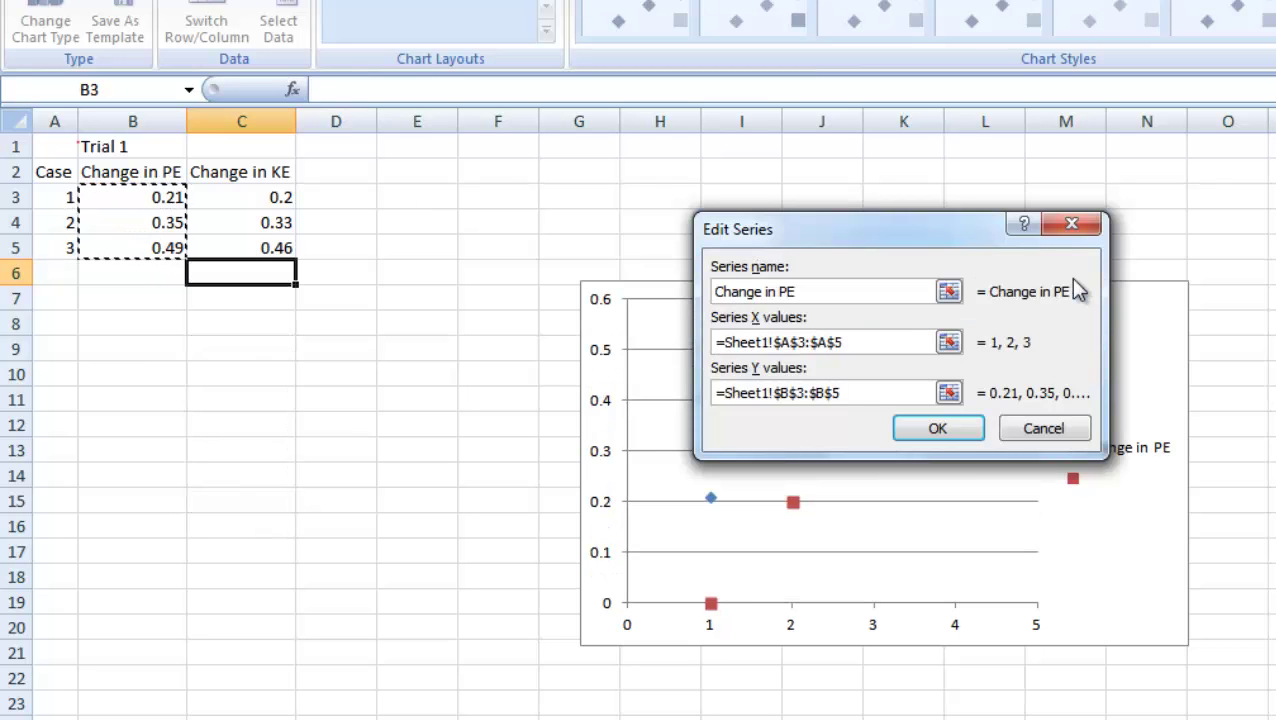
left_click(938, 429)
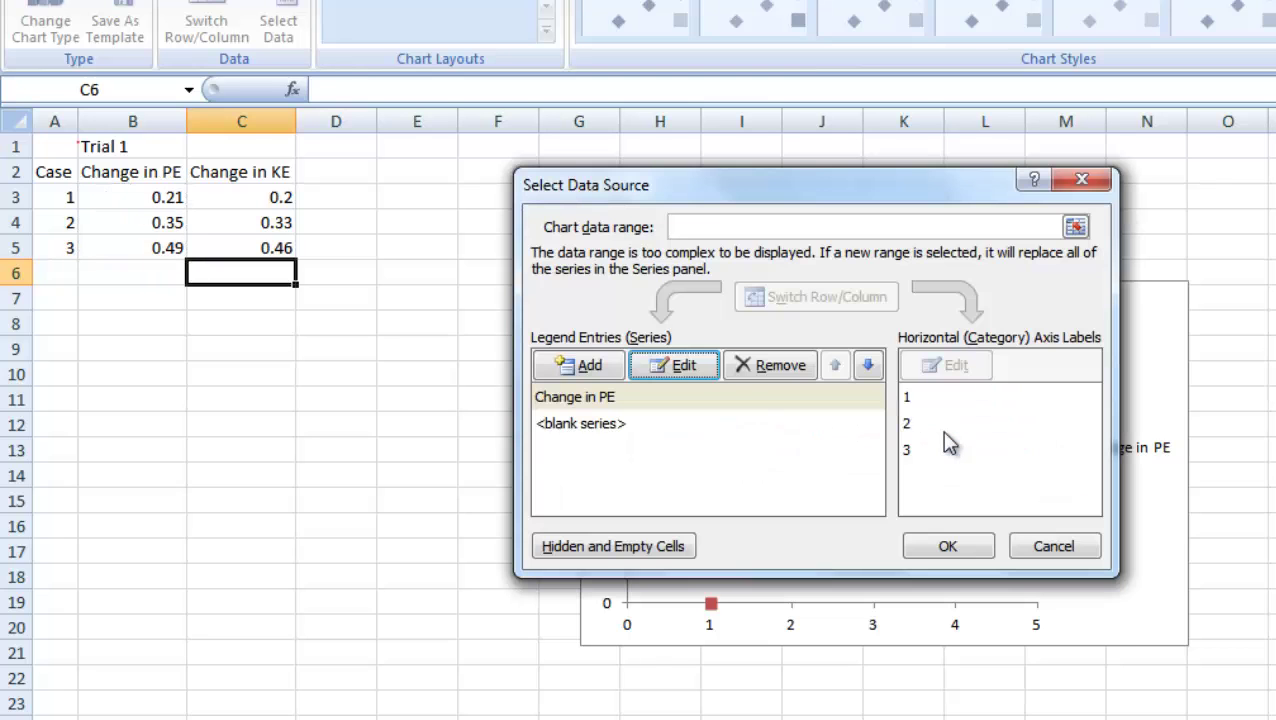
left_click(615, 426)
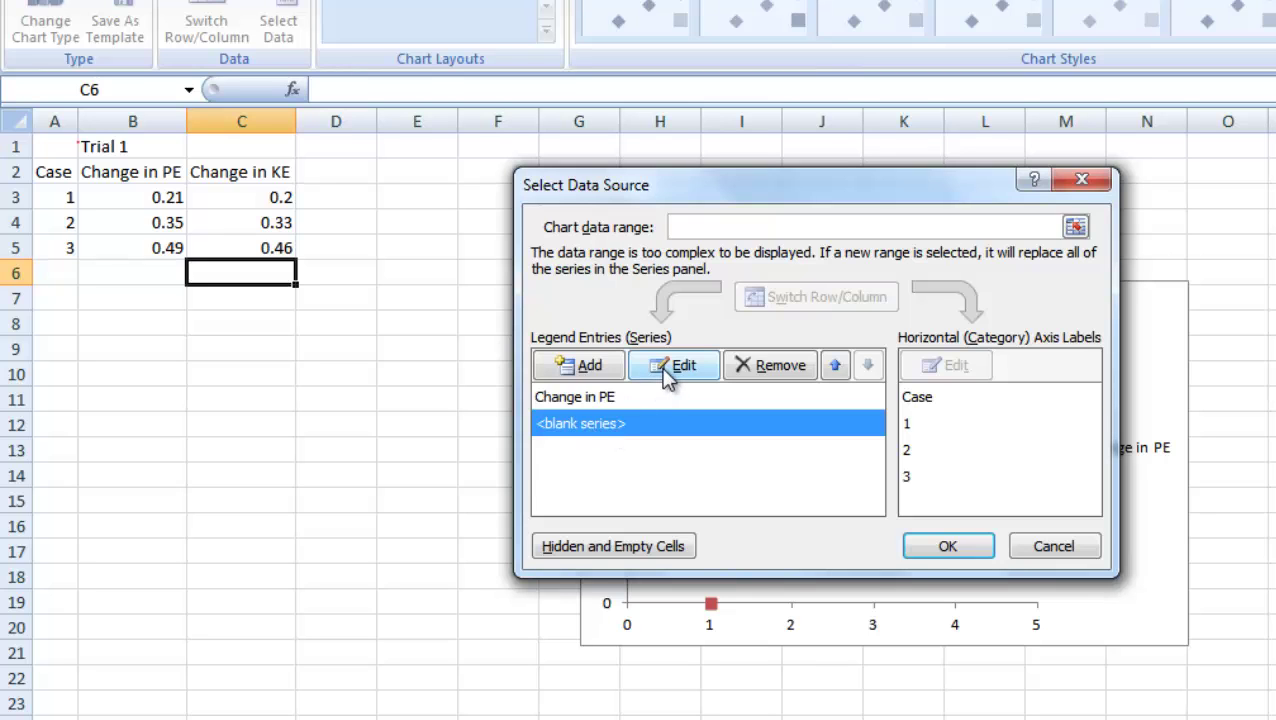
left_click(597, 365)
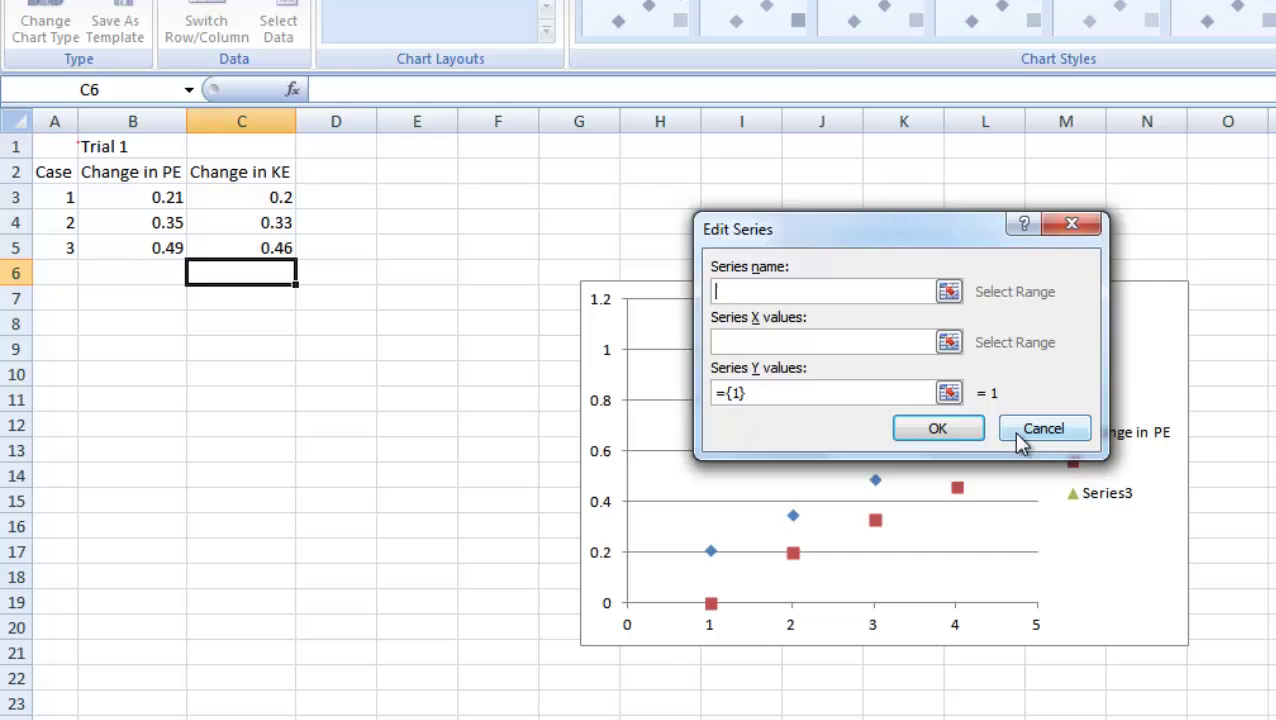
left_click(1034, 447)
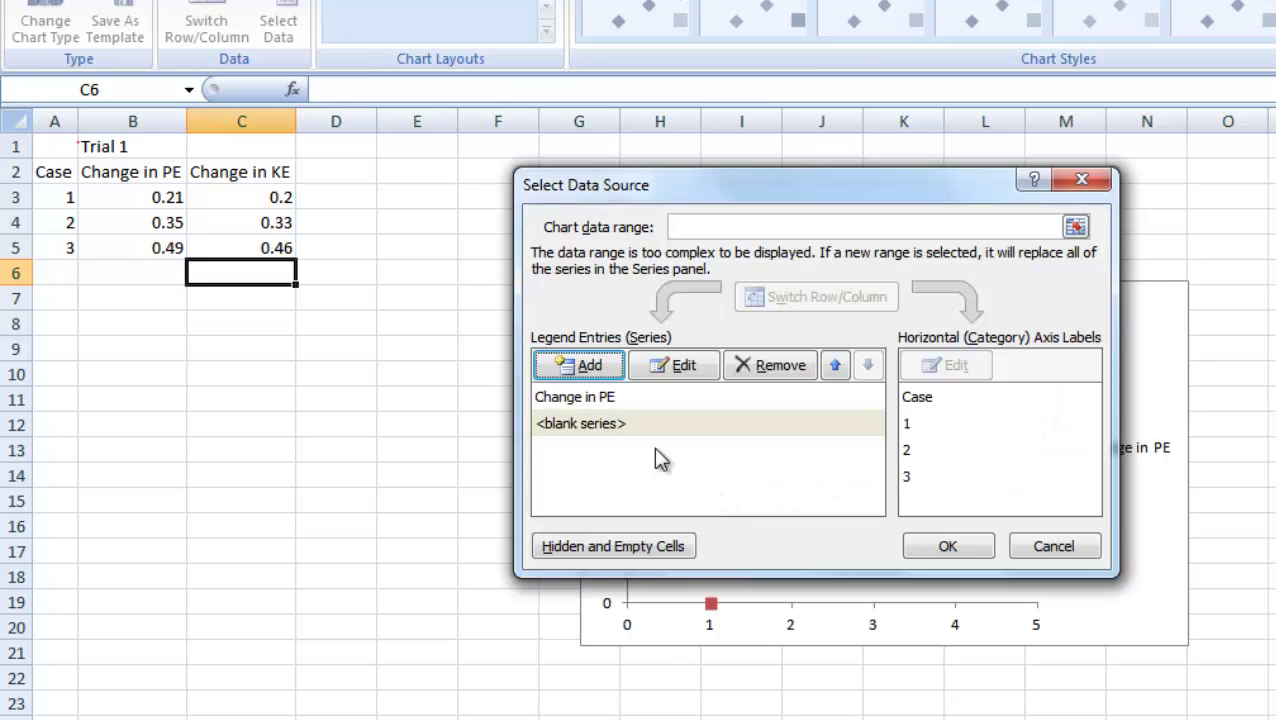
Step: Name the blank second series "Change in KE" and set its X values to the case numbers in A3:A5
left_click(606, 426)
left_click(706, 364)
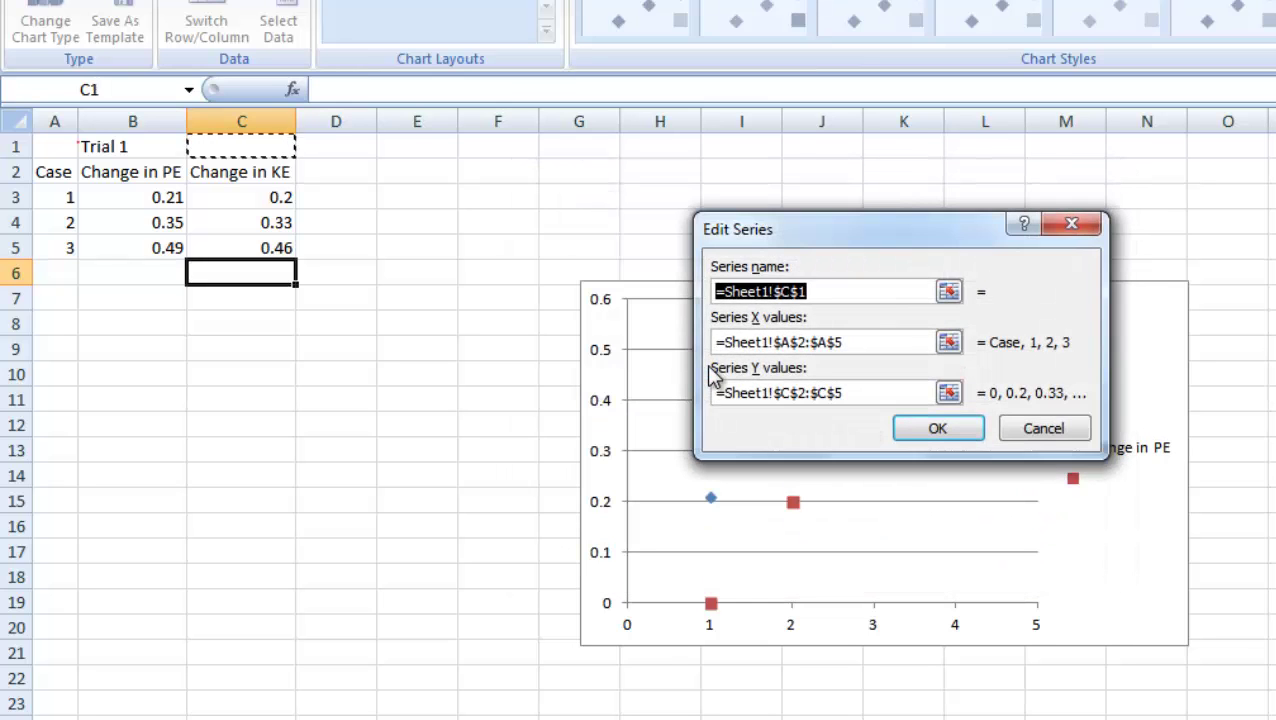
type("Change in KE")
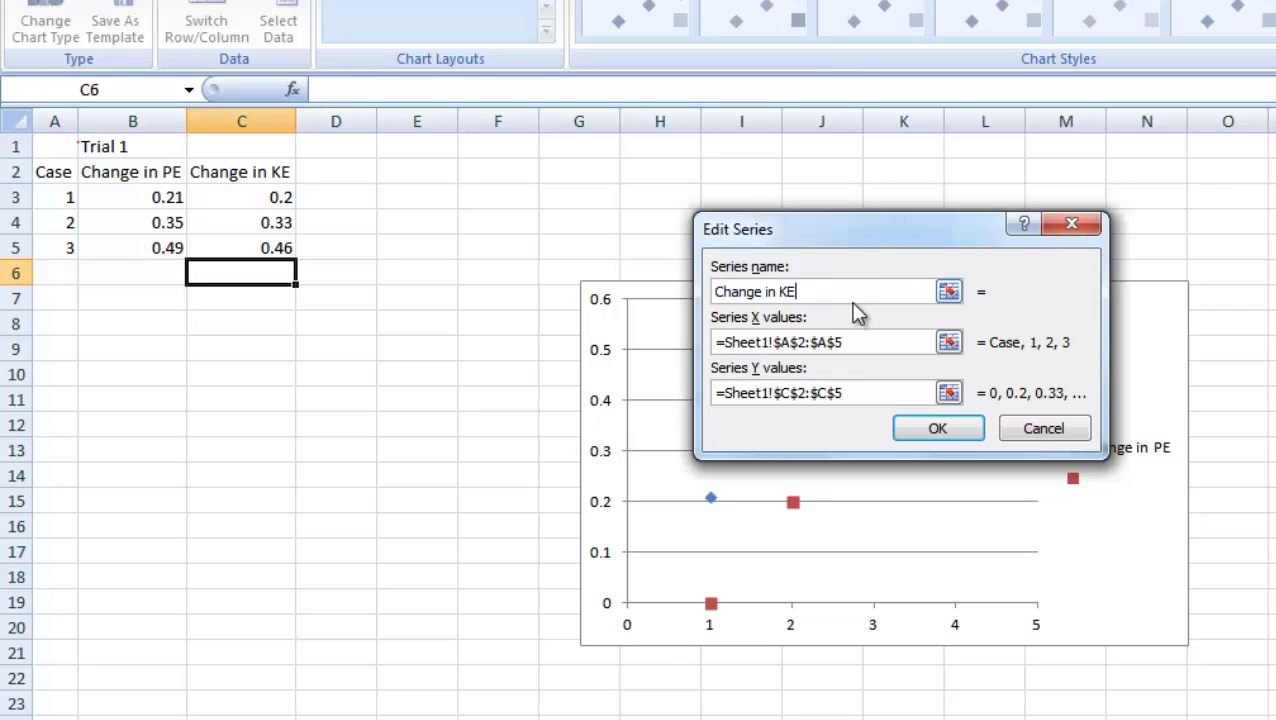
left_click(948, 340)
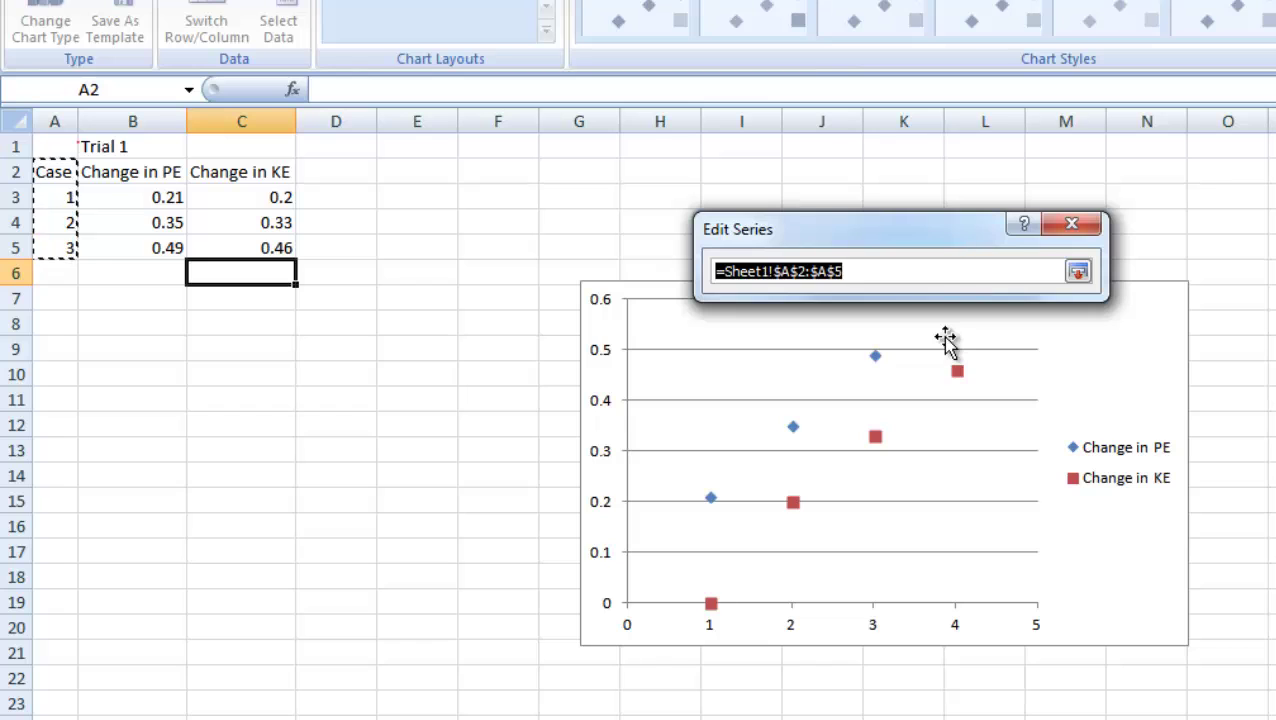
left_click_drag(63, 191, 60, 246)
left_click(1077, 271)
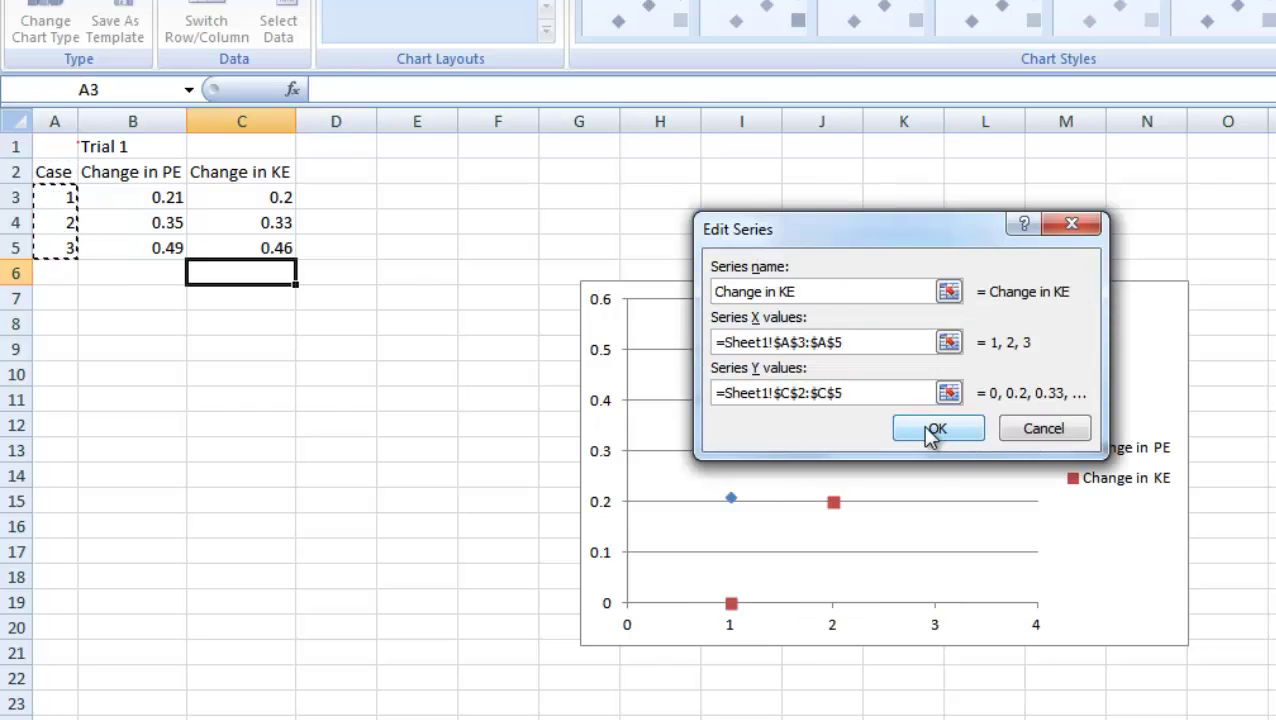
Step: Set the Change in KE series' Y values to cells C3:C5 and apply the chart's data source settings
left_click(948, 393)
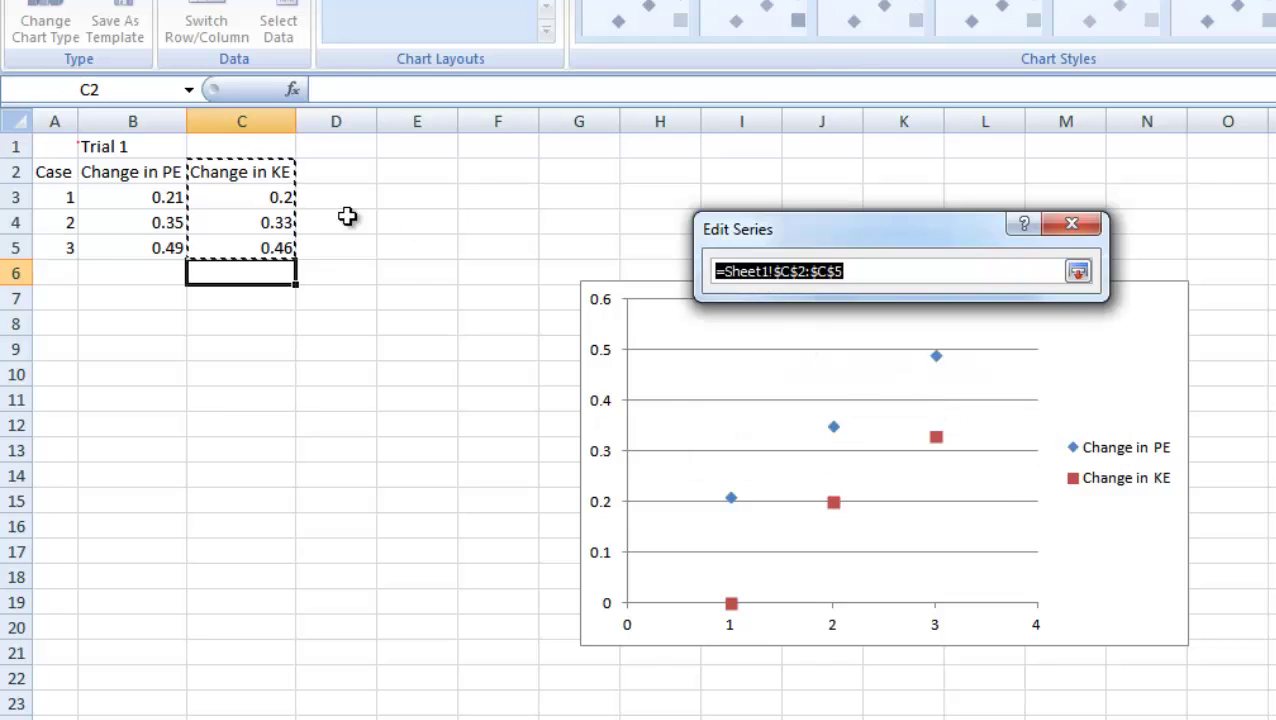
left_click_drag(260, 200, 257, 247)
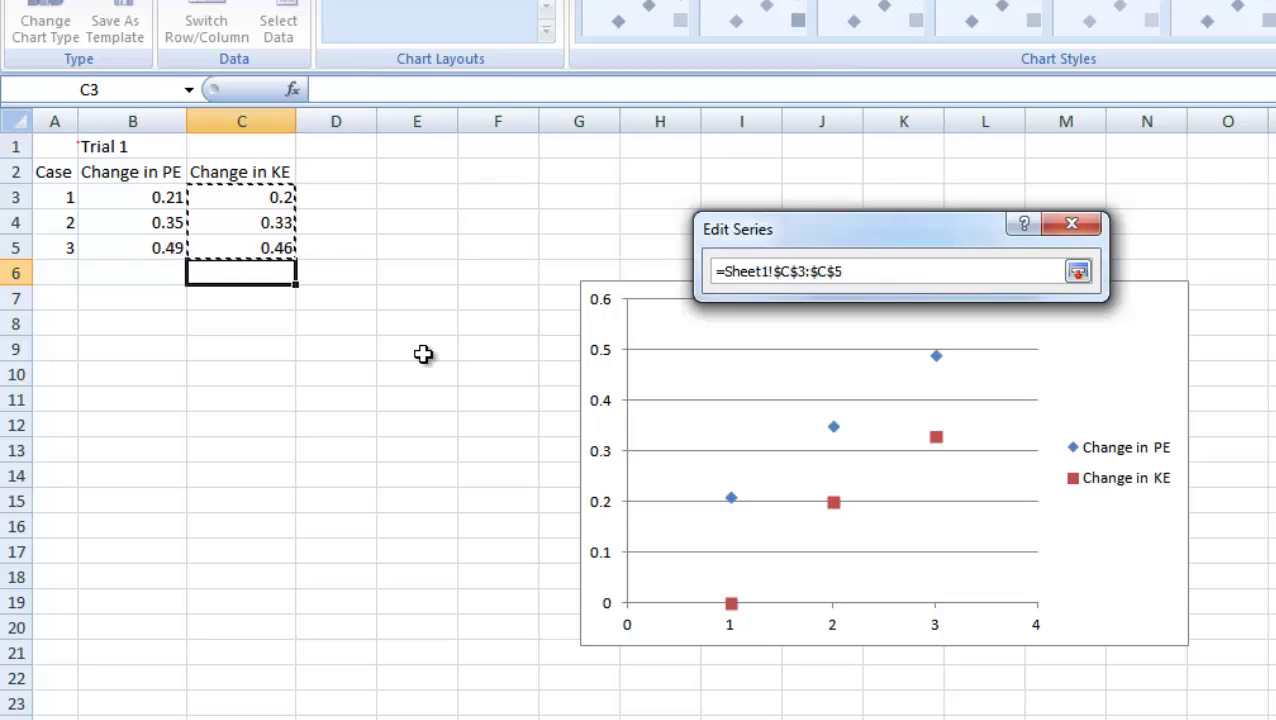
left_click(1079, 273)
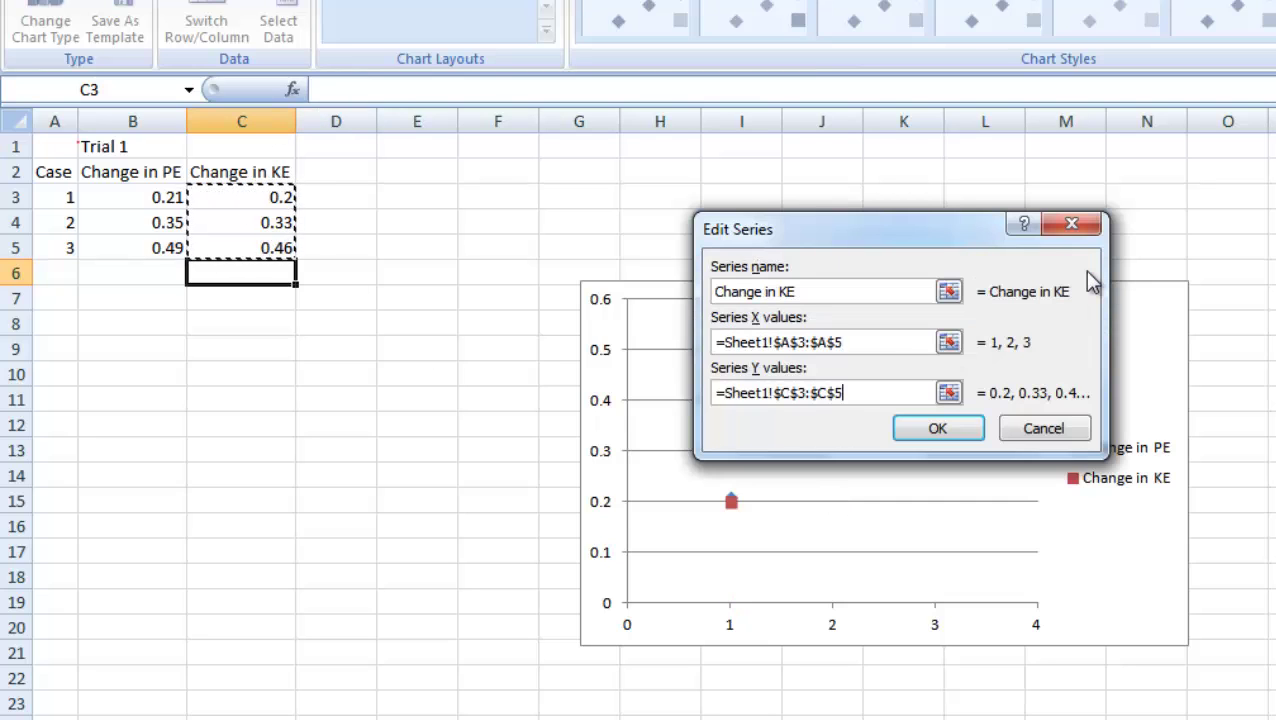
left_click(960, 431)
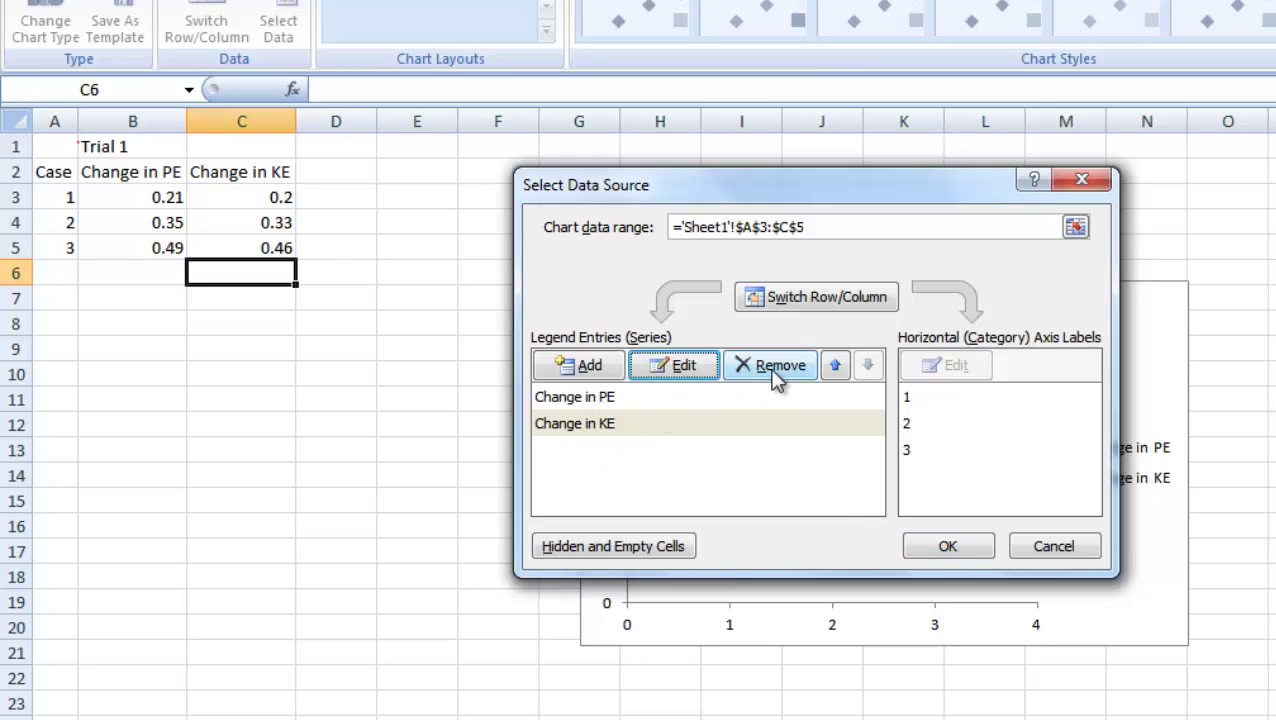
left_click(945, 547)
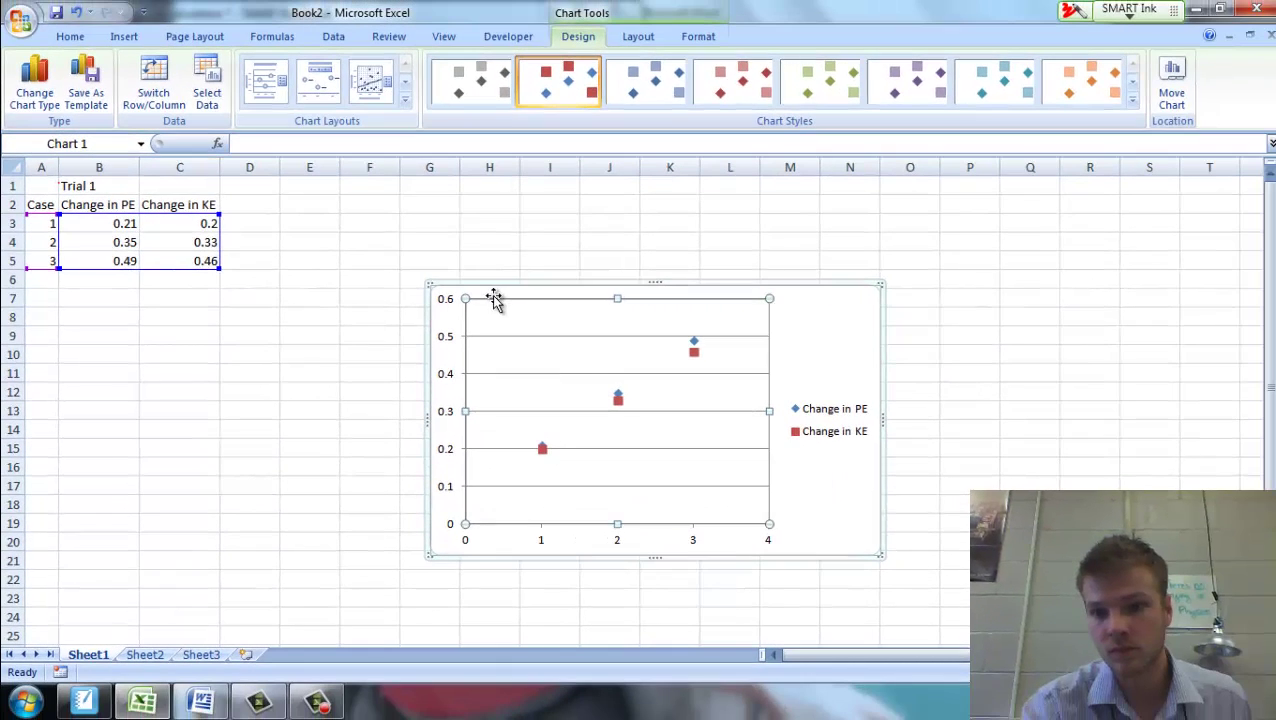
Step: Add a title below the chart's primary horizontal axis reading "Case #"
left_click(621, 544)
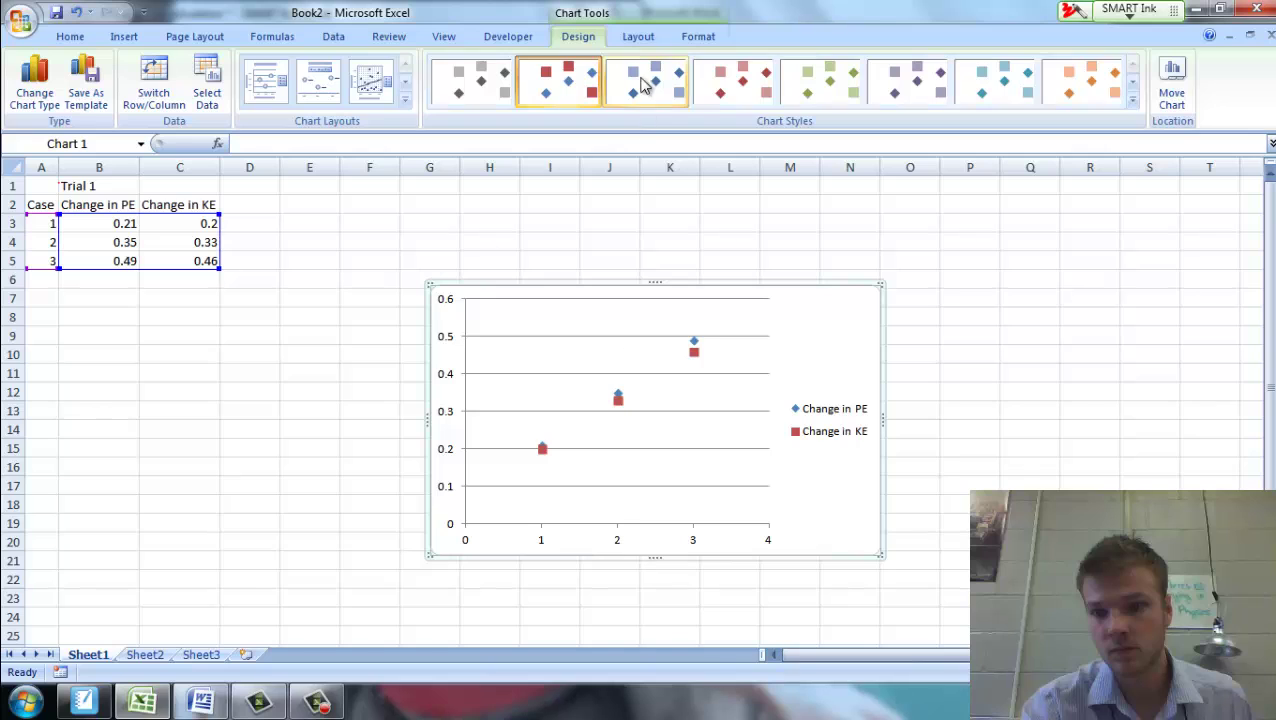
left_click(640, 40)
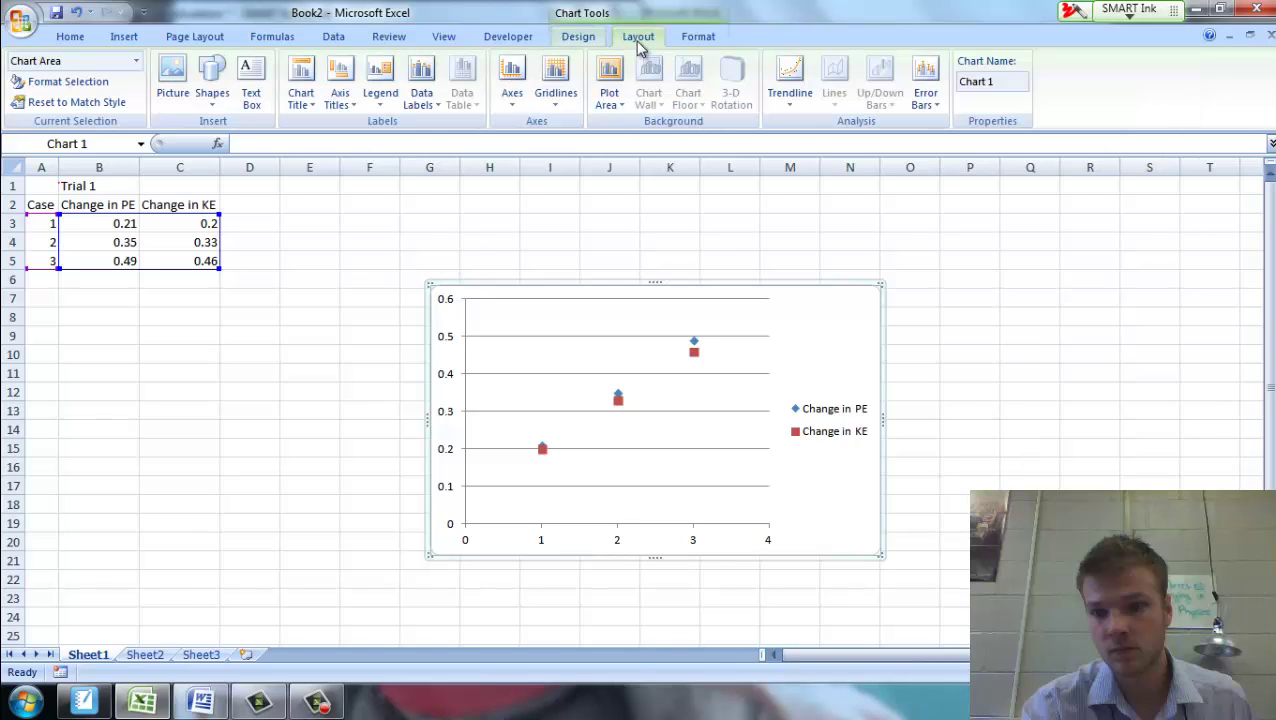
left_click(348, 80)
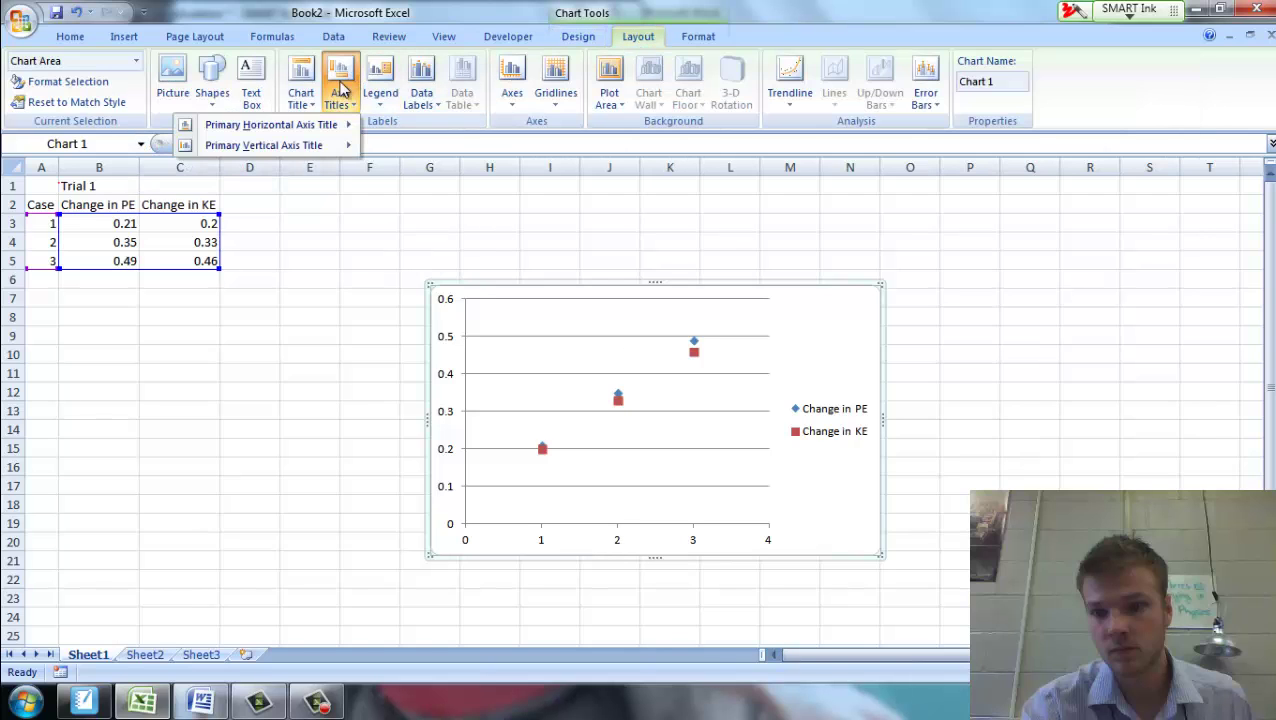
mouse_move(313, 128)
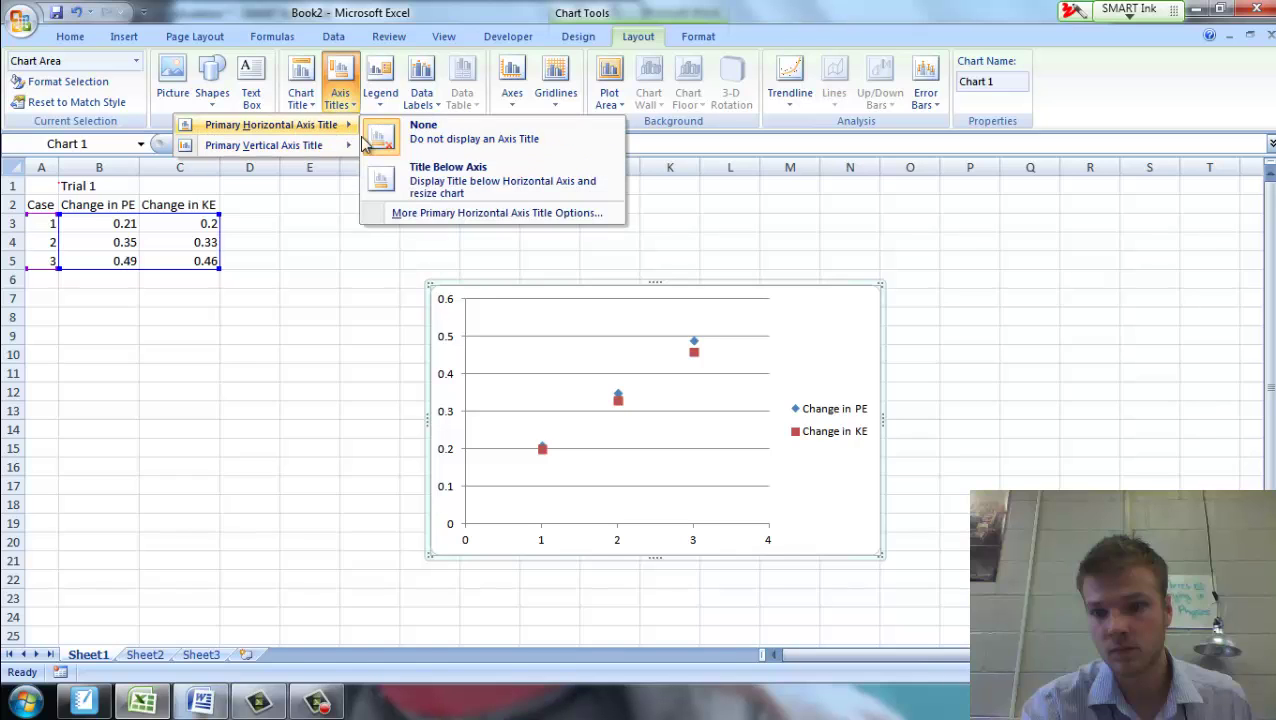
left_click(386, 182)
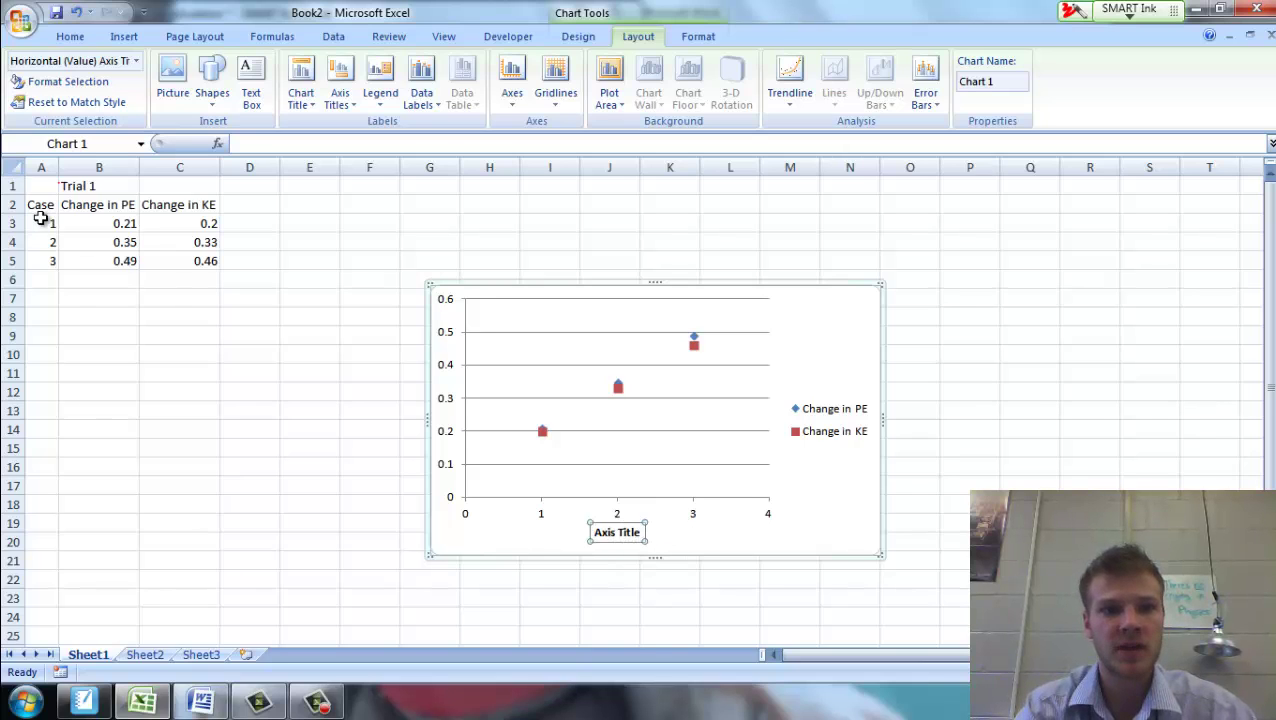
left_click(323, 143)
type("Case")
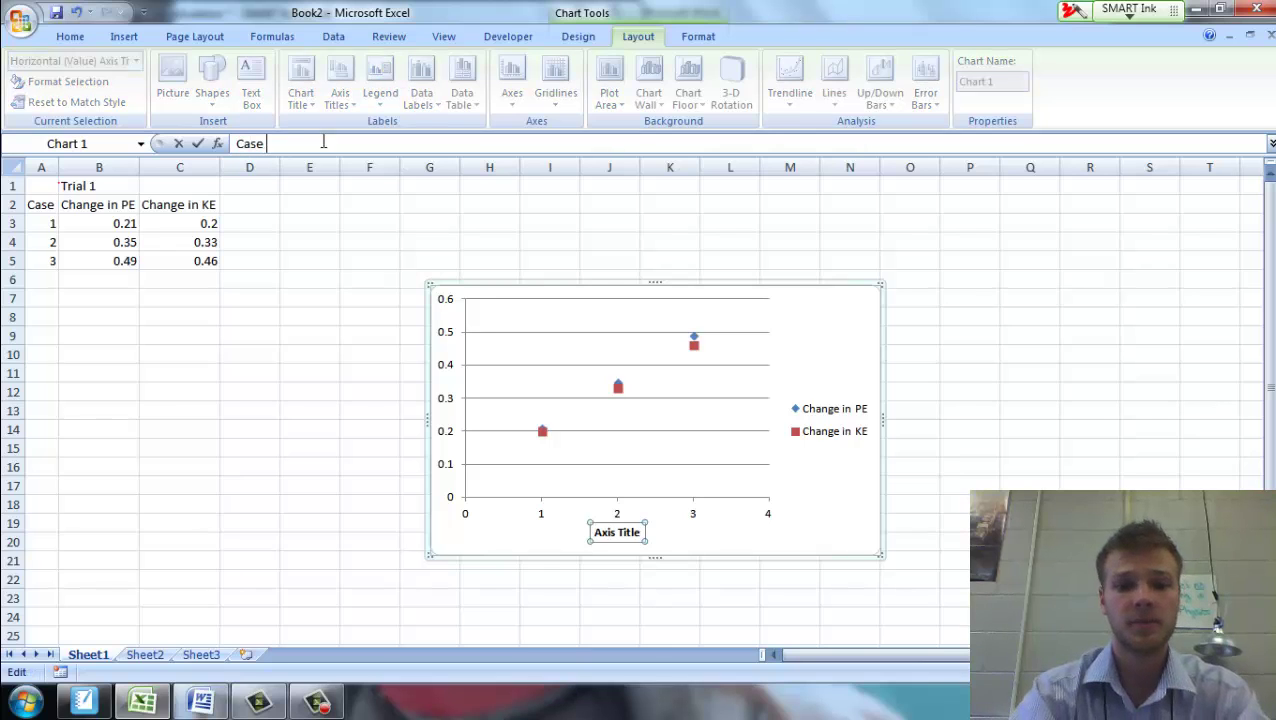
type(" #")
key("Return")
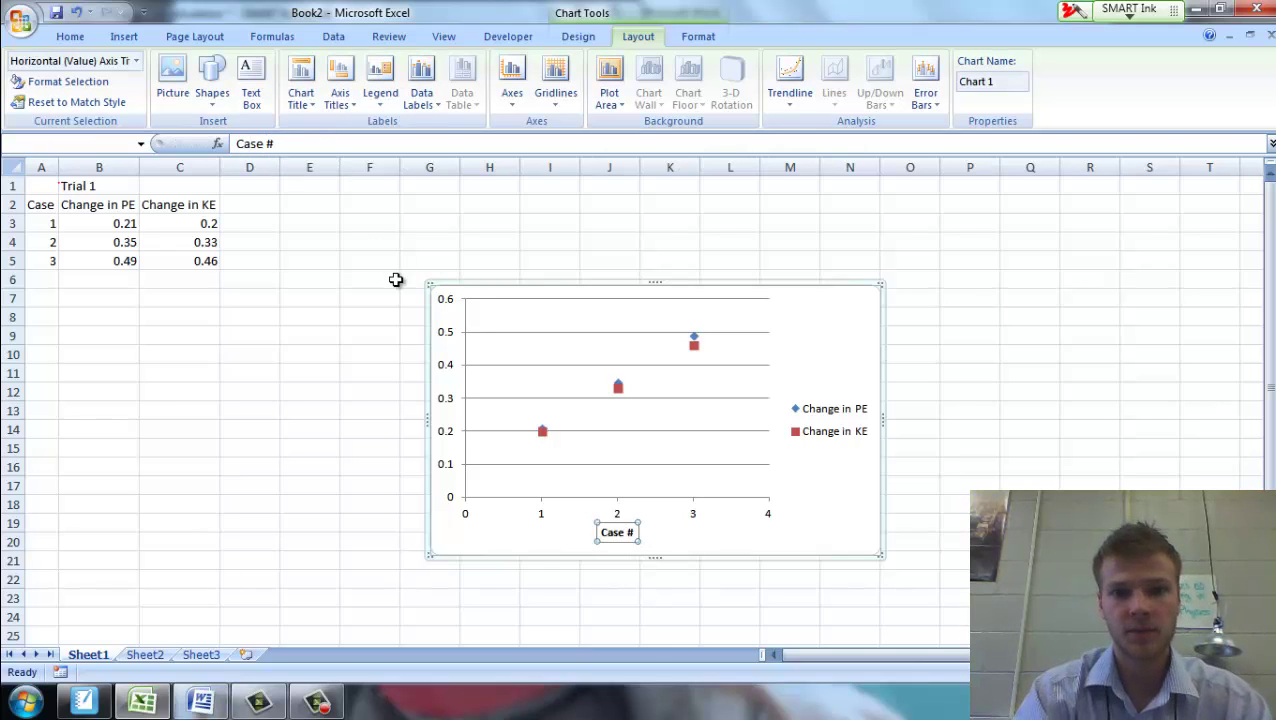
Step: Add a rotated title to the chart's primary vertical axis reading "Change in Energy (Joules)"
left_click(340, 100)
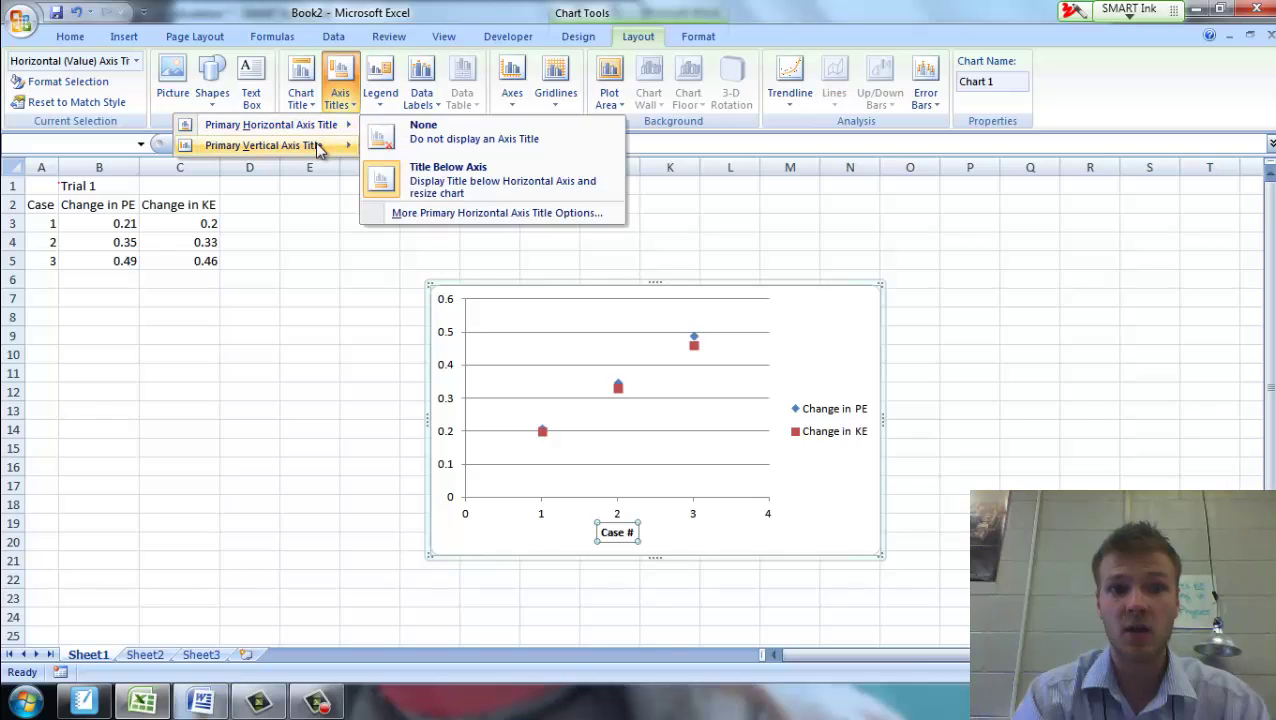
mouse_move(318, 147)
left_click(410, 172)
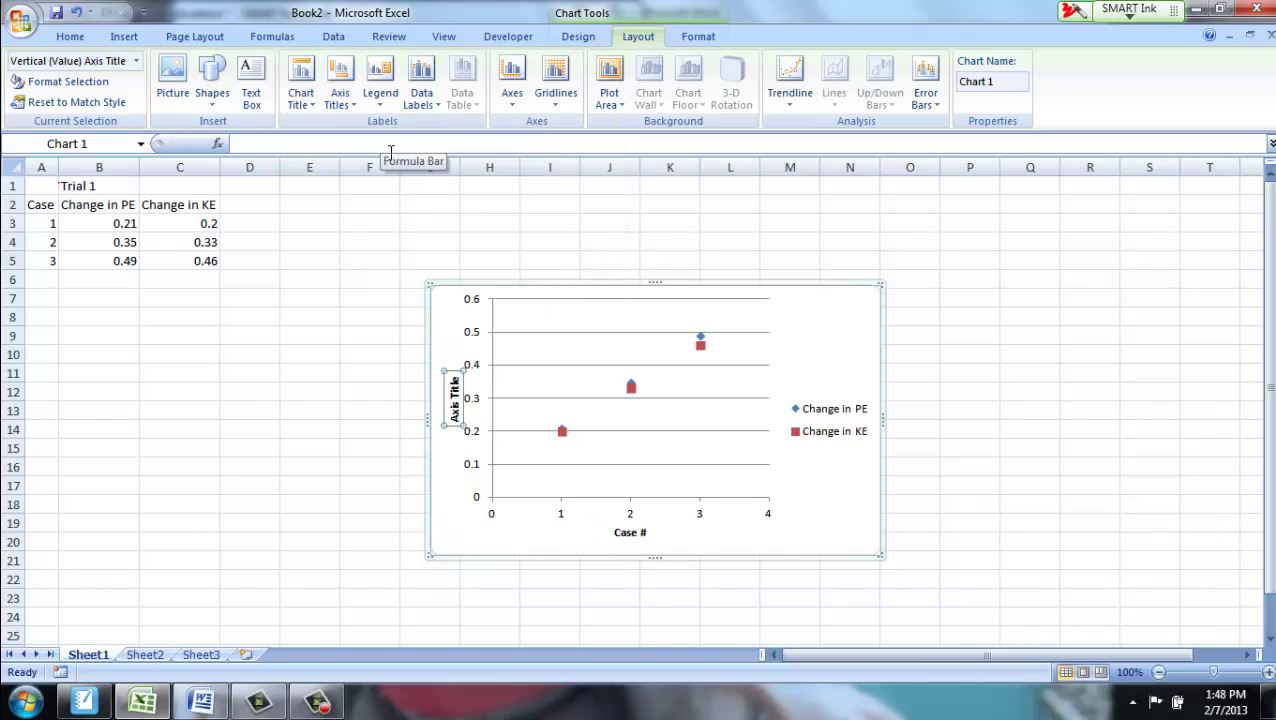
left_click(391, 151)
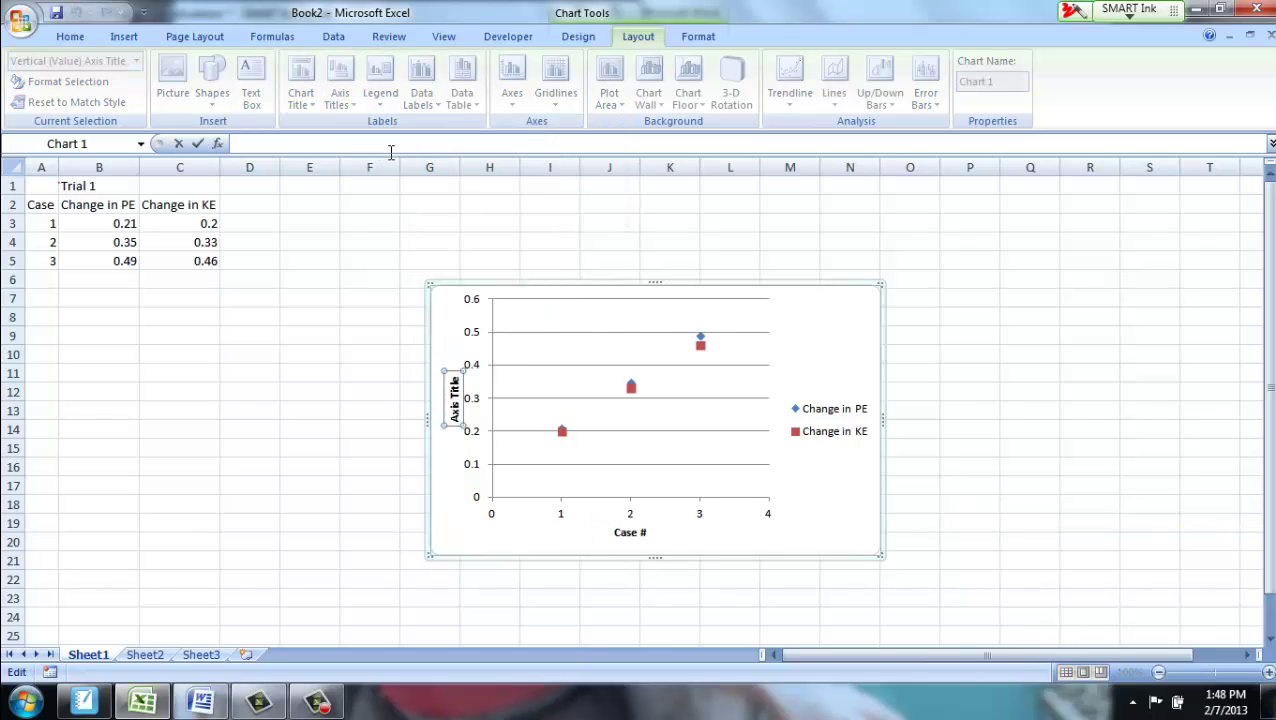
type("Change in Energy (Joules")
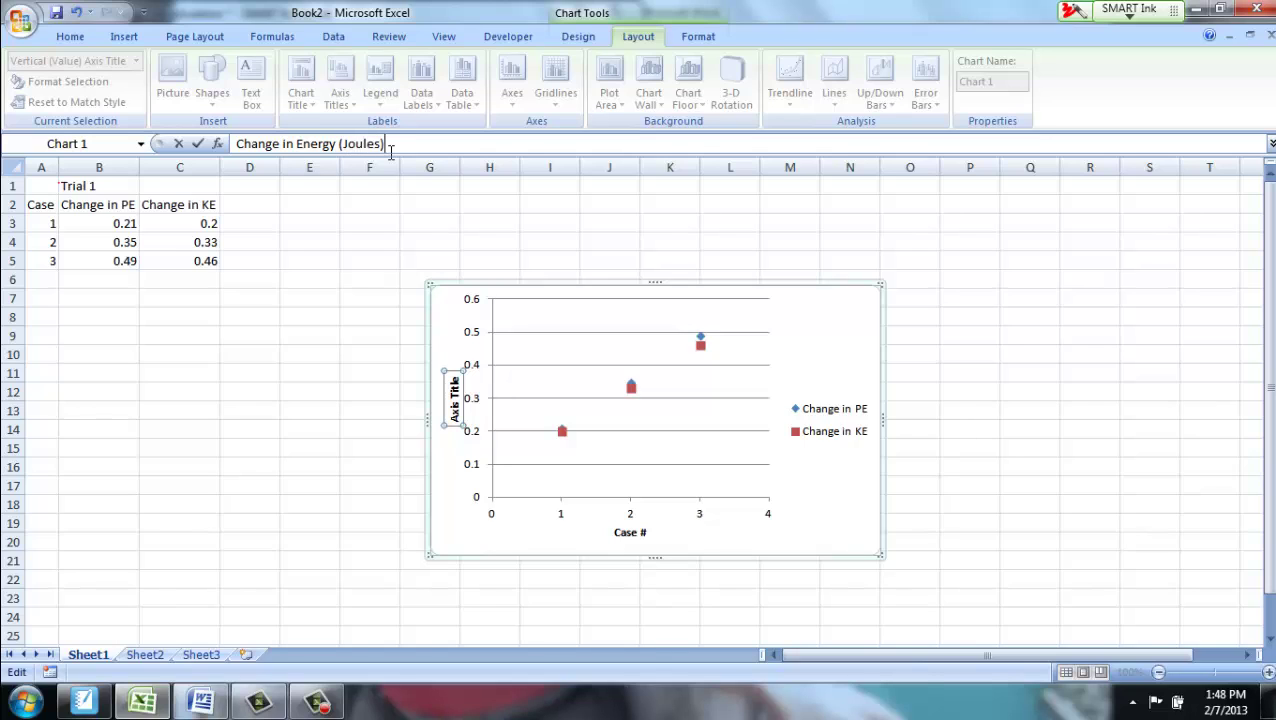
key("Return")
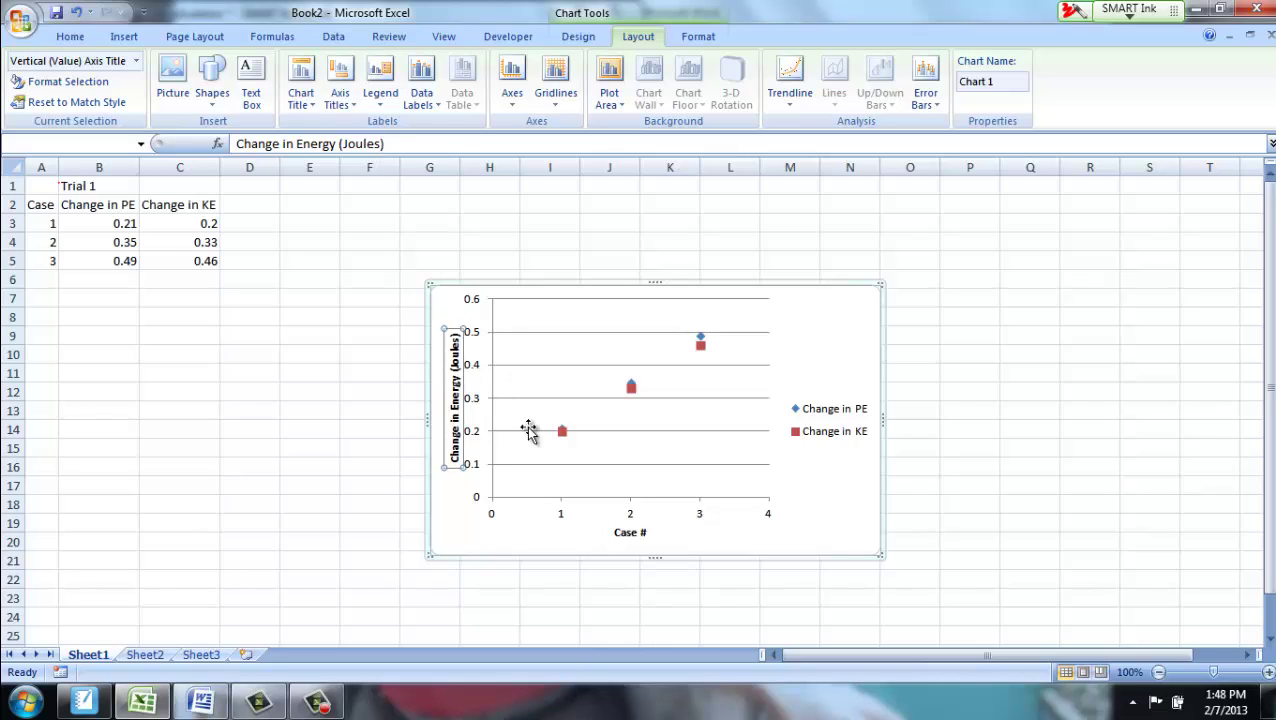
left_click(512, 537)
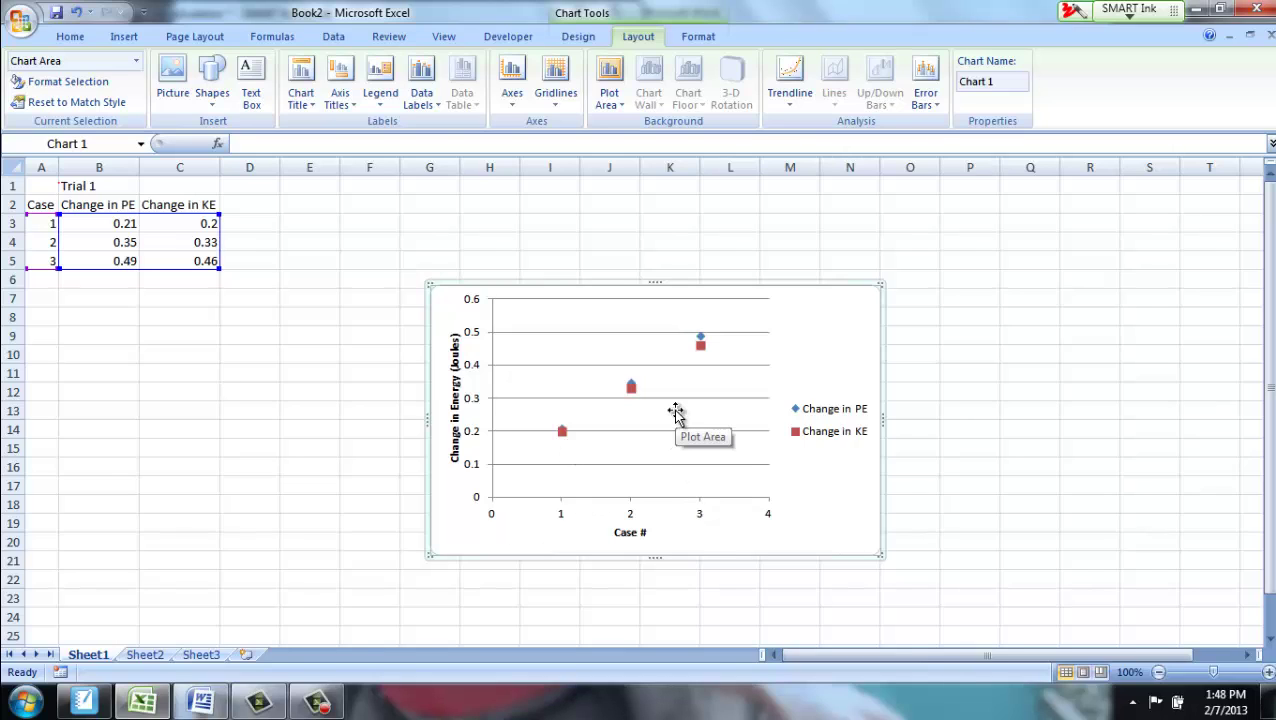
Step: Remove the chart's primary horizontal gridlines and check the primary vertical gridlines options
left_click(555, 95)
mouse_move(531, 135)
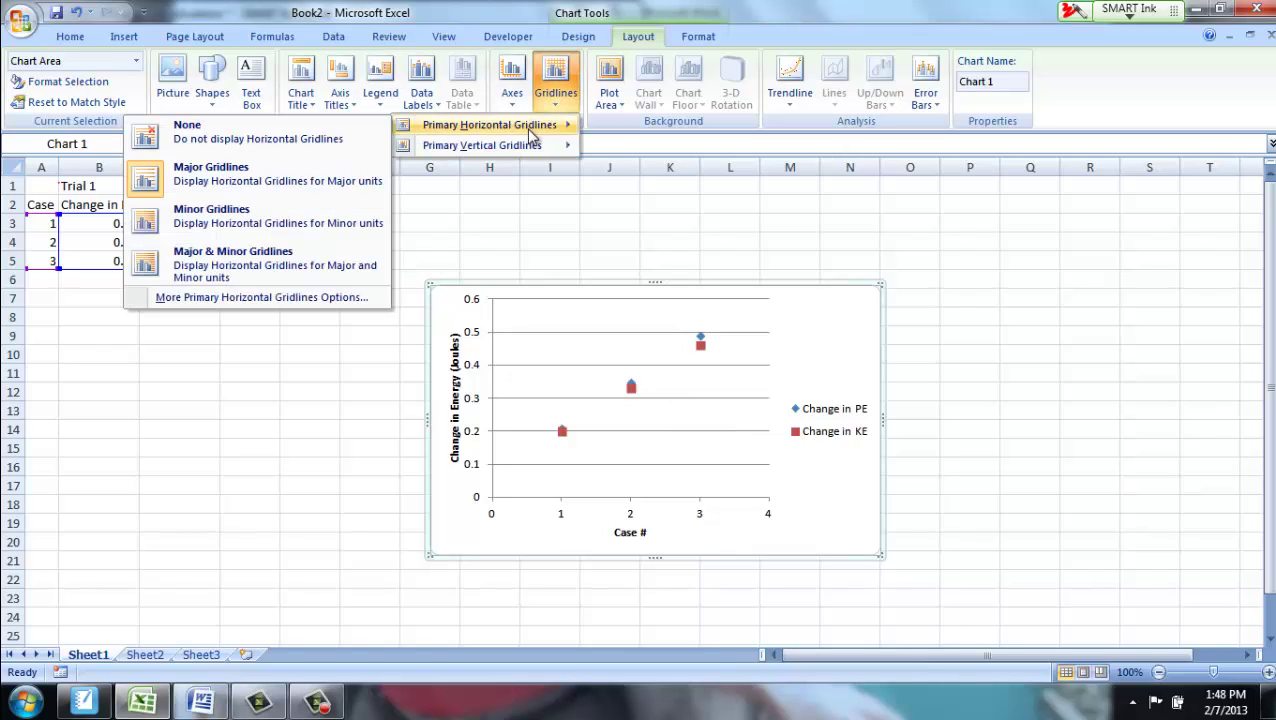
left_click(555, 90)
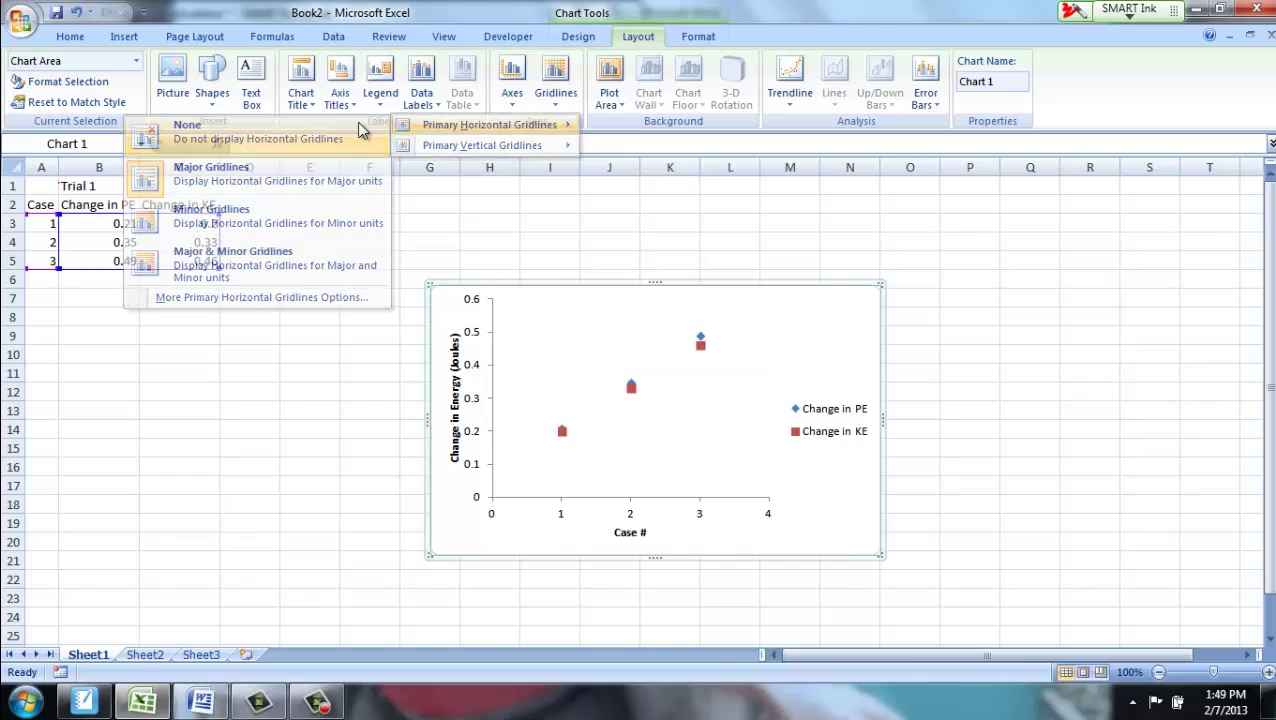
left_click(555, 92)
mouse_move(520, 147)
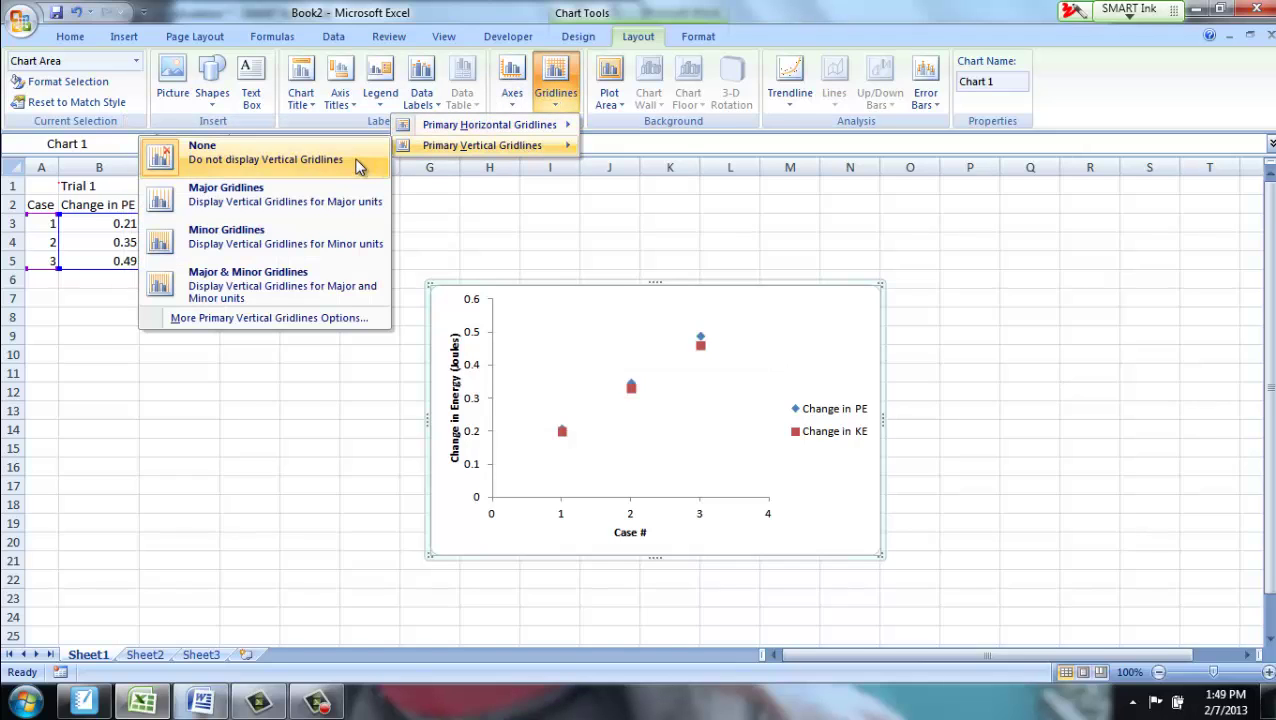
left_click(726, 456)
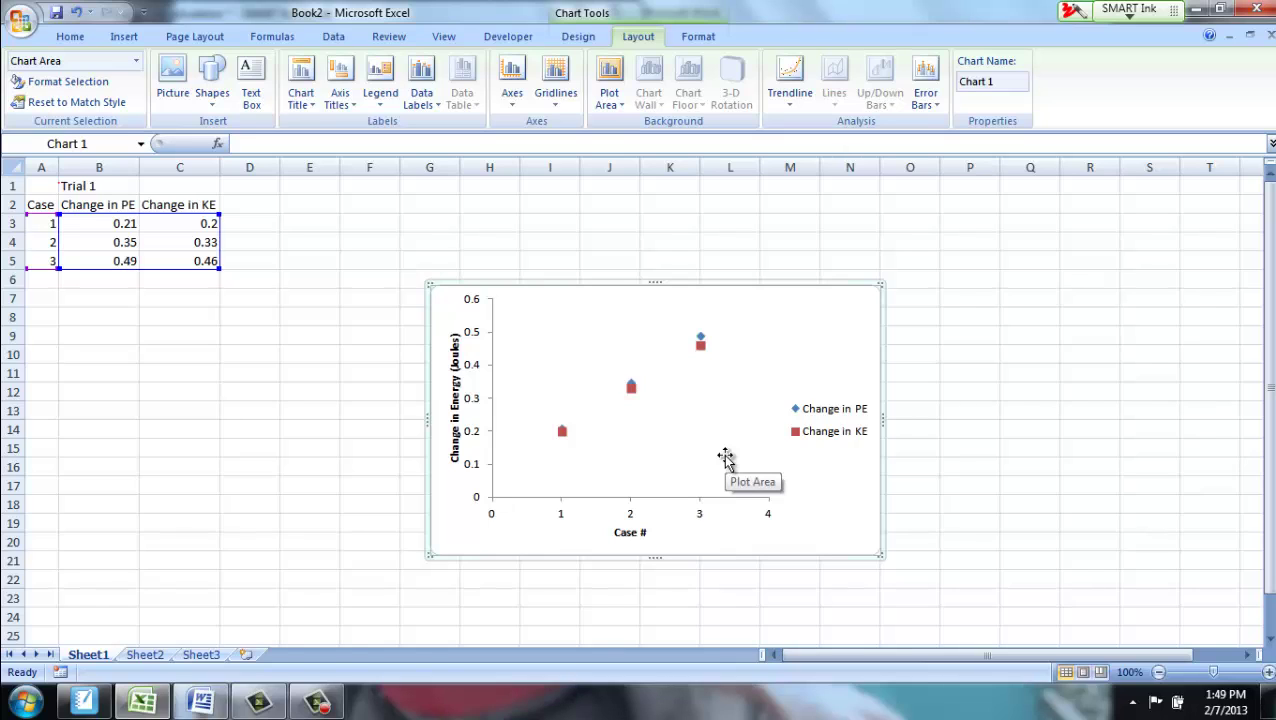
left_click(652, 463)
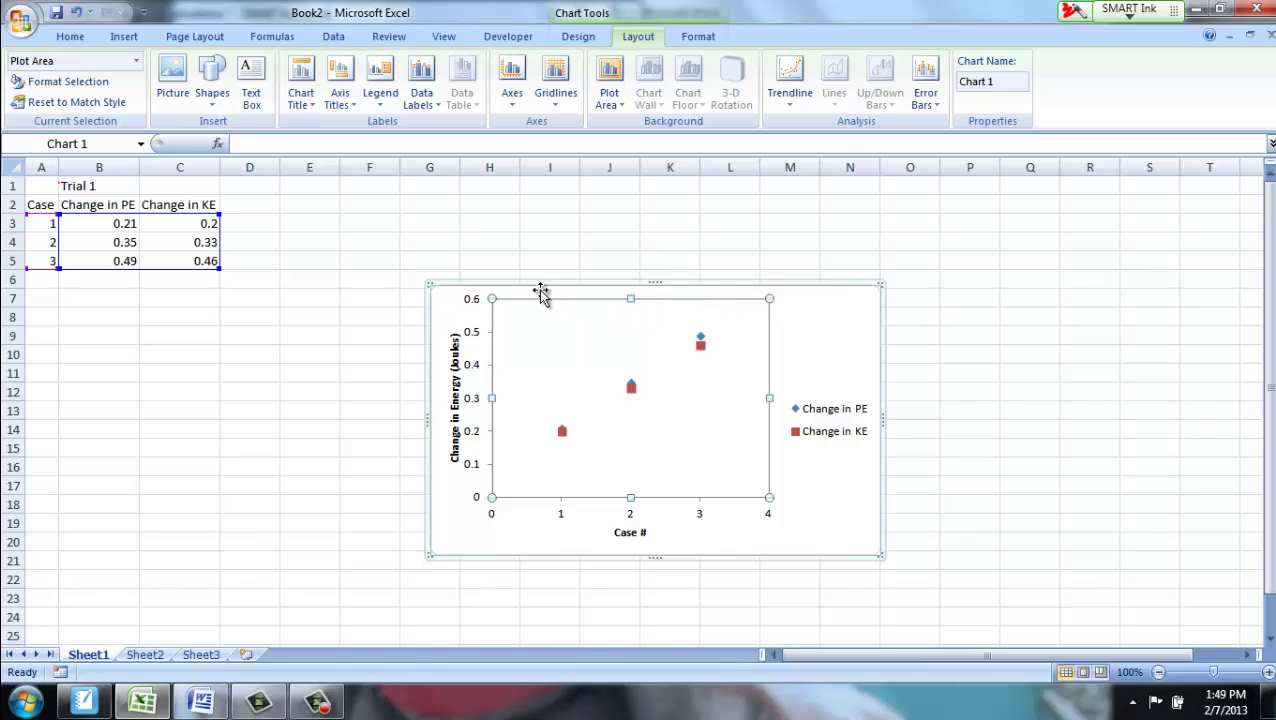
Step: Give the chart's plot area a solid border line
right_click(713, 432)
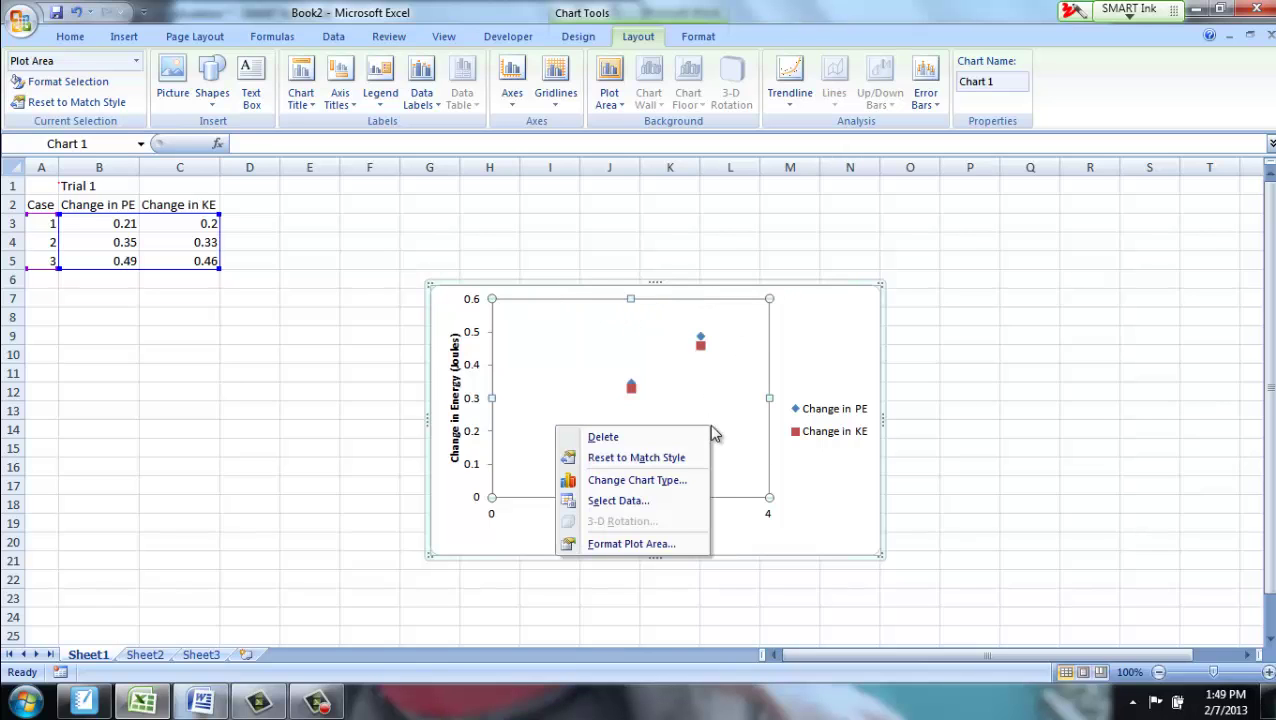
left_click(676, 543)
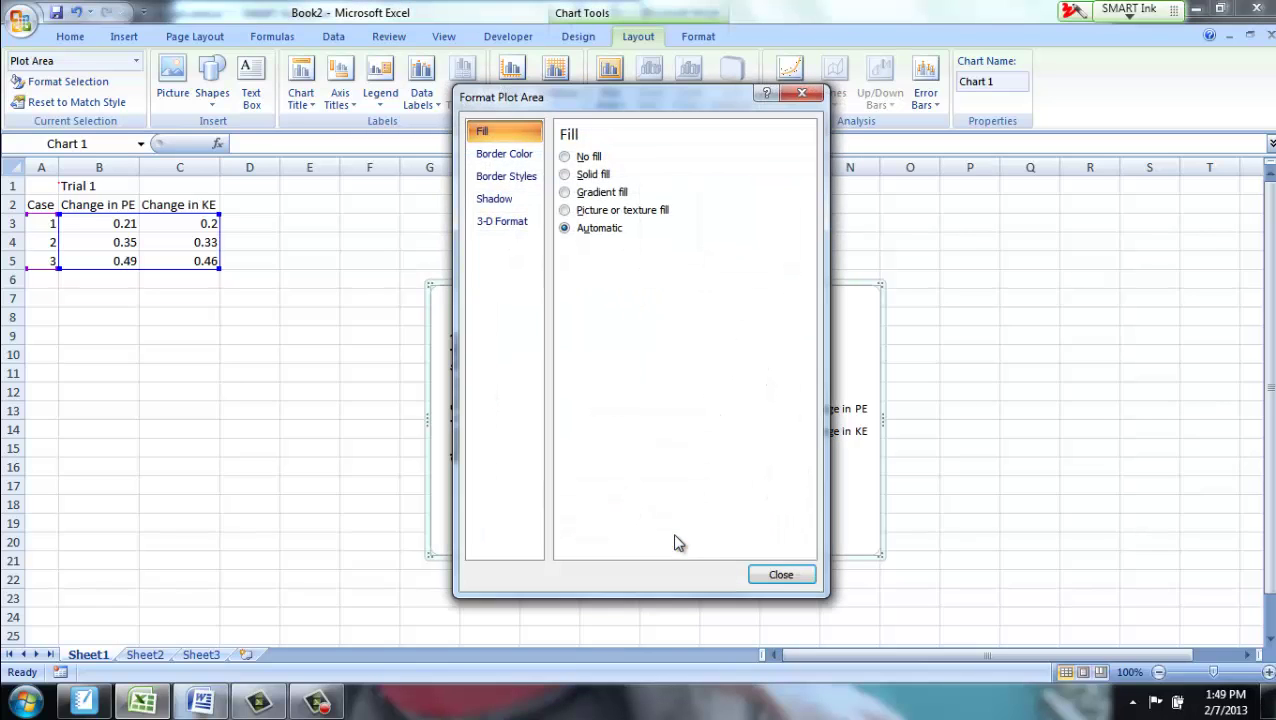
left_click(504, 154)
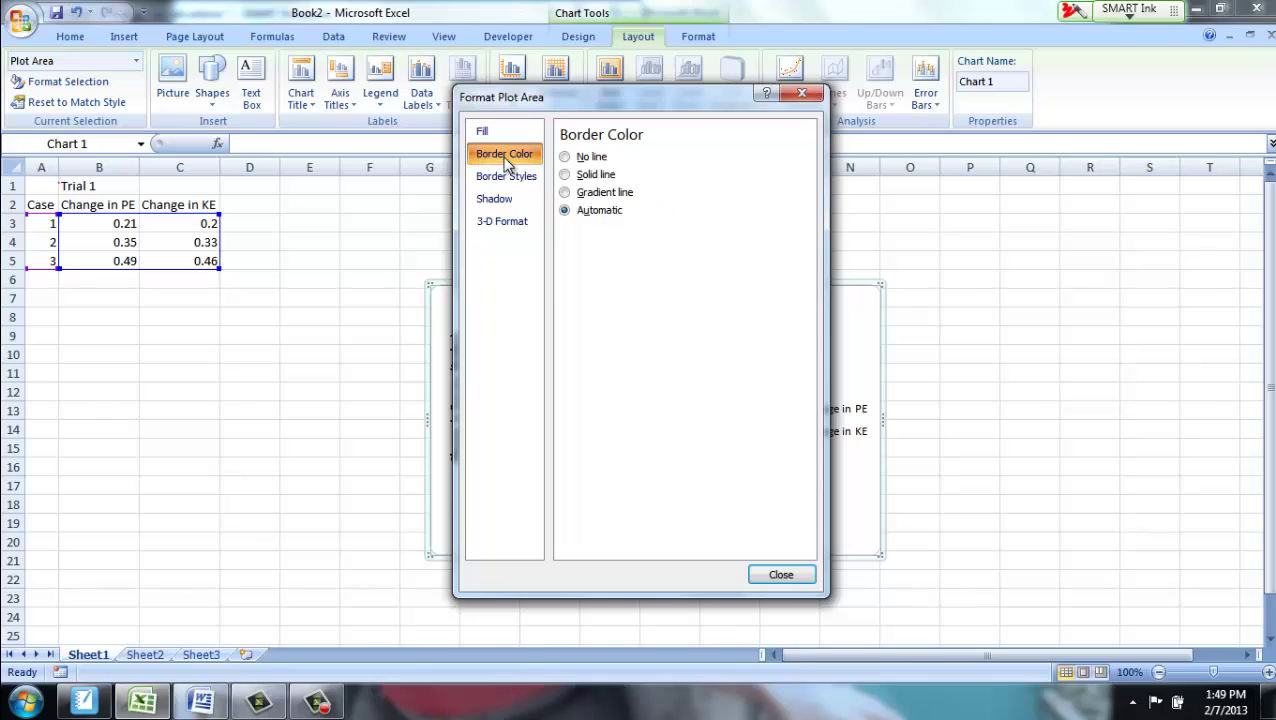
left_click(565, 175)
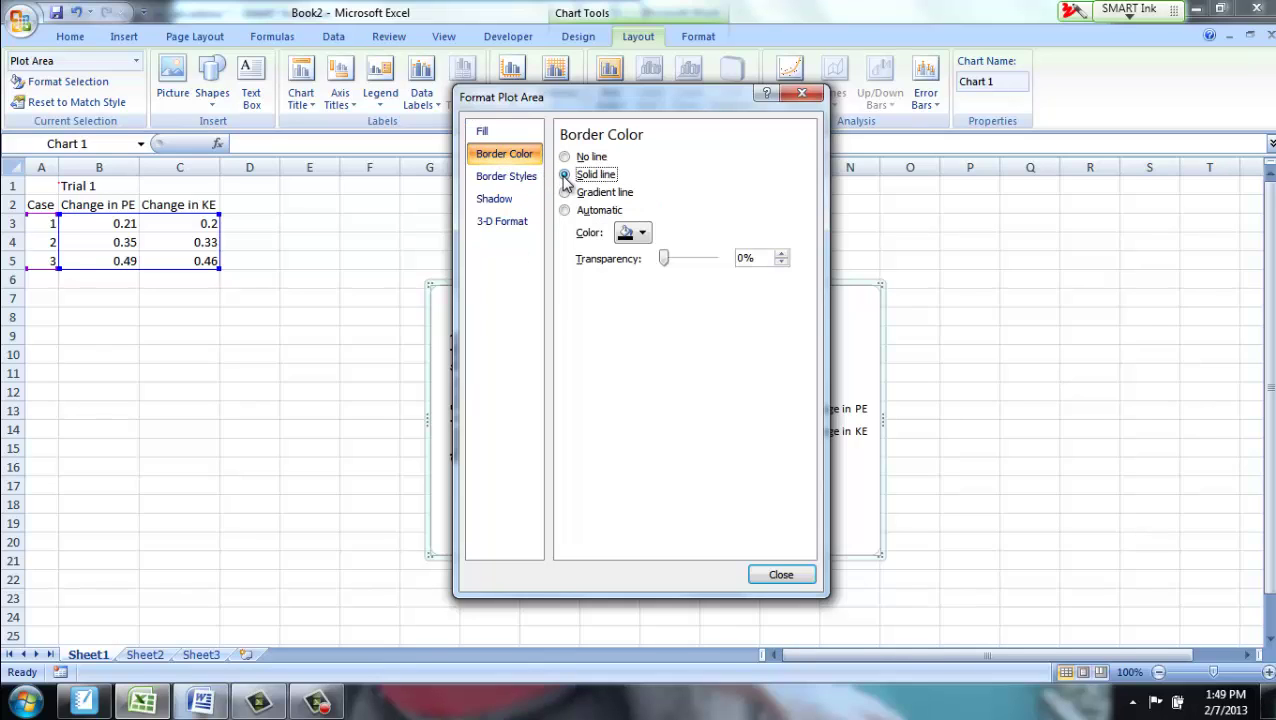
left_click(790, 574)
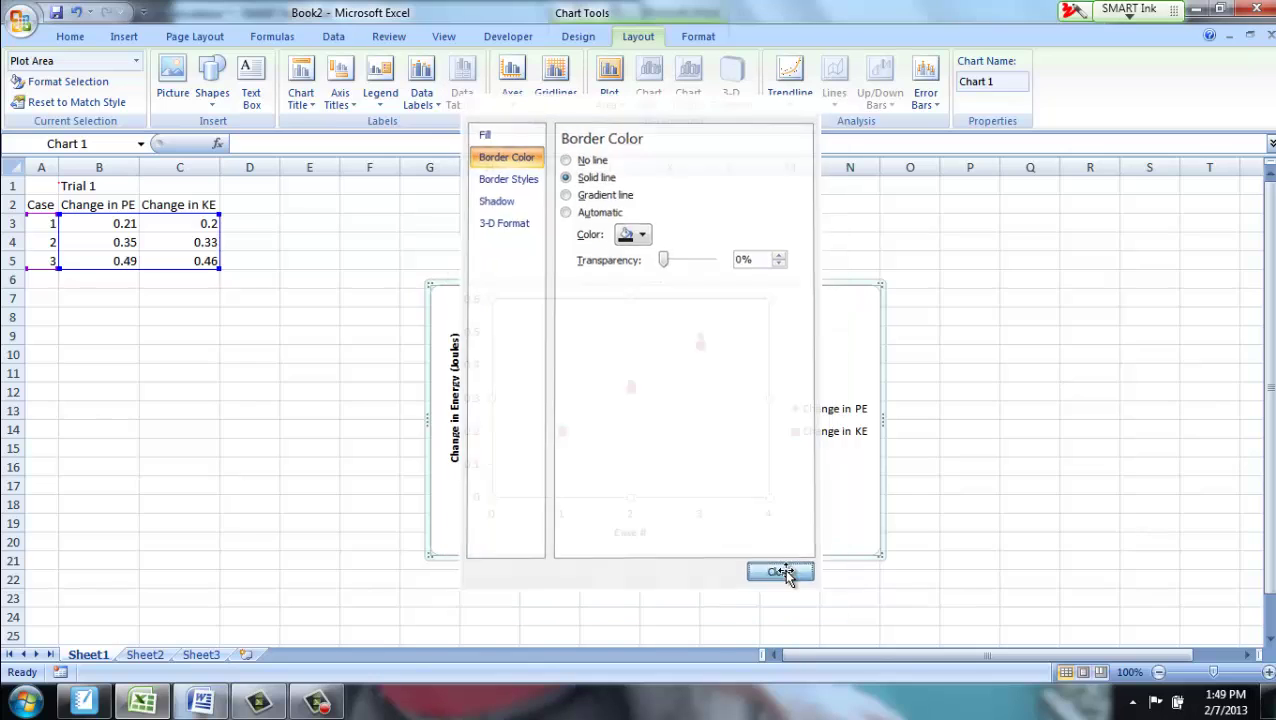
Step: Set the colour of the plot area's solid border to black
right_click(695, 440)
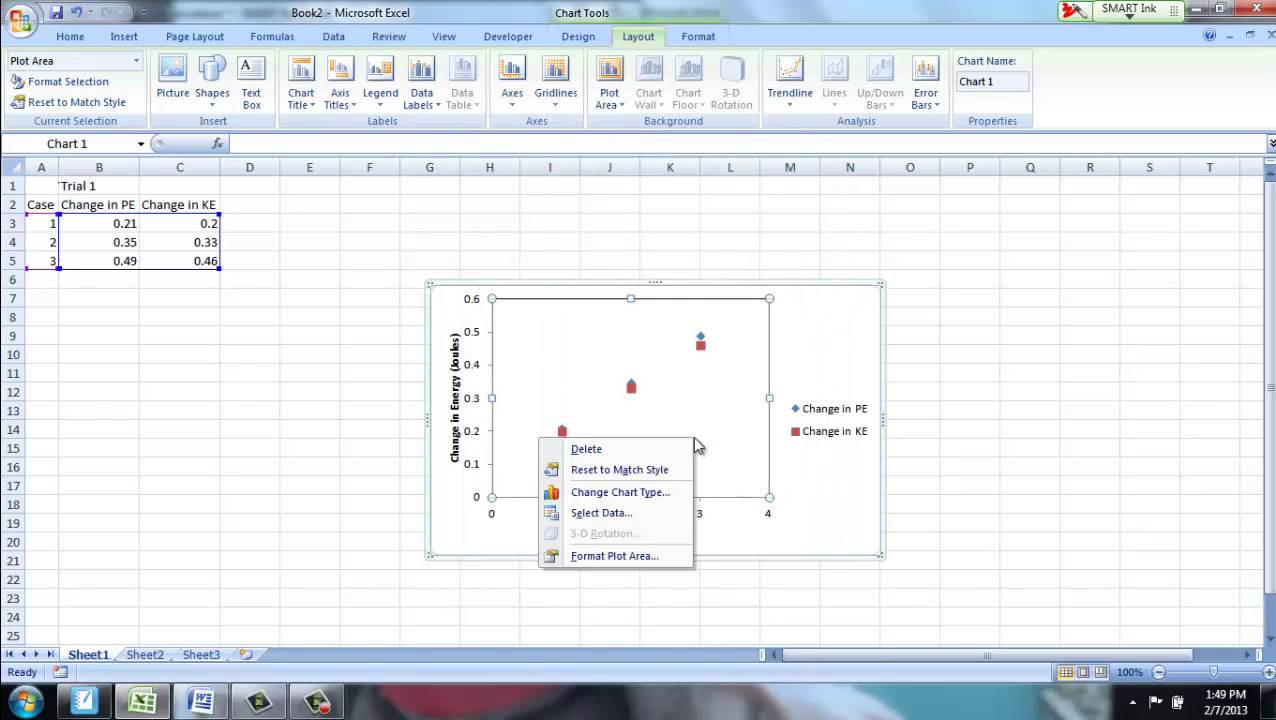
left_click(657, 564)
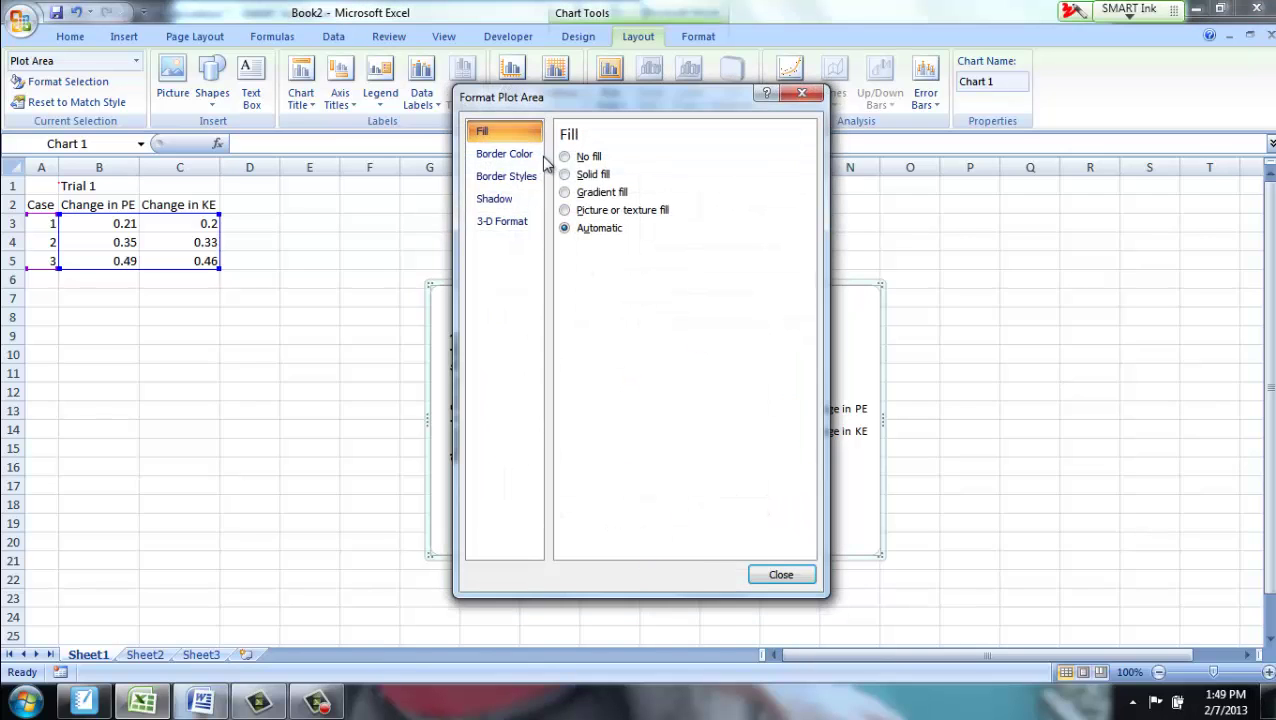
left_click(508, 154)
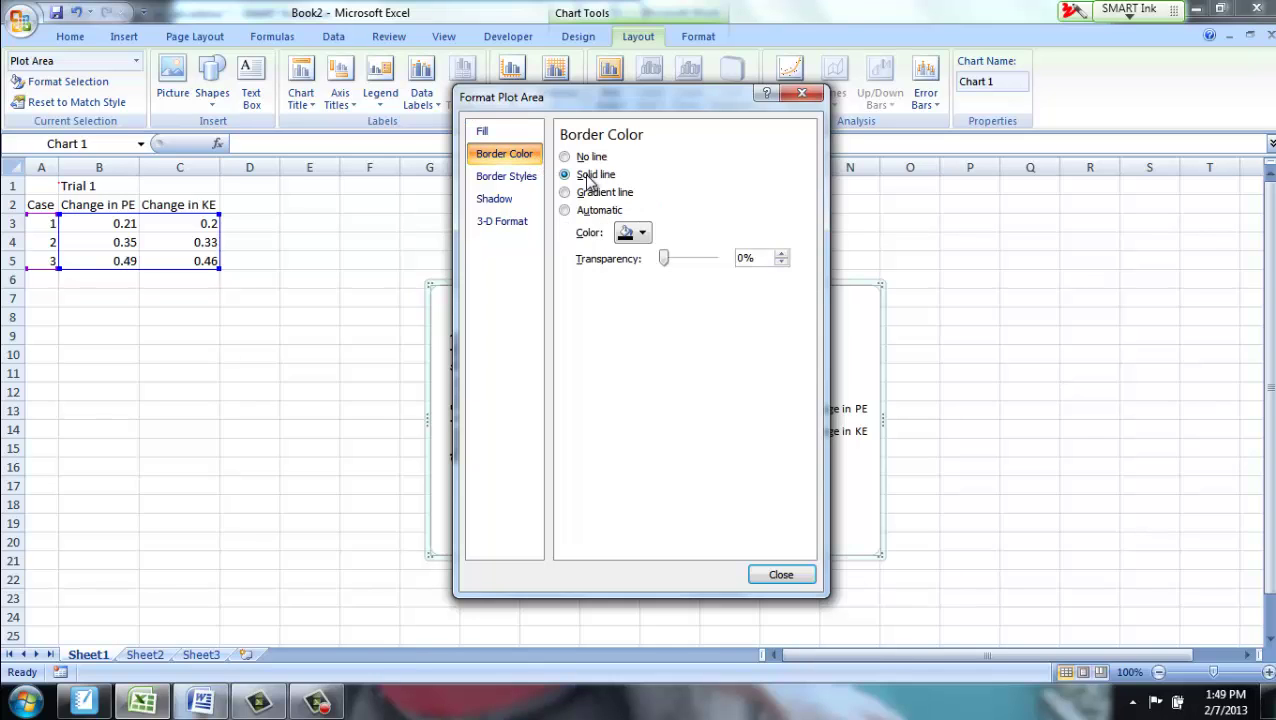
left_click(629, 234)
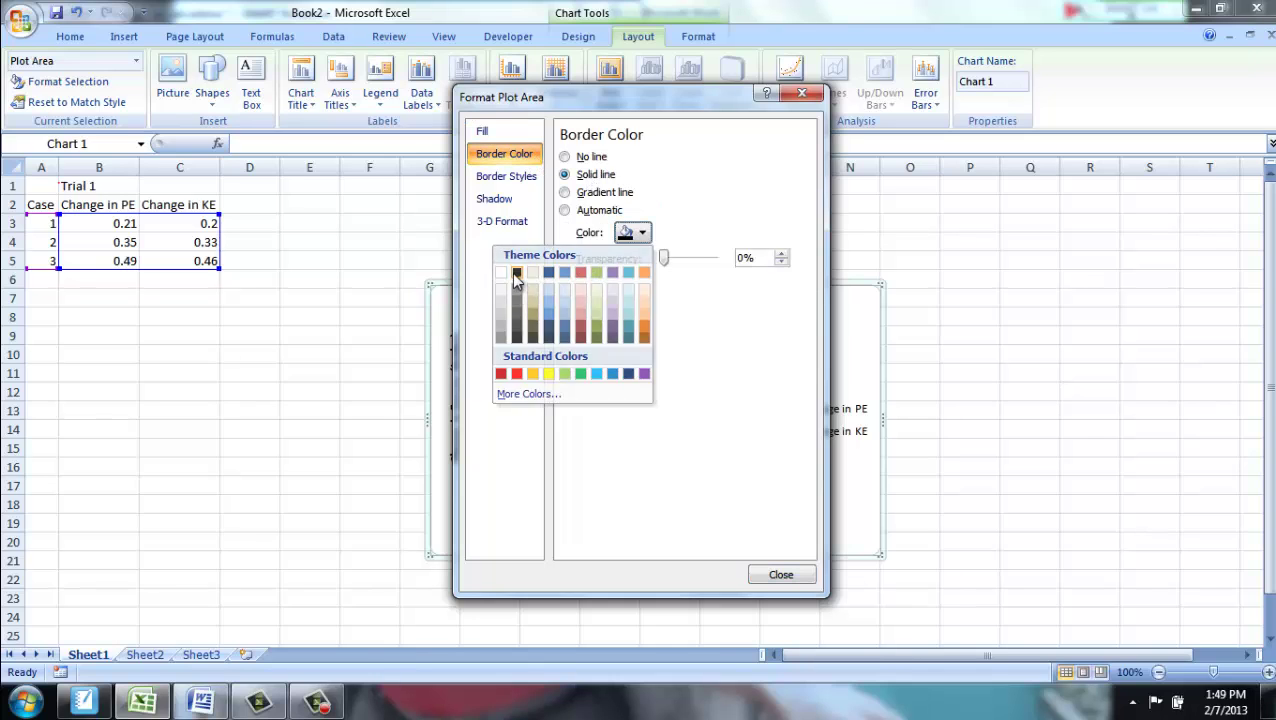
left_click(518, 285)
left_click(780, 574)
left_click(826, 521)
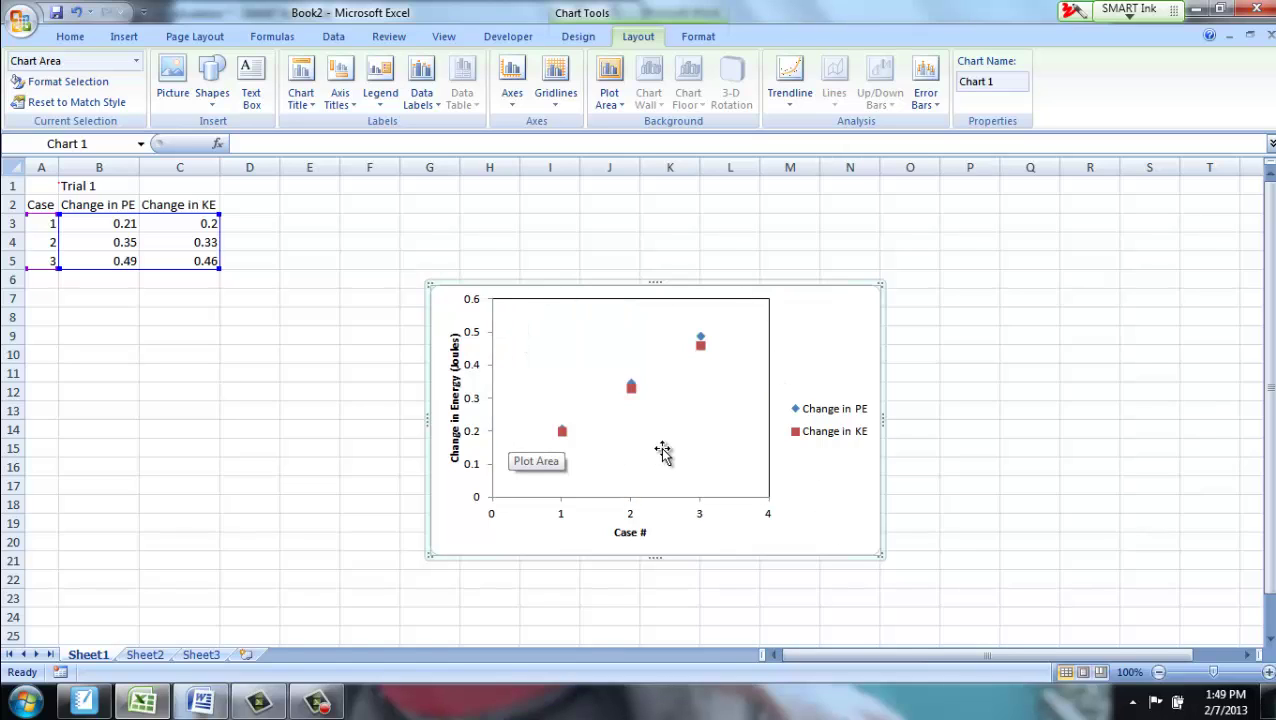
left_click(820, 437)
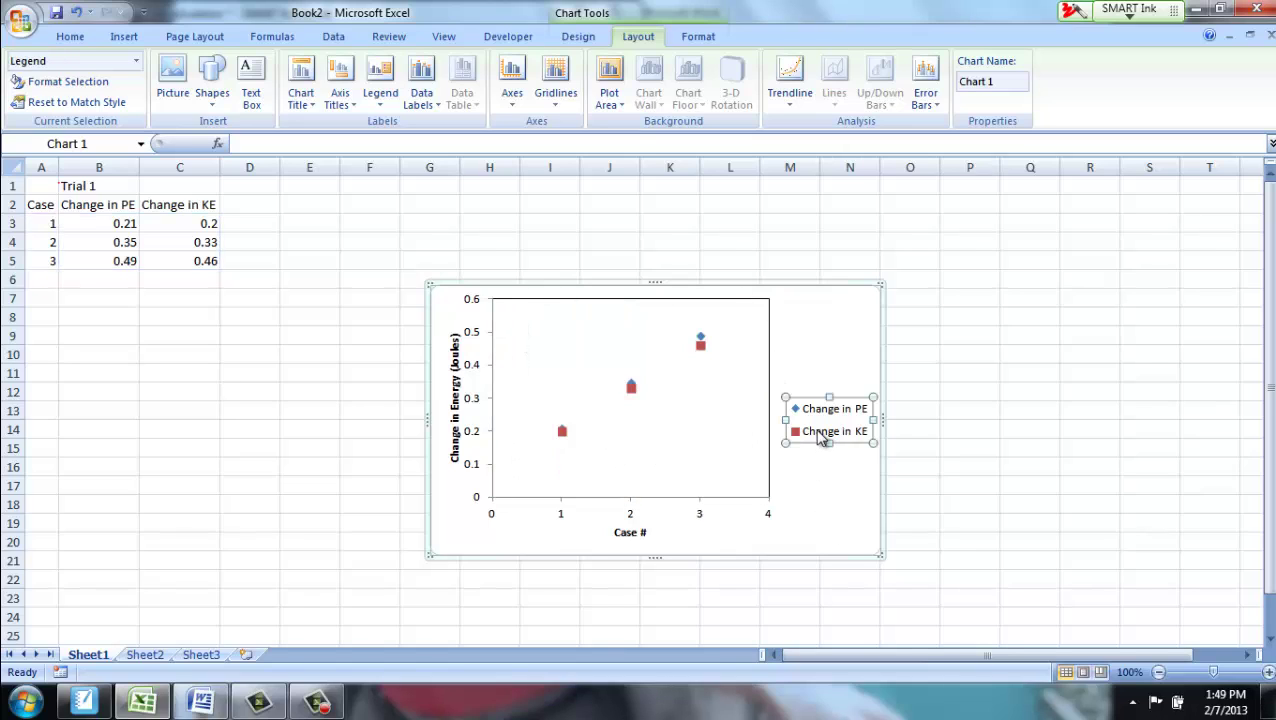
right_click(820, 437)
left_click(865, 497)
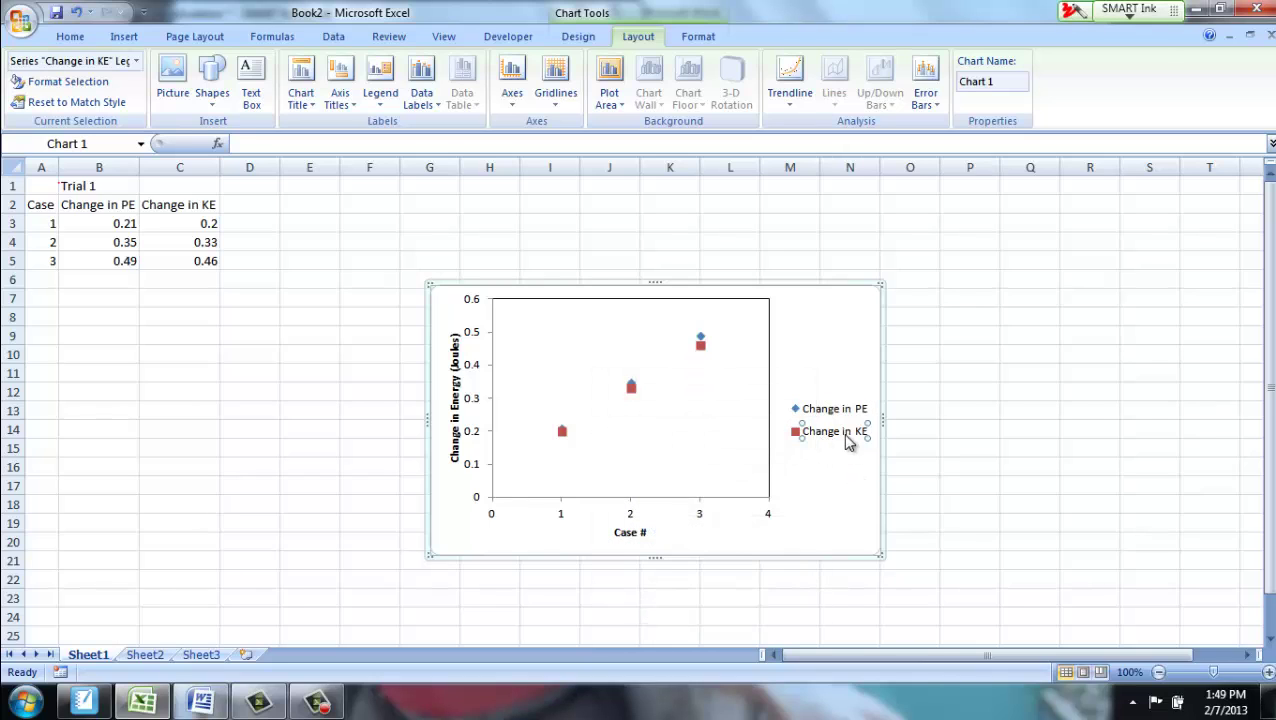
left_click(840, 475)
left_click(830, 424)
left_click(832, 430)
left_click(805, 470)
Step: Give the whole chart legend a solid border line, keeping the default line colour
left_click(805, 425)
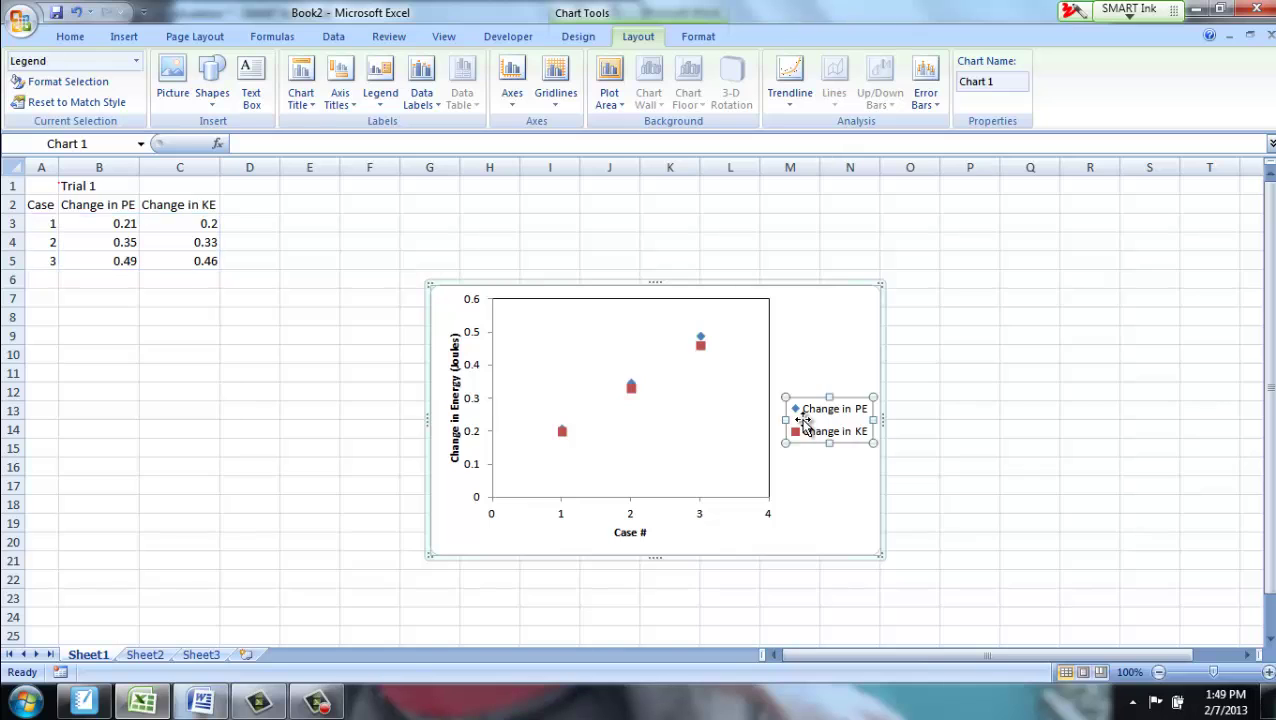
right_click(805, 428)
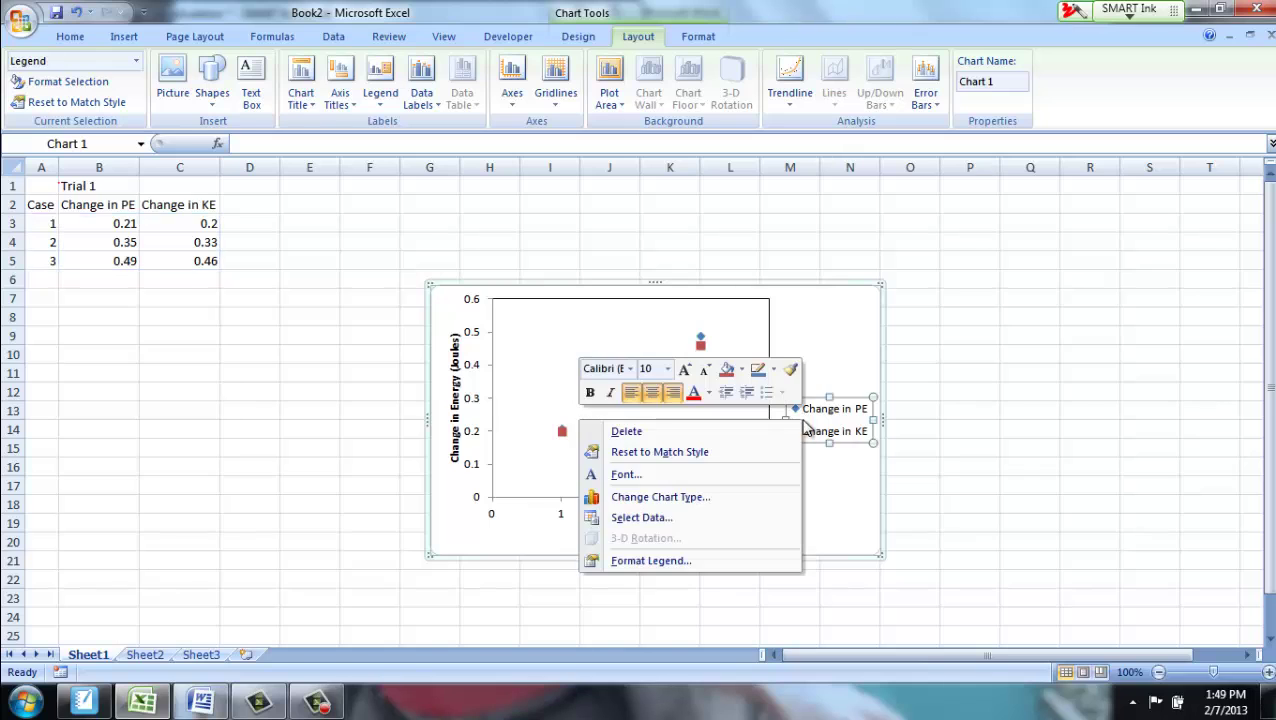
left_click(750, 563)
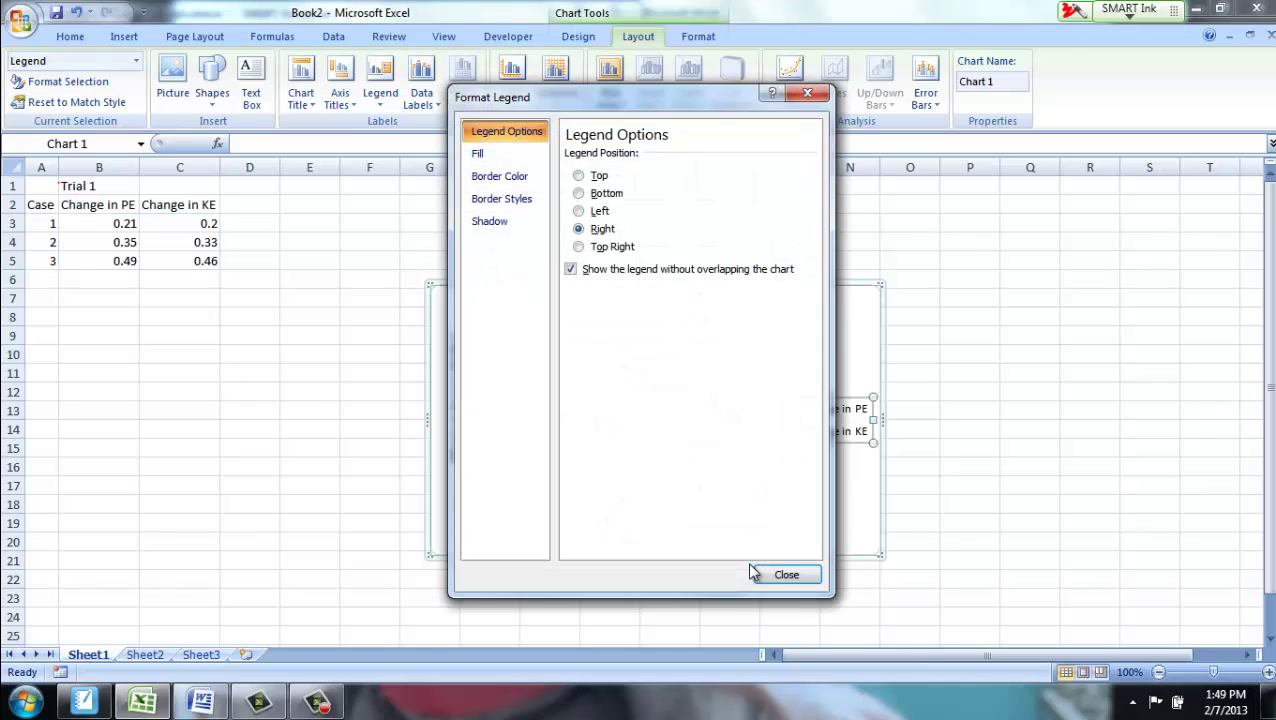
left_click(505, 177)
left_click(570, 174)
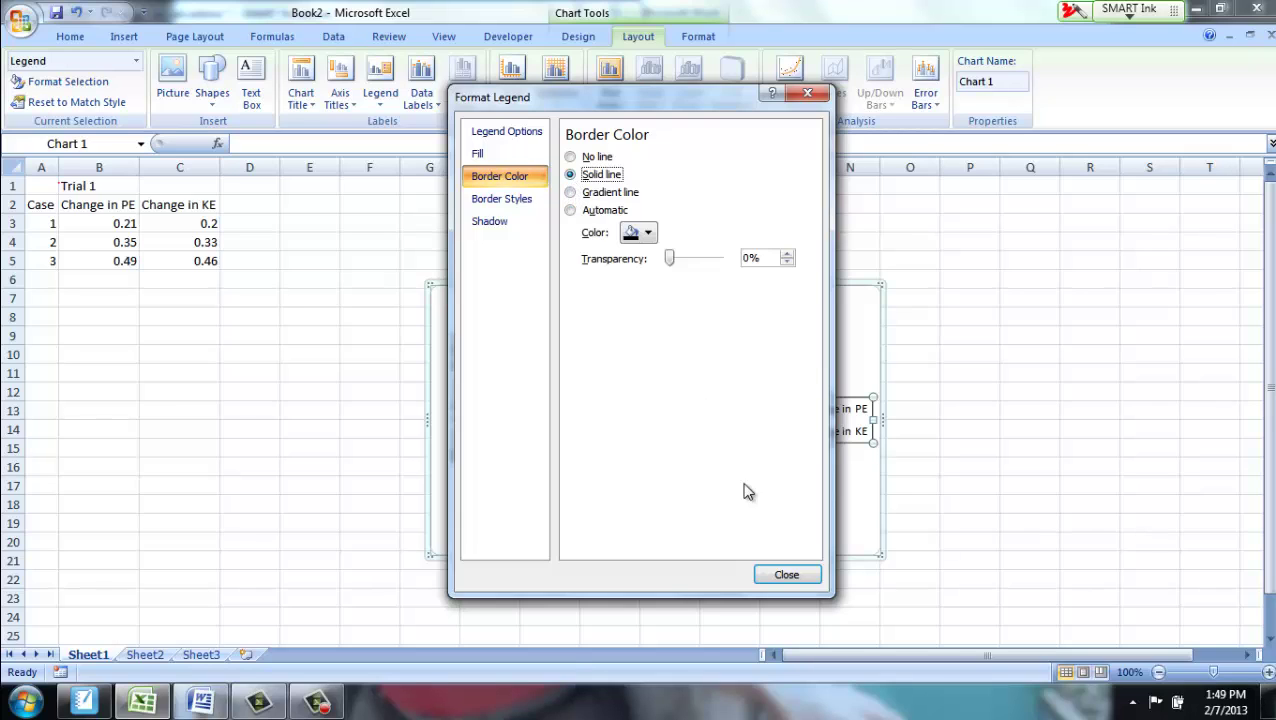
left_click(634, 232)
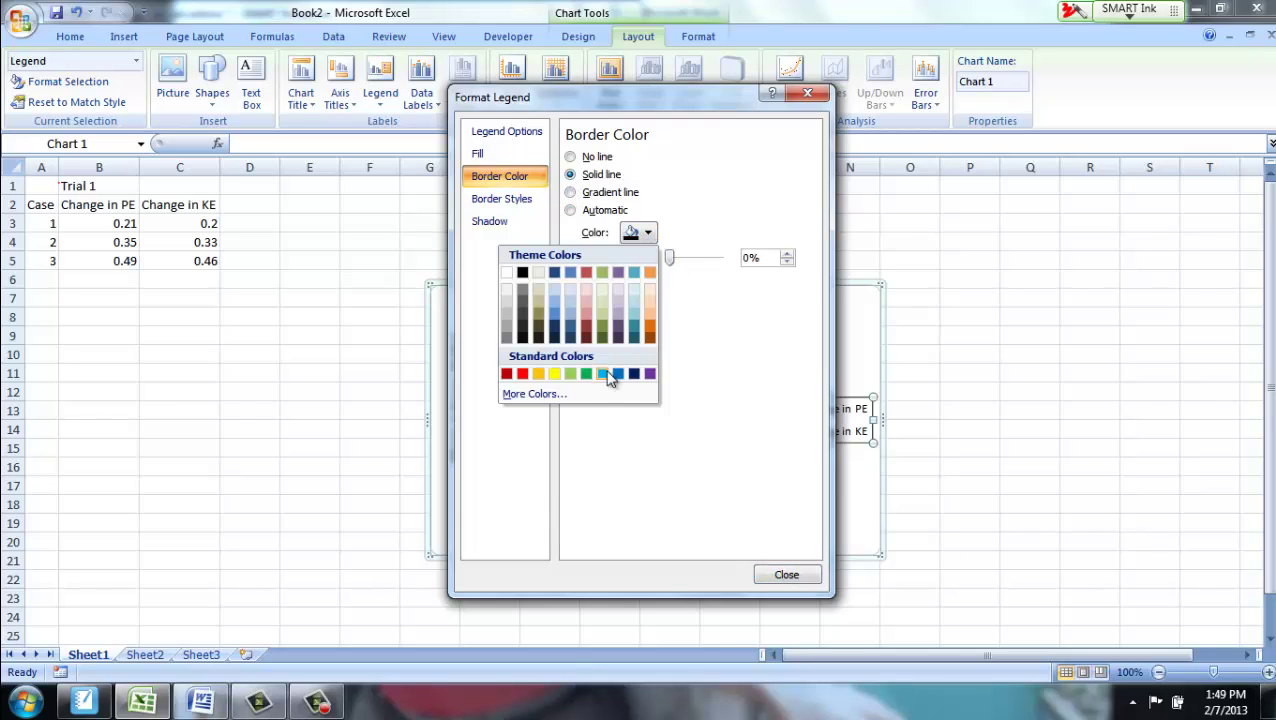
left_click(778, 578)
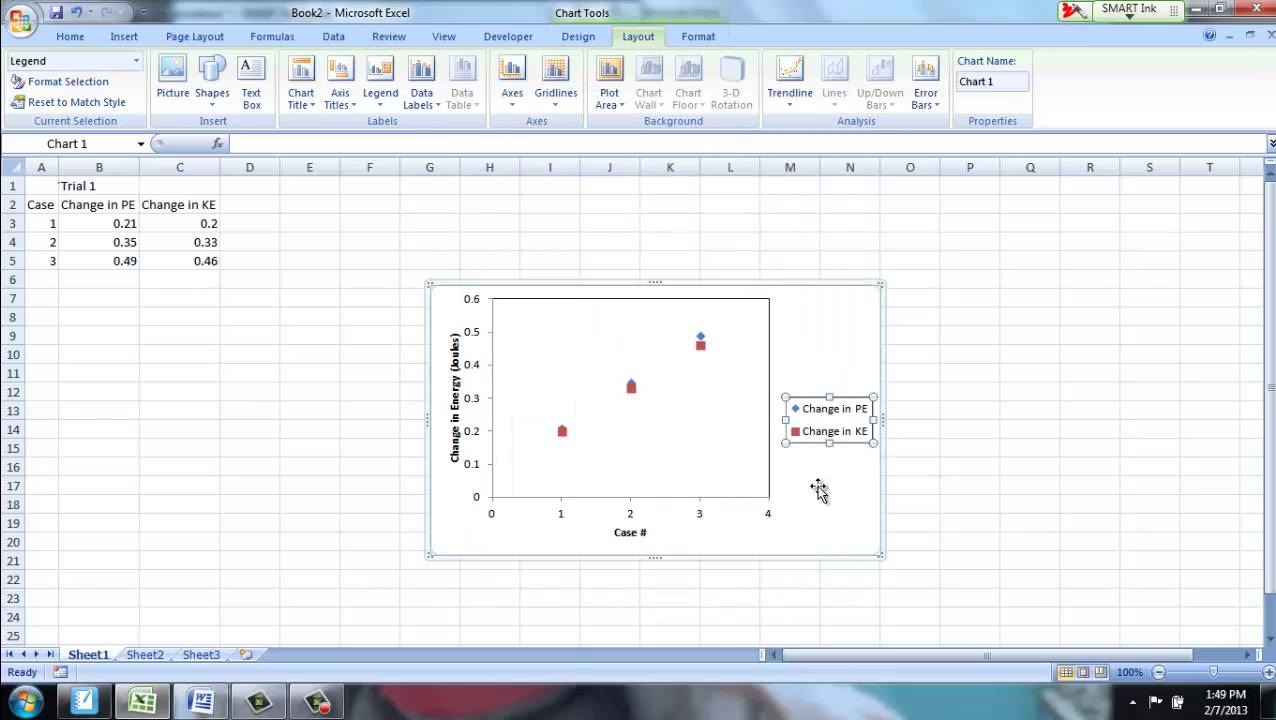
left_click(817, 490)
Step: Move the legend into the plot area's lower-right corner and widen the plot area to nearly fill the chart's width
left_click_drag(846, 440, 705, 481)
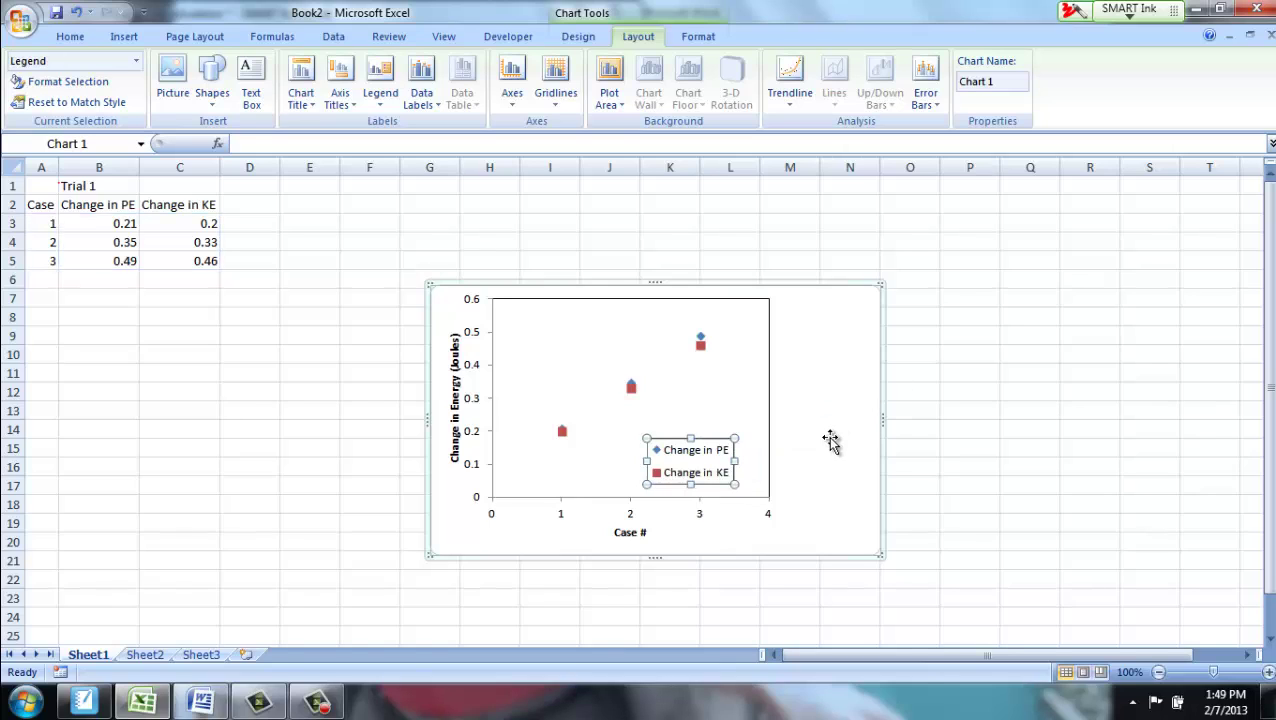
left_click(770, 409)
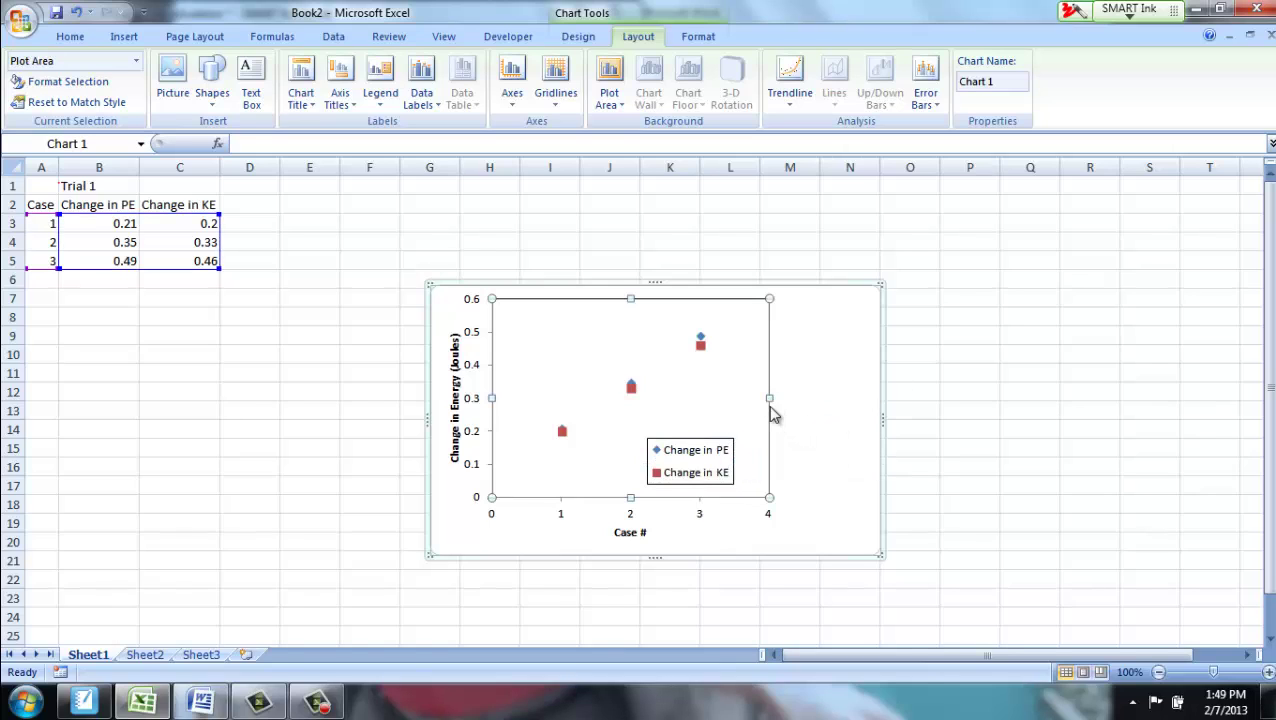
left_click_drag(777, 400, 856, 401)
left_click_drag(718, 467, 800, 459)
left_click(749, 554)
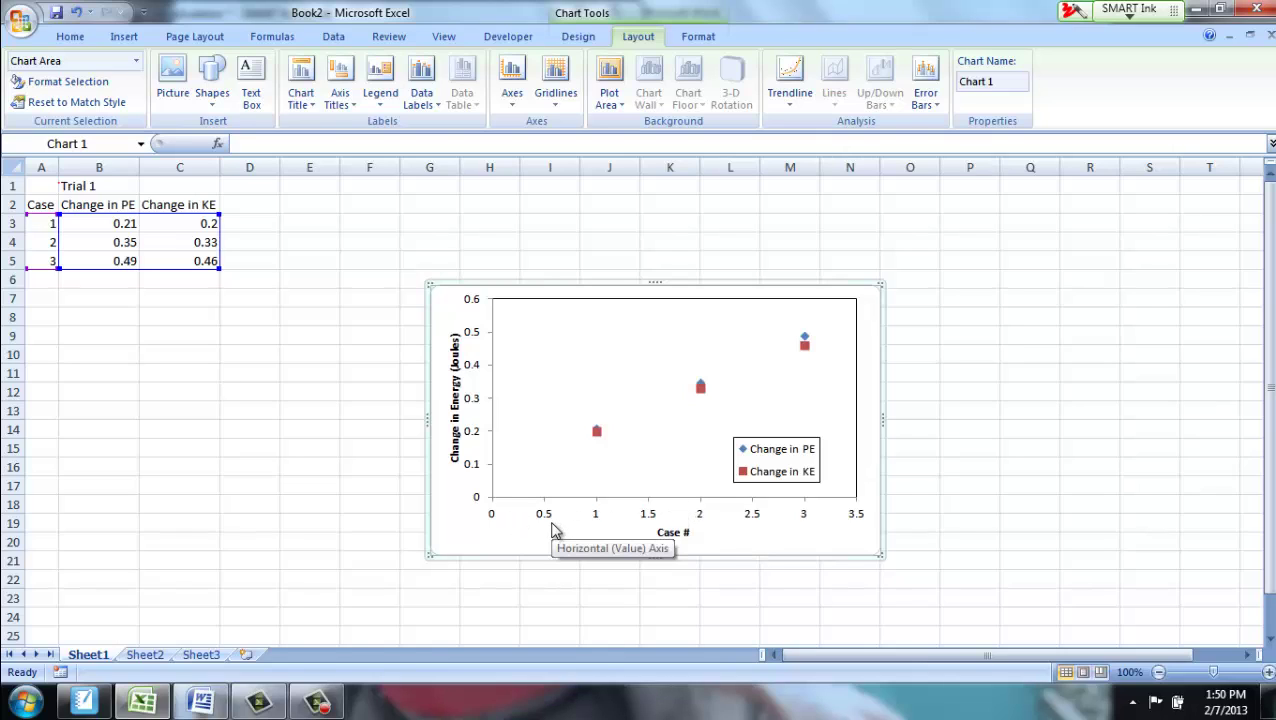
Step: Fix the horizontal axis scale at minimum 0.0, maximum 3.5 and major unit 1.0
left_click(549, 523)
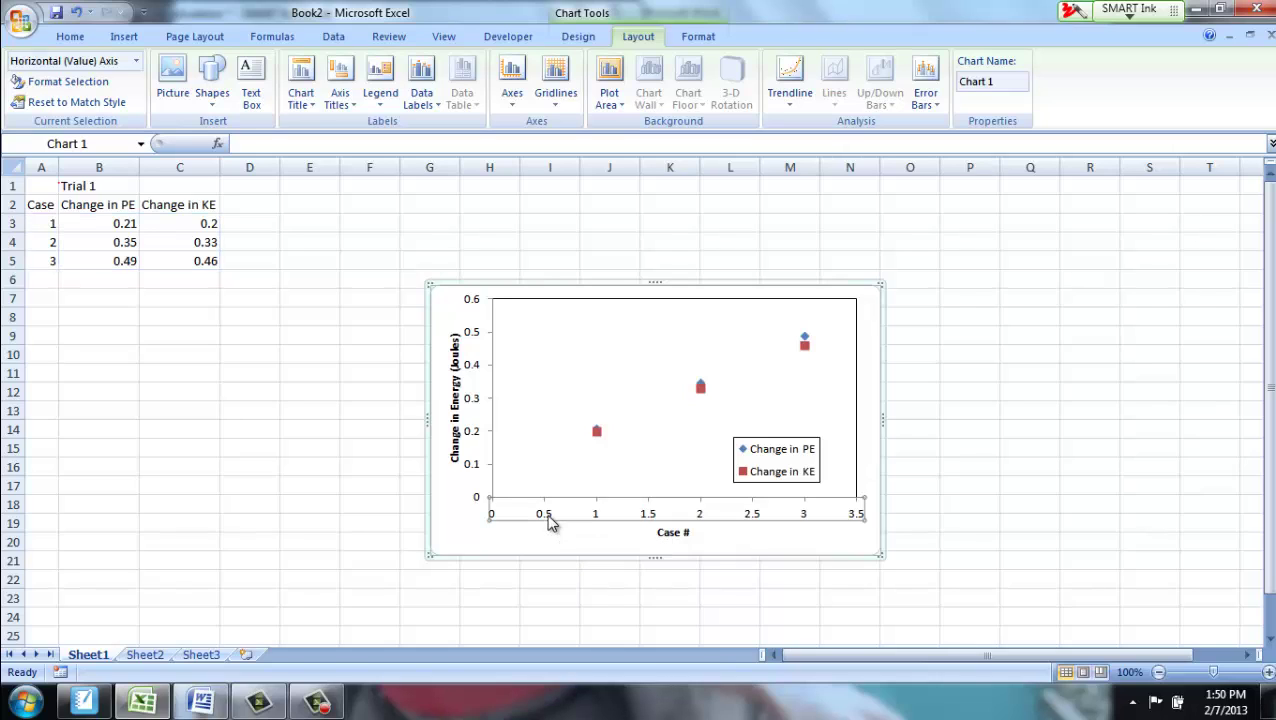
right_click(549, 523)
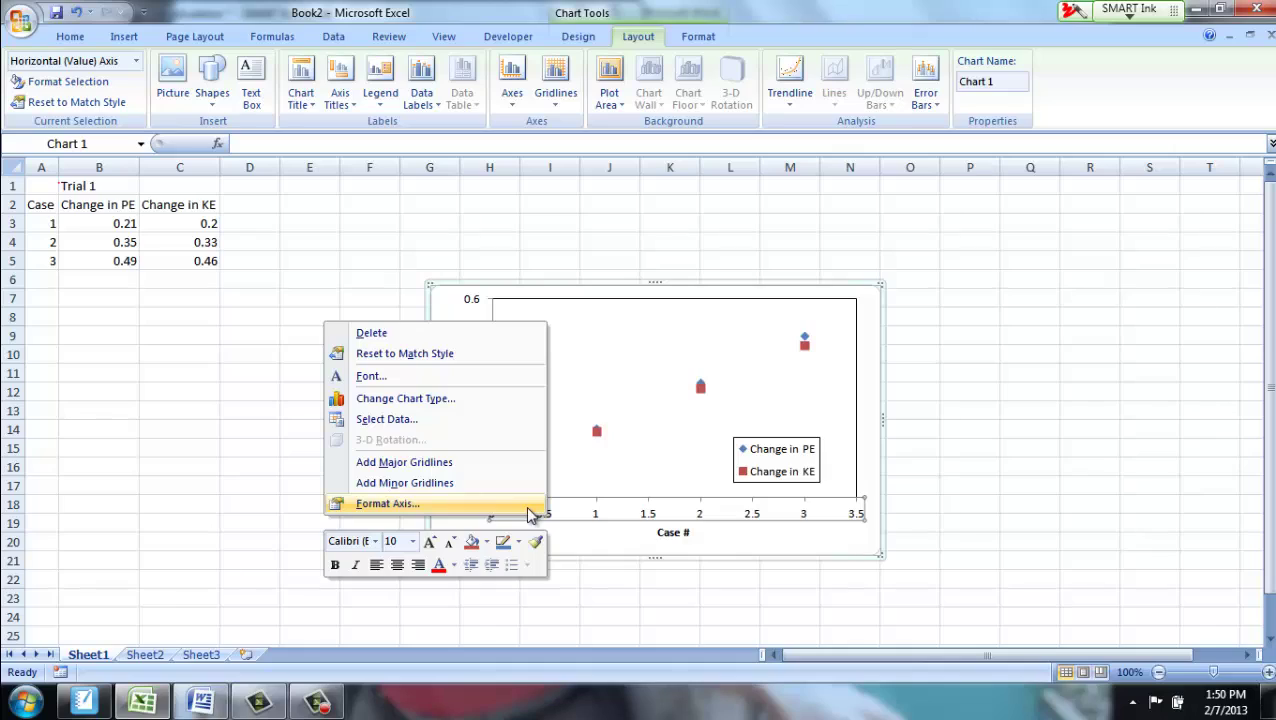
left_click(530, 512)
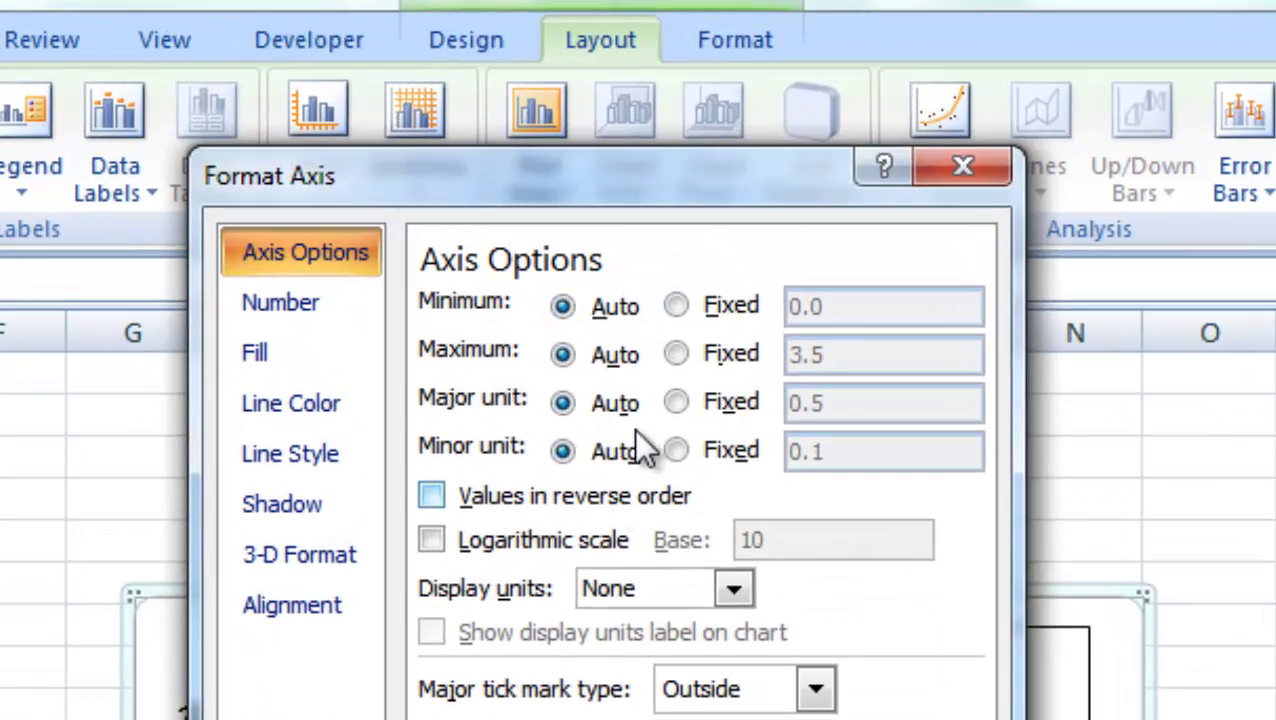
left_click(712, 310)
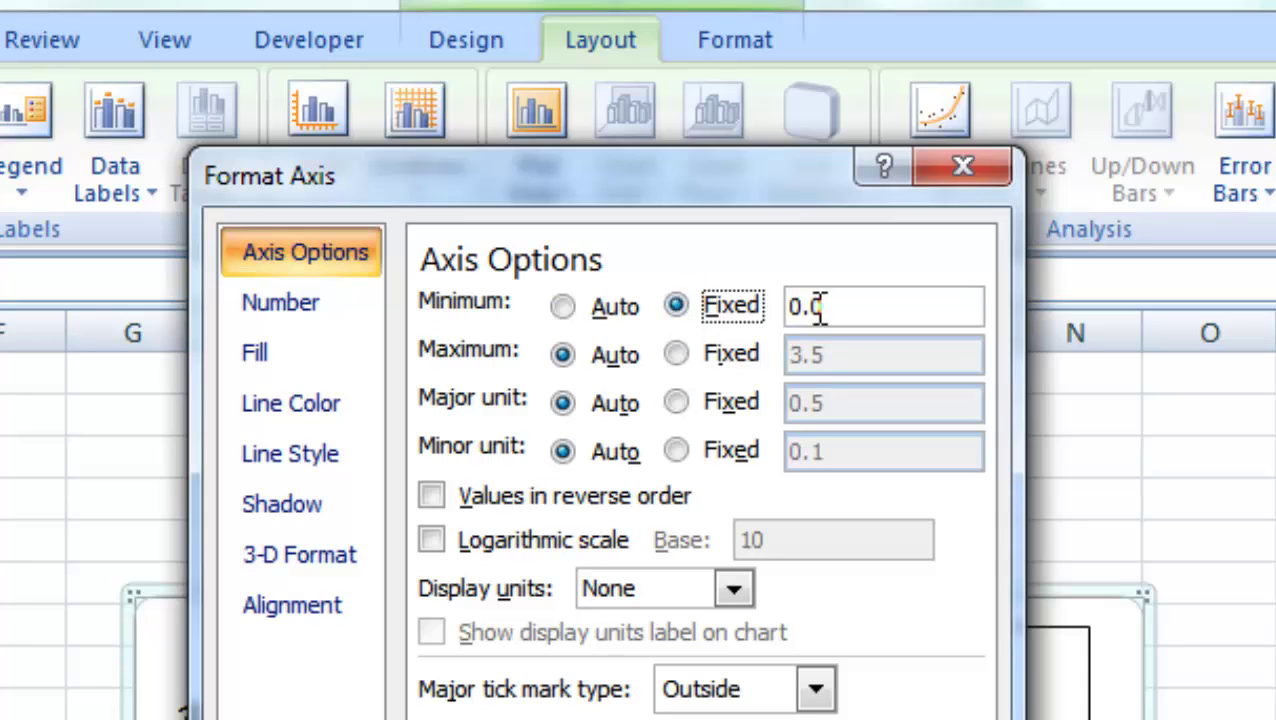
left_click(757, 356)
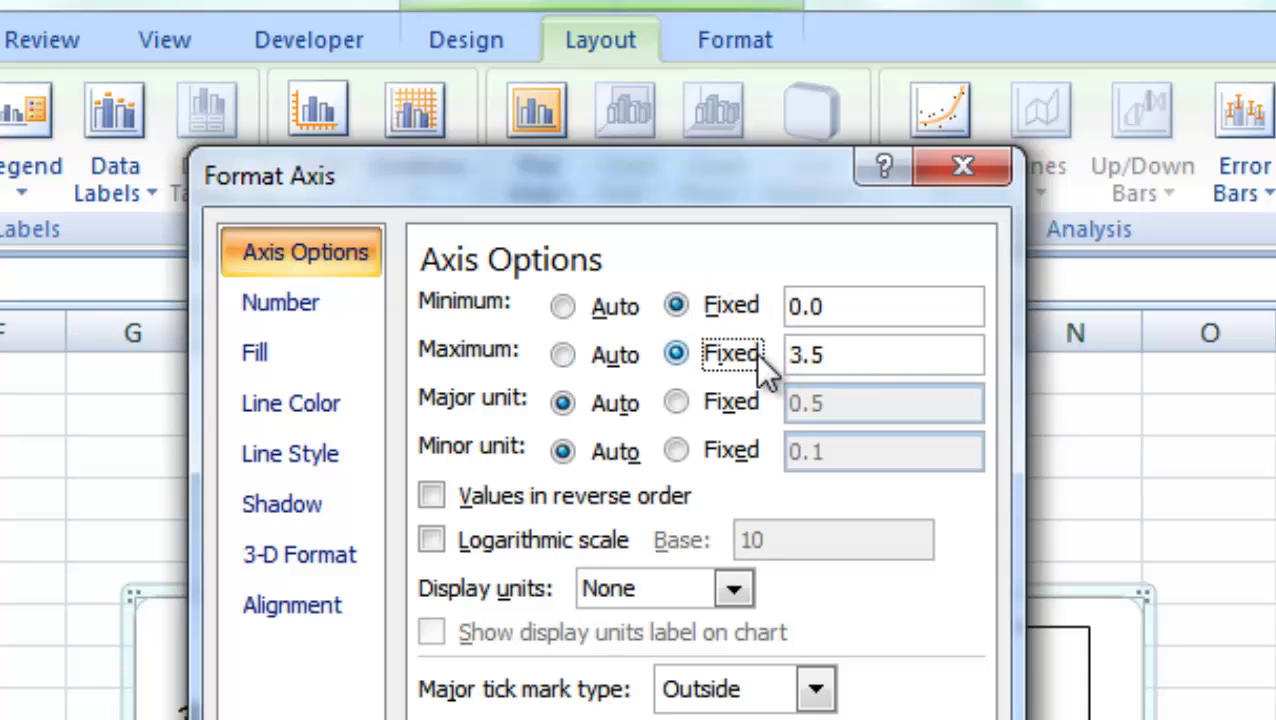
left_click(845, 365)
left_click(705, 399)
left_click_drag(836, 404, 760, 408)
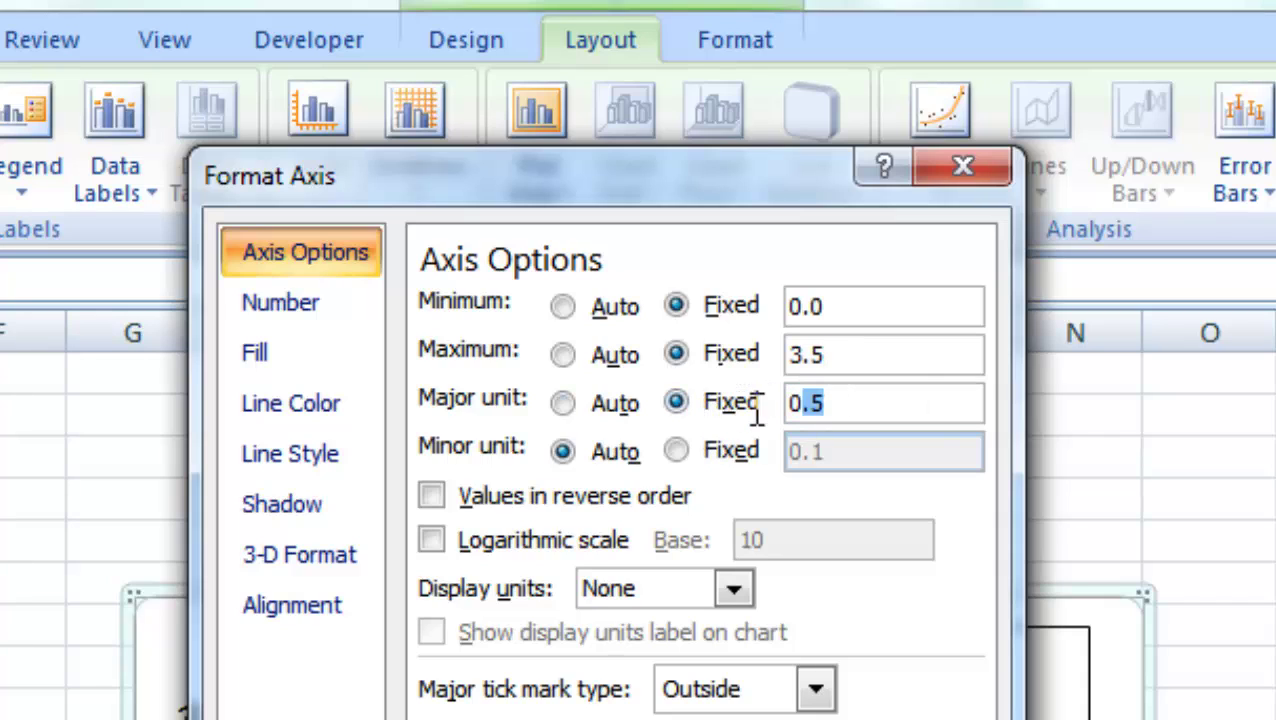
type("1.0")
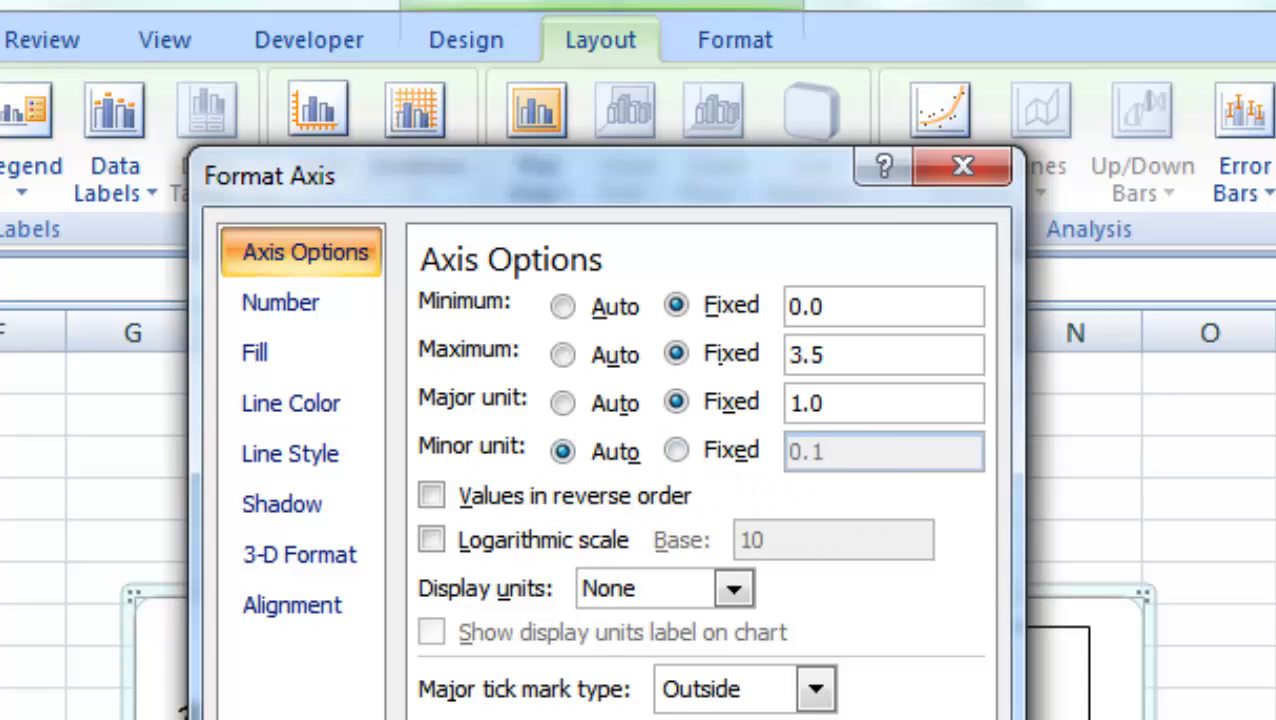
left_click(802, 544)
left_click(831, 546)
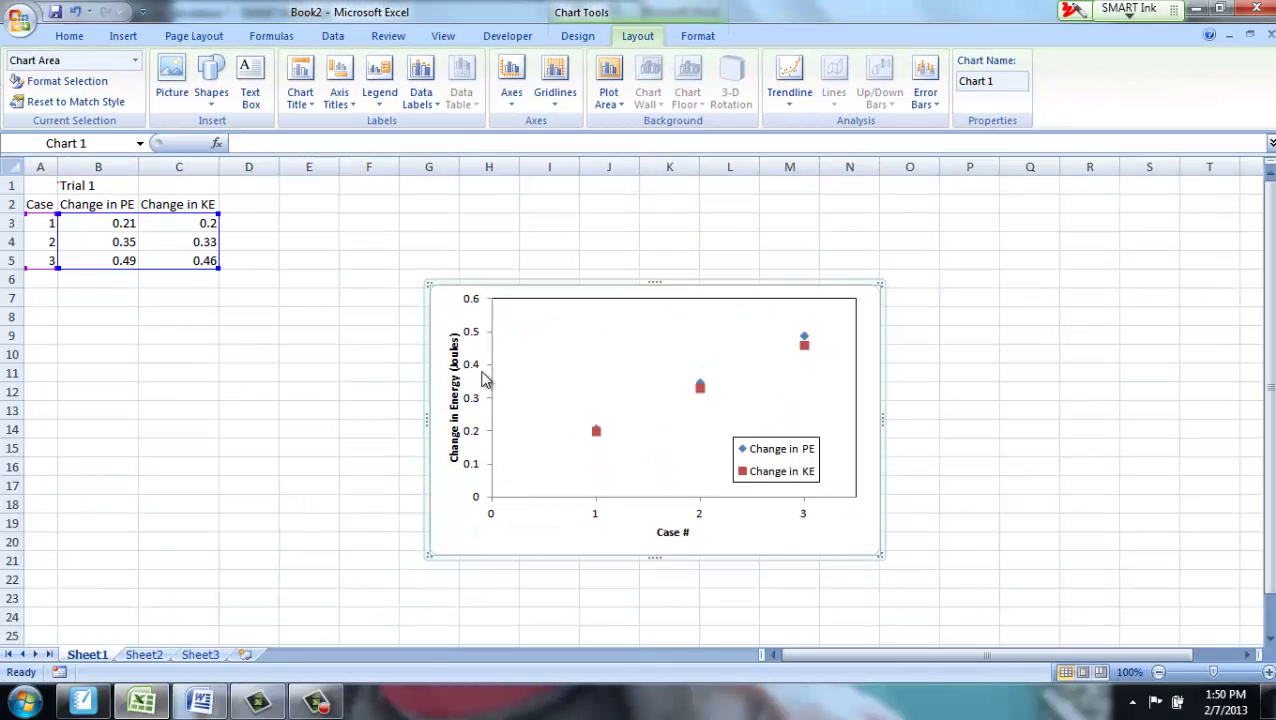
Step: Move the vertical axis title slightly outward, away from the axis numbers
left_click(451, 397)
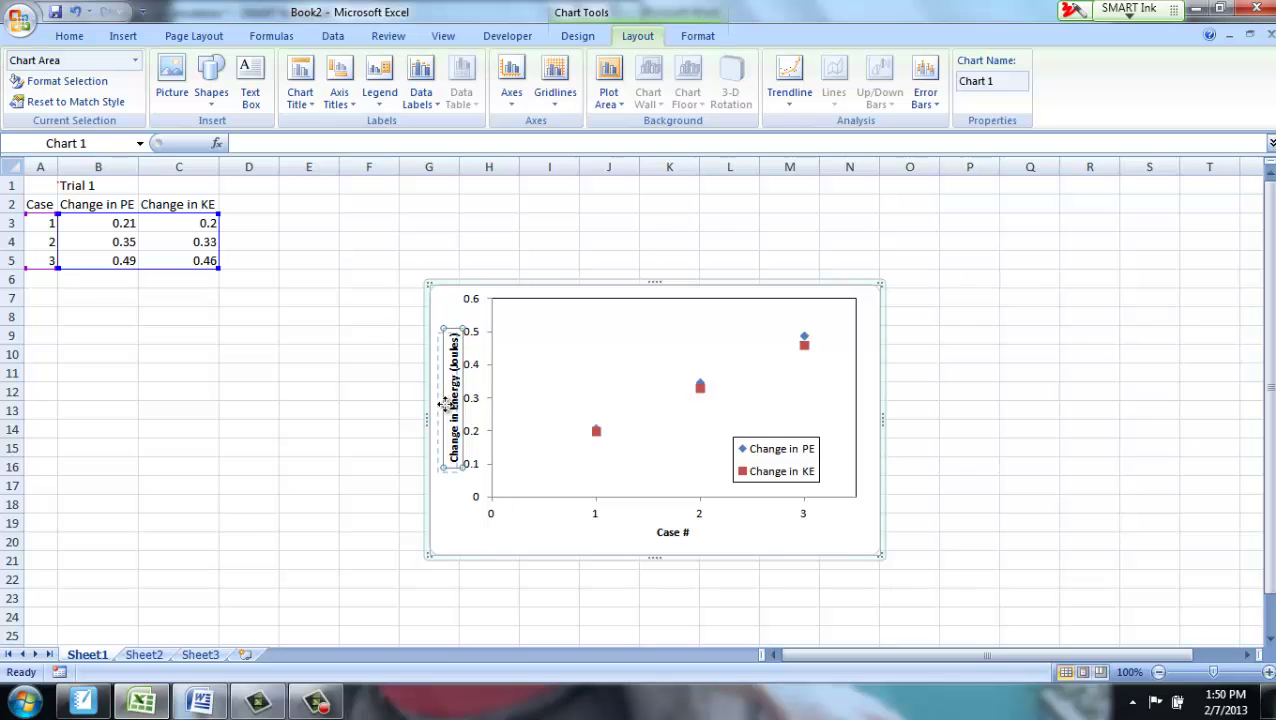
left_click_drag(445, 402, 441, 402)
left_click(489, 543)
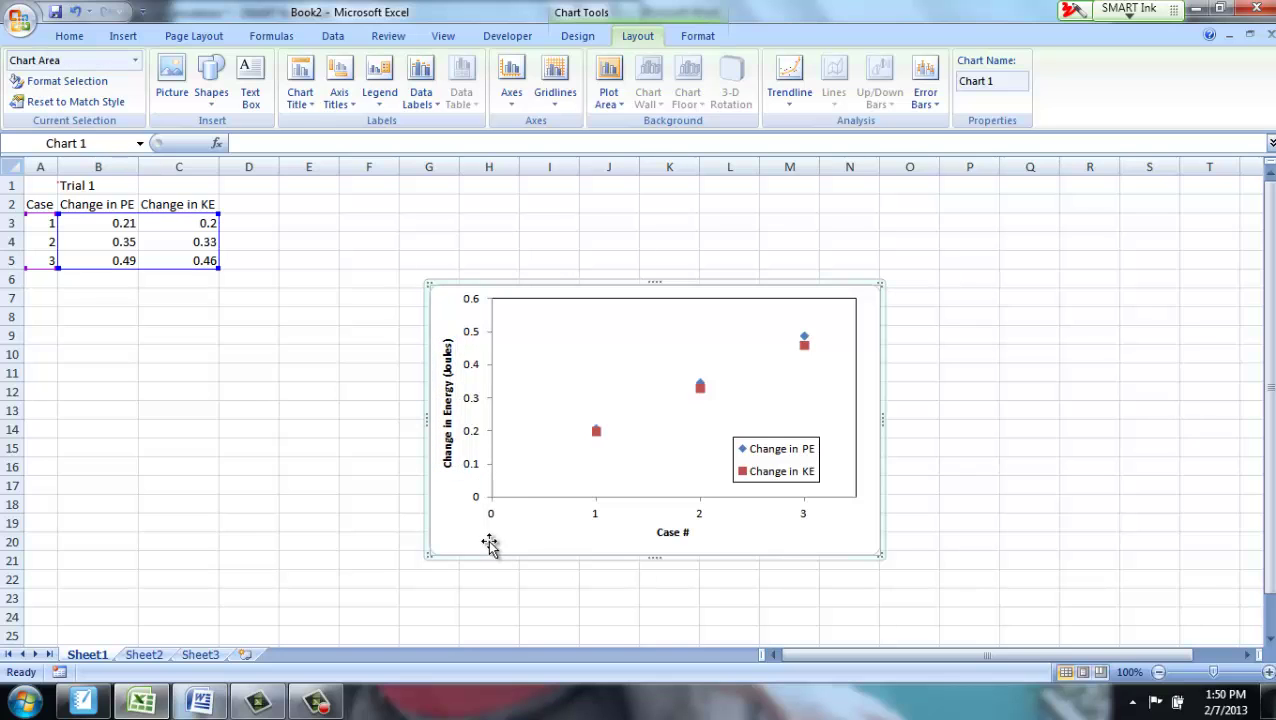
right_click(489, 541)
left_click(521, 549)
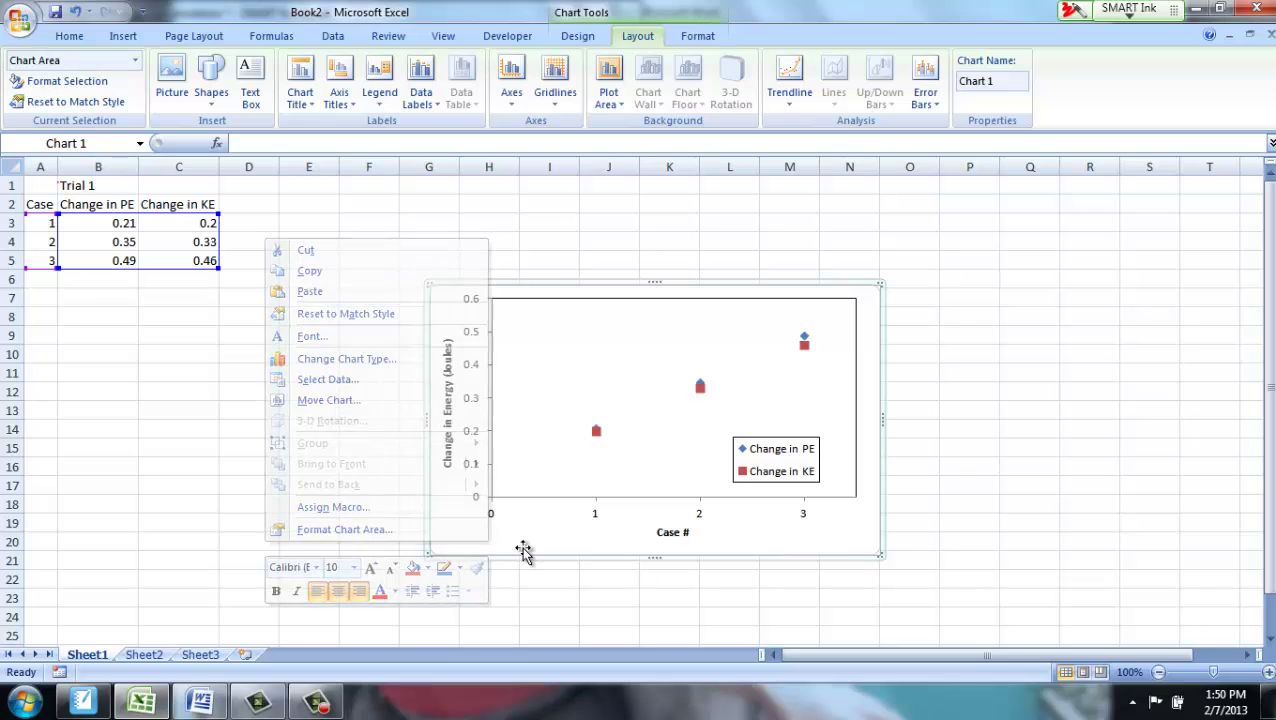
left_click(530, 632)
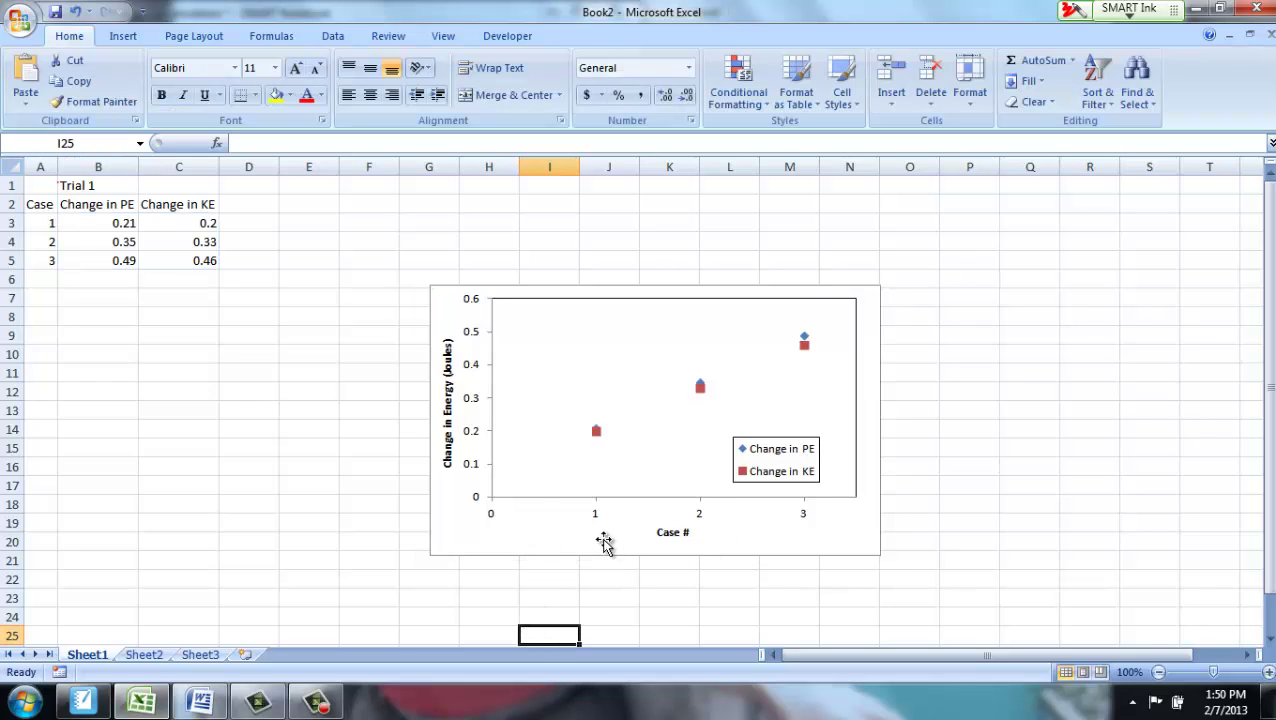
Step: Remove the border line around the whole chart area by setting its border colour to No line
left_click(599, 545)
right_click(599, 542)
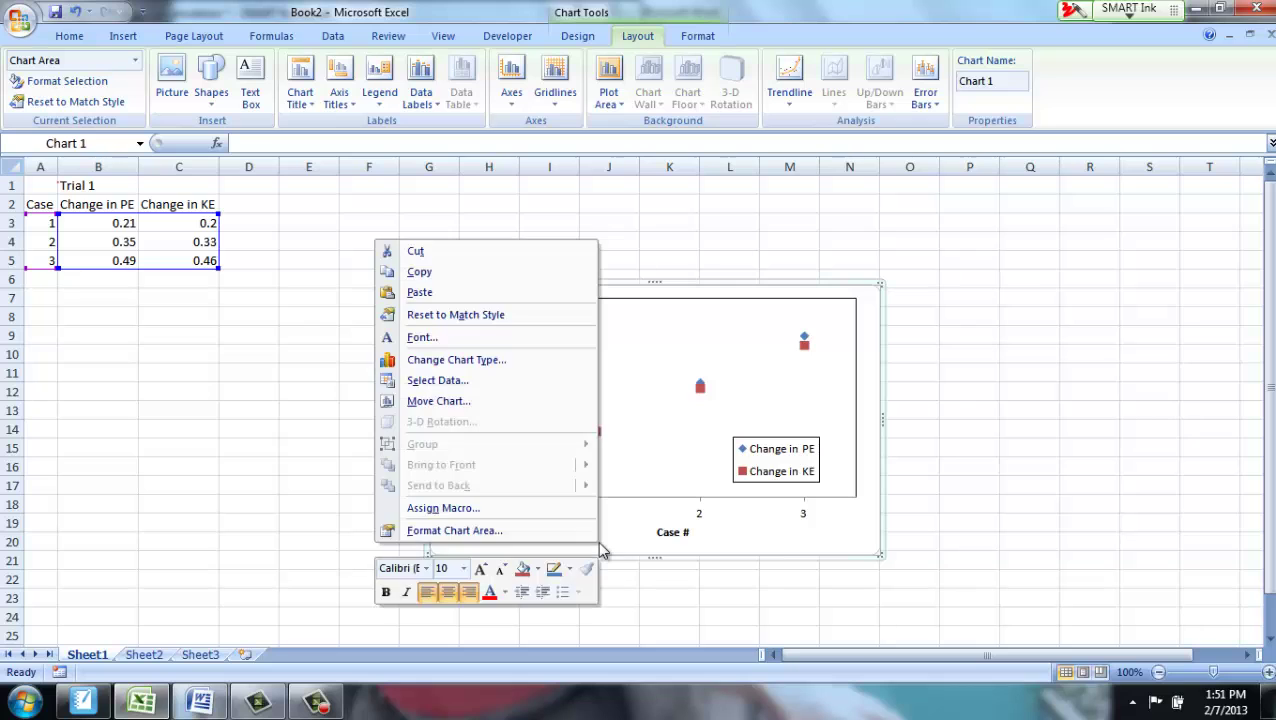
left_click(567, 531)
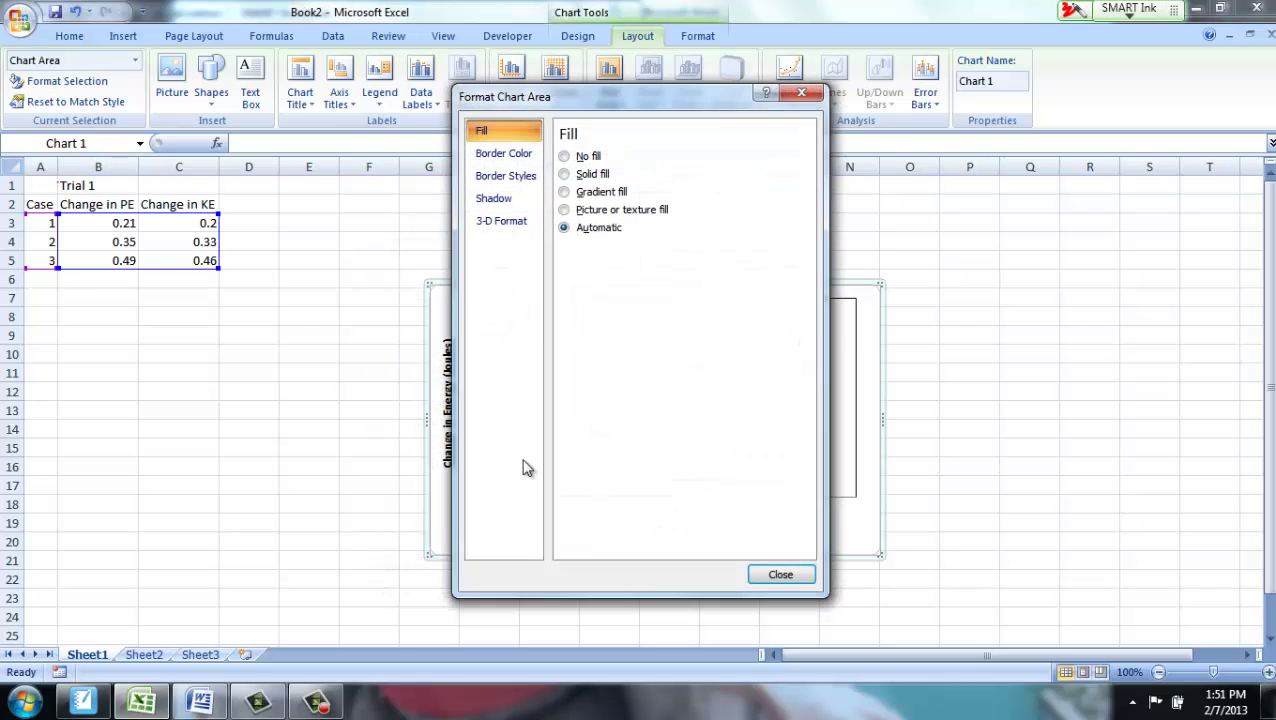
left_click(497, 155)
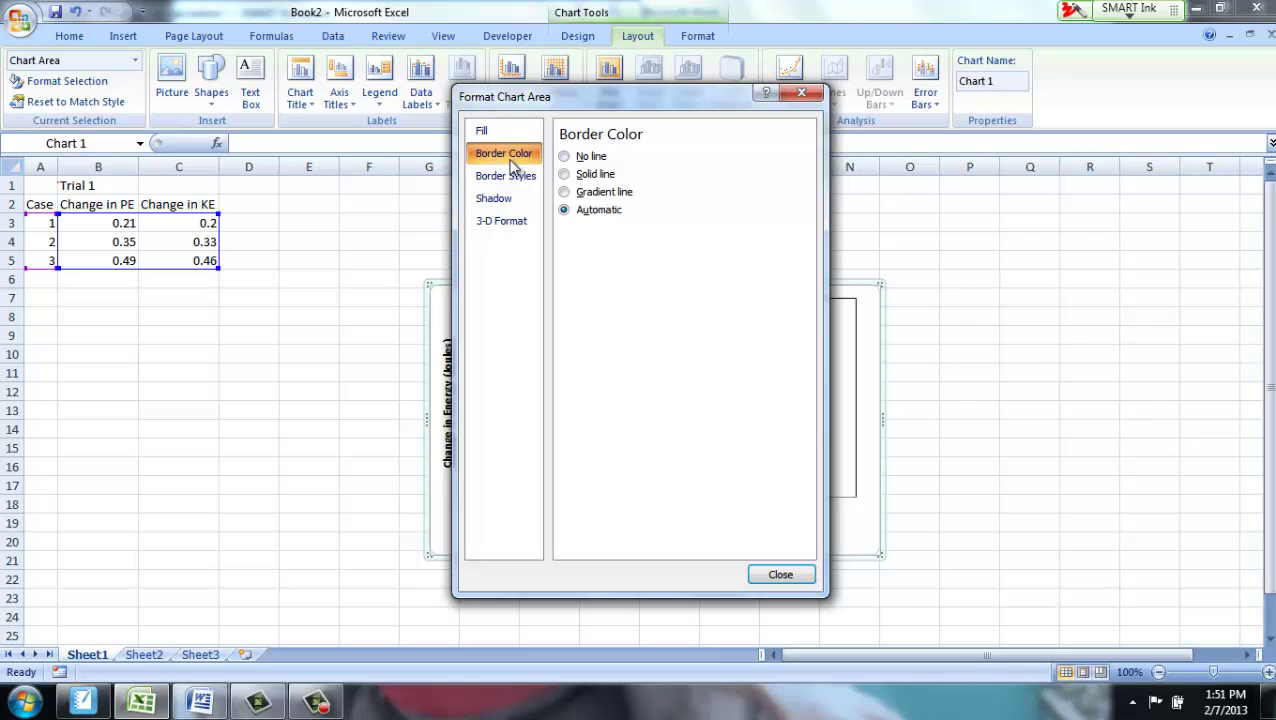
left_click(564, 157)
left_click(783, 570)
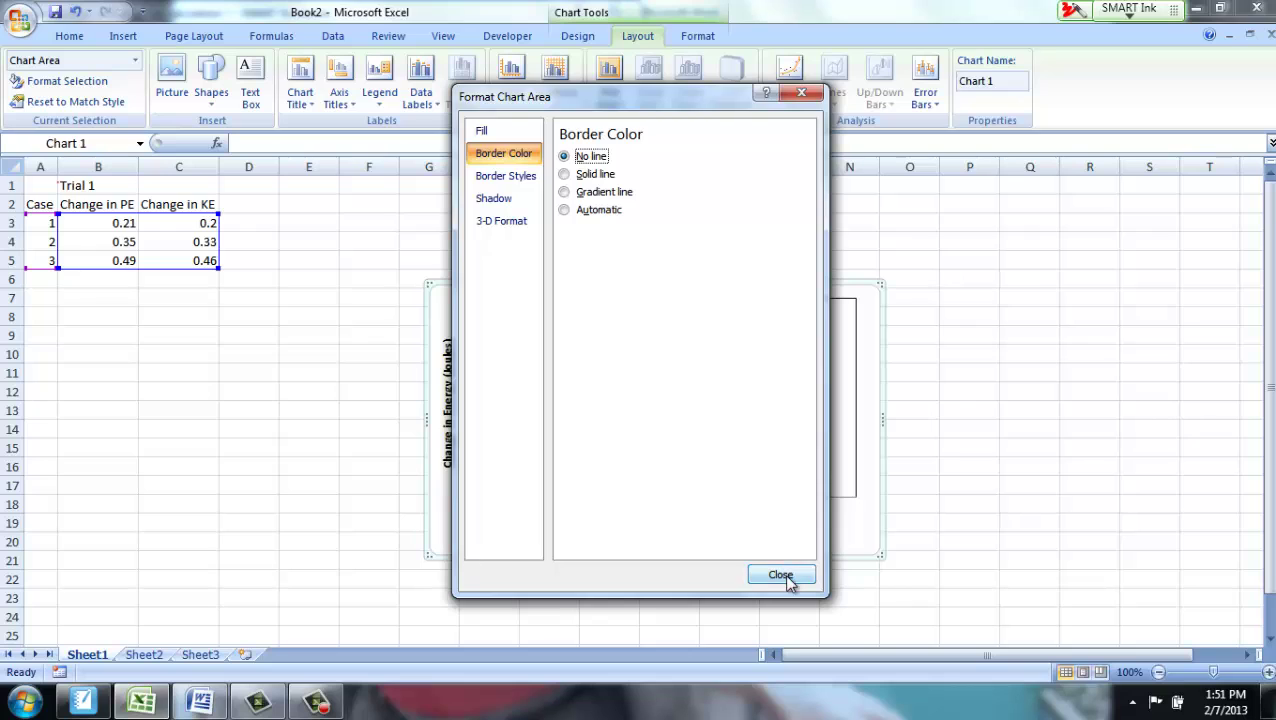
left_click(947, 575)
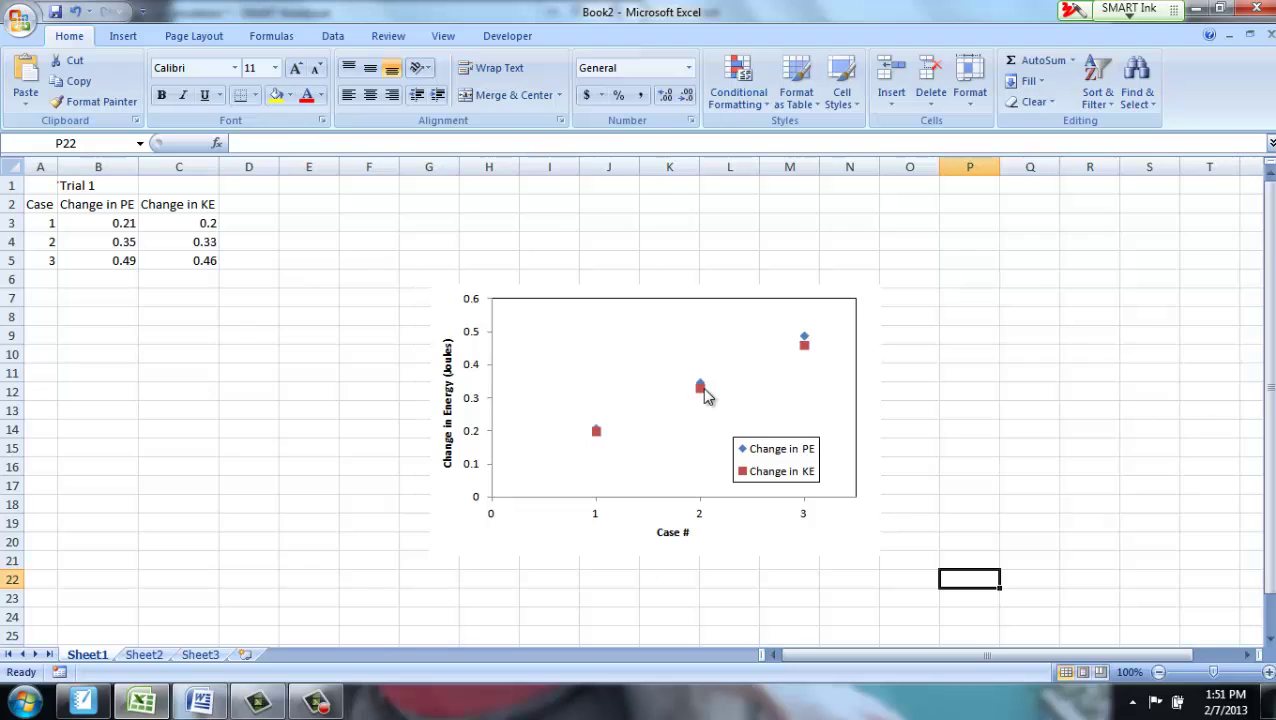
Step: Add a centered overlay chart title reading "Trial 1" and lower it slightly inside the plot area
left_click(630, 365)
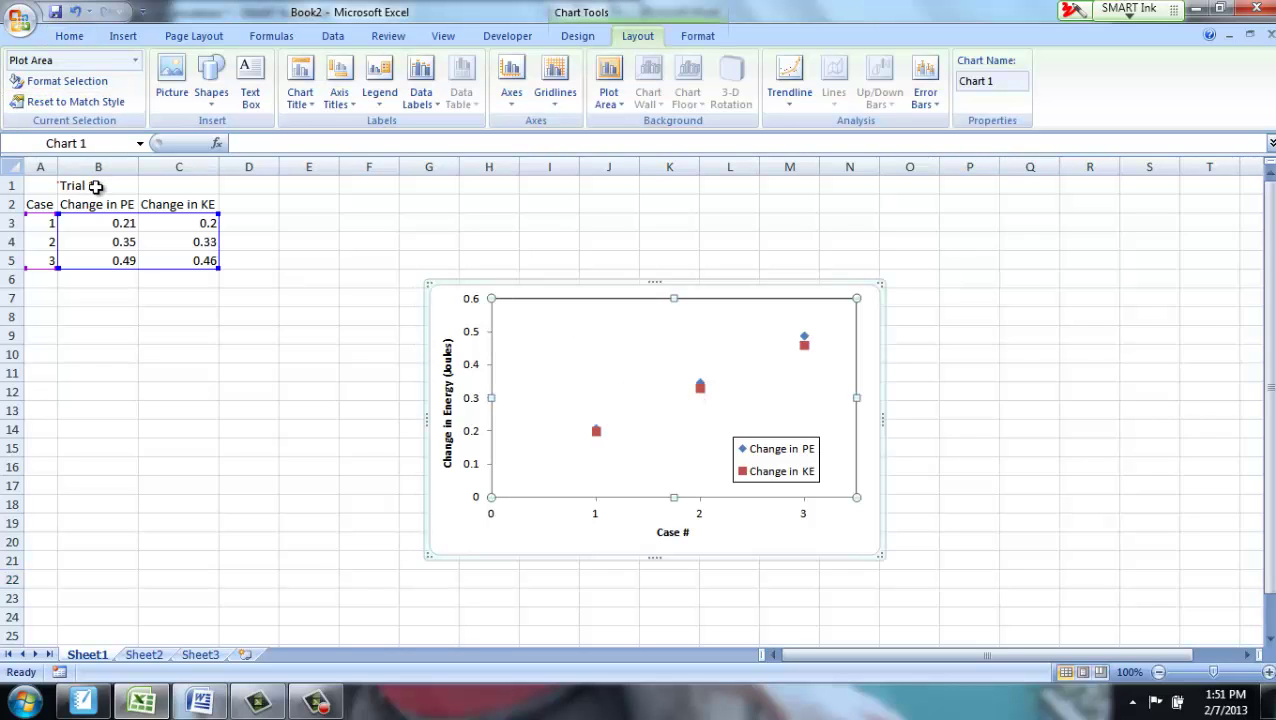
left_click(303, 92)
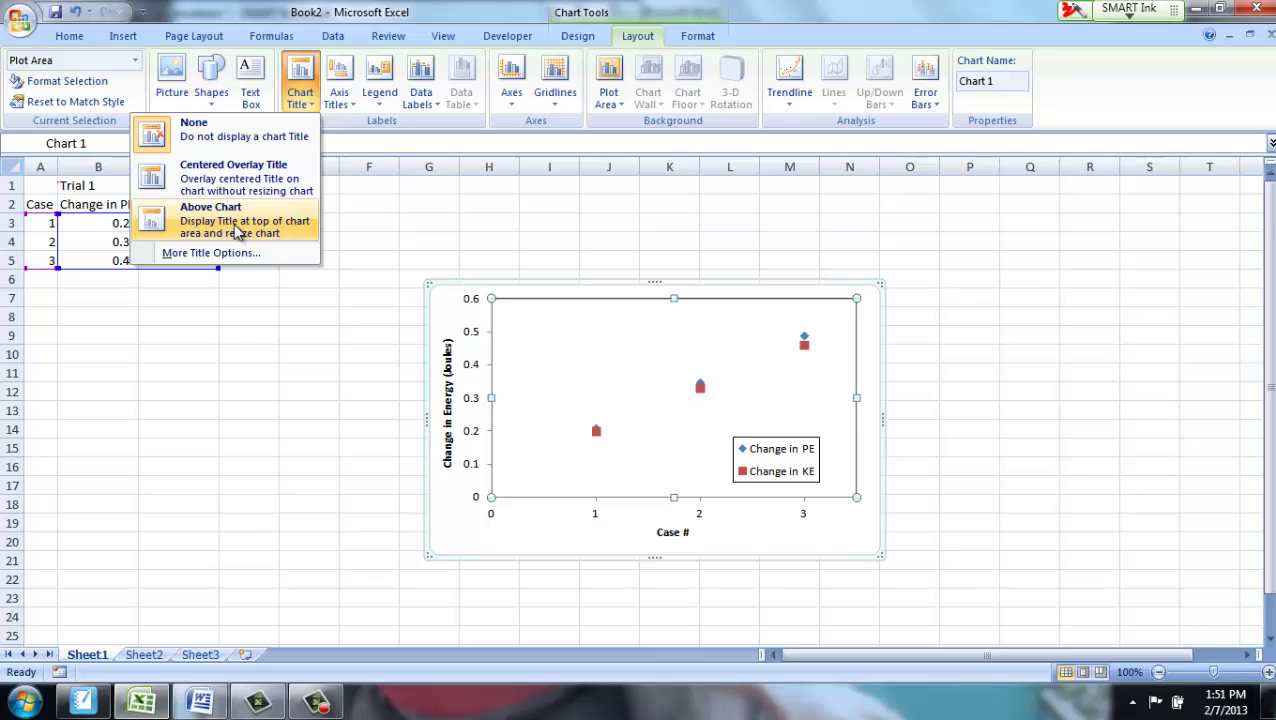
left_click(240, 189)
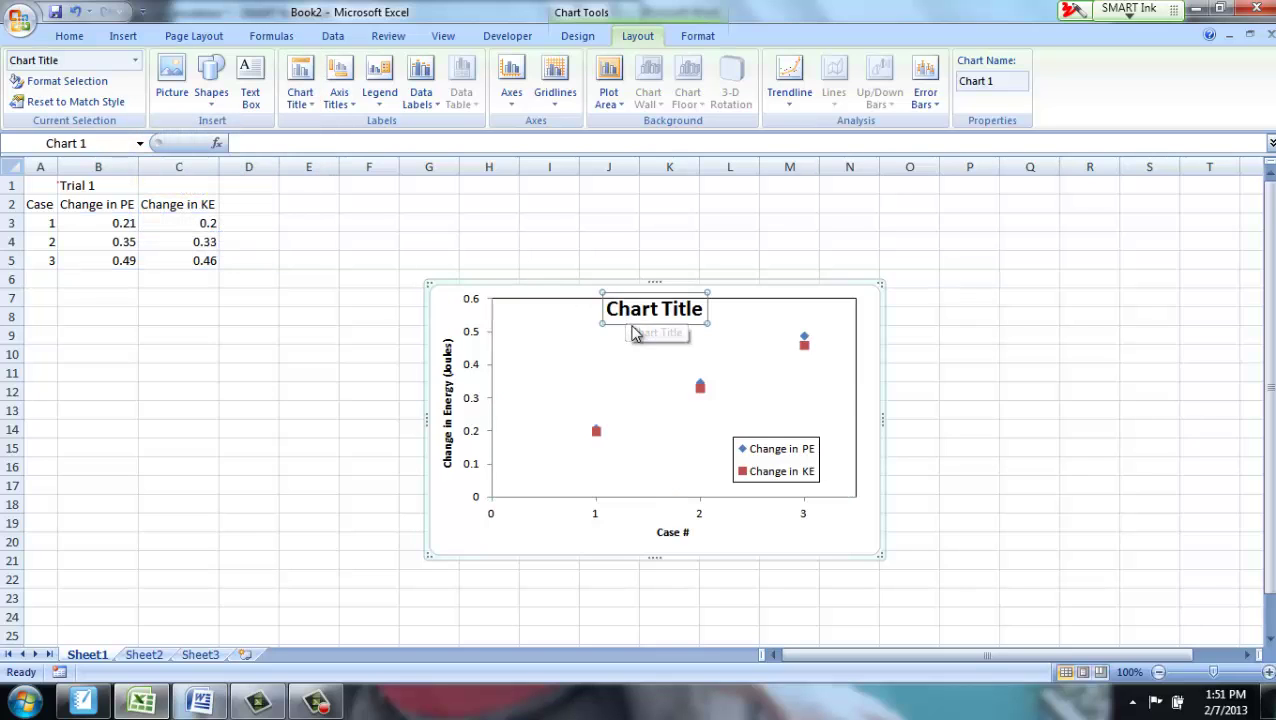
left_click_drag(630, 322, 633, 336)
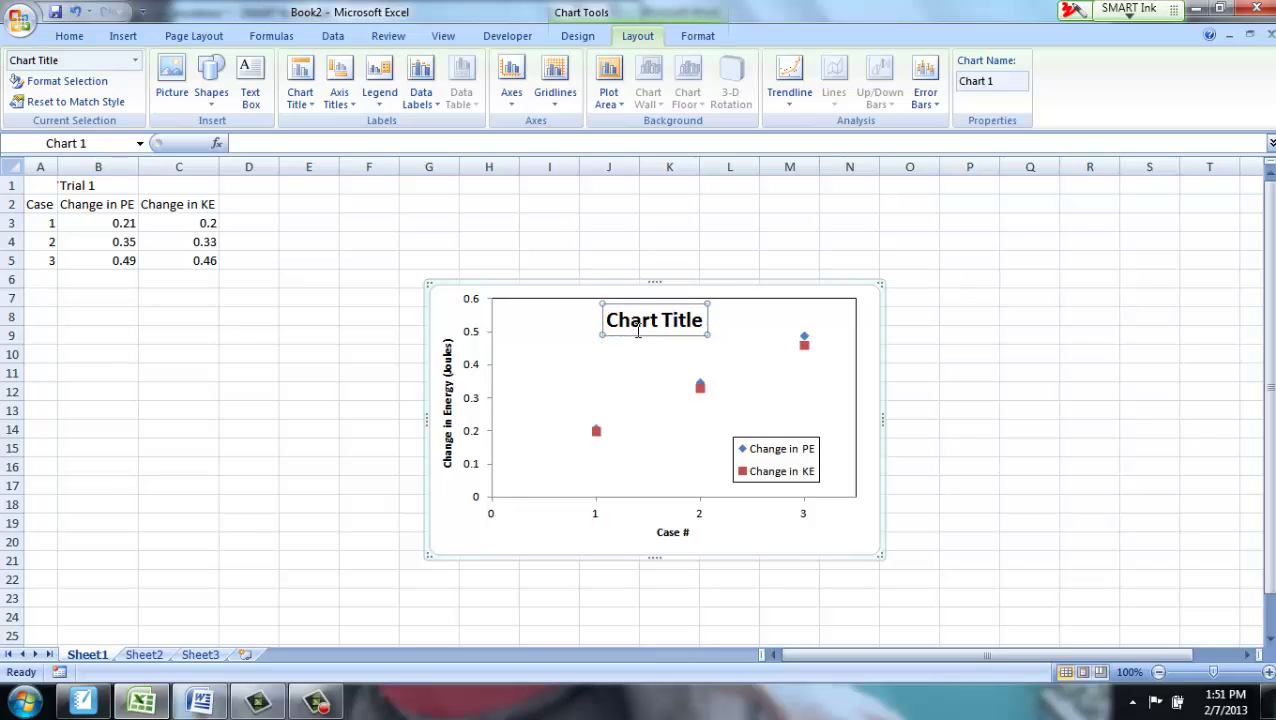
left_click(452, 144)
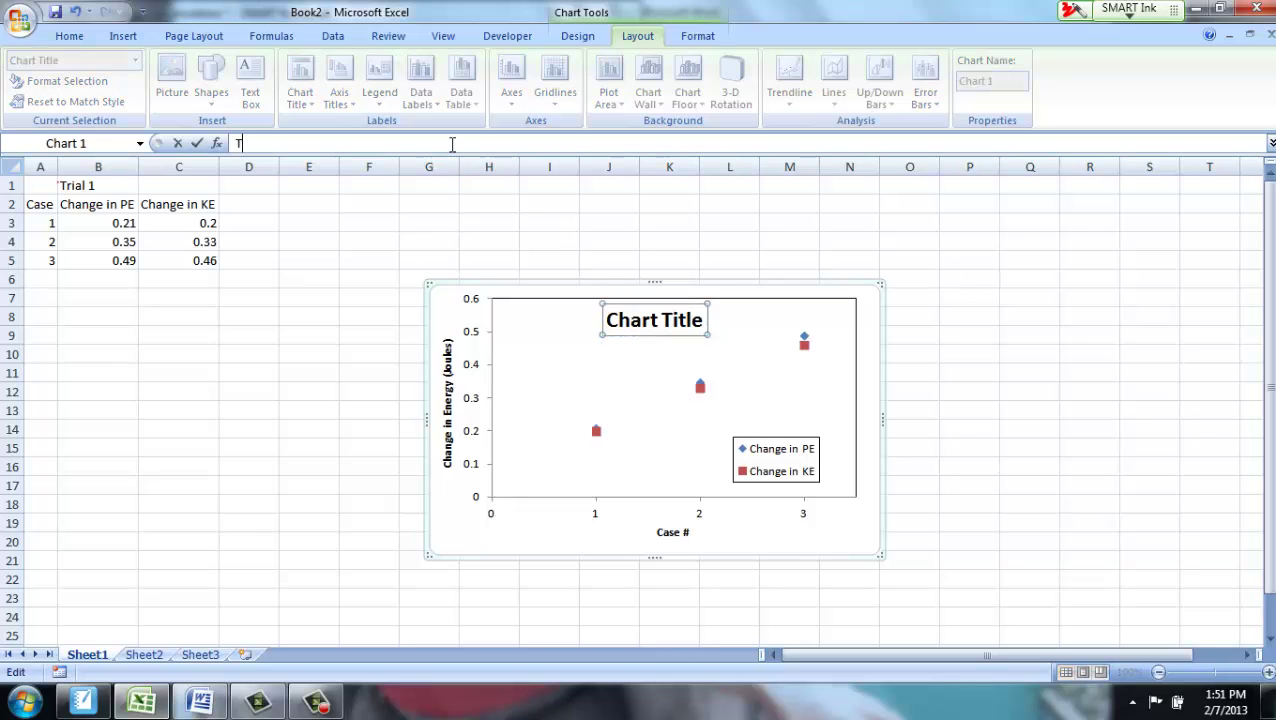
key("Return")
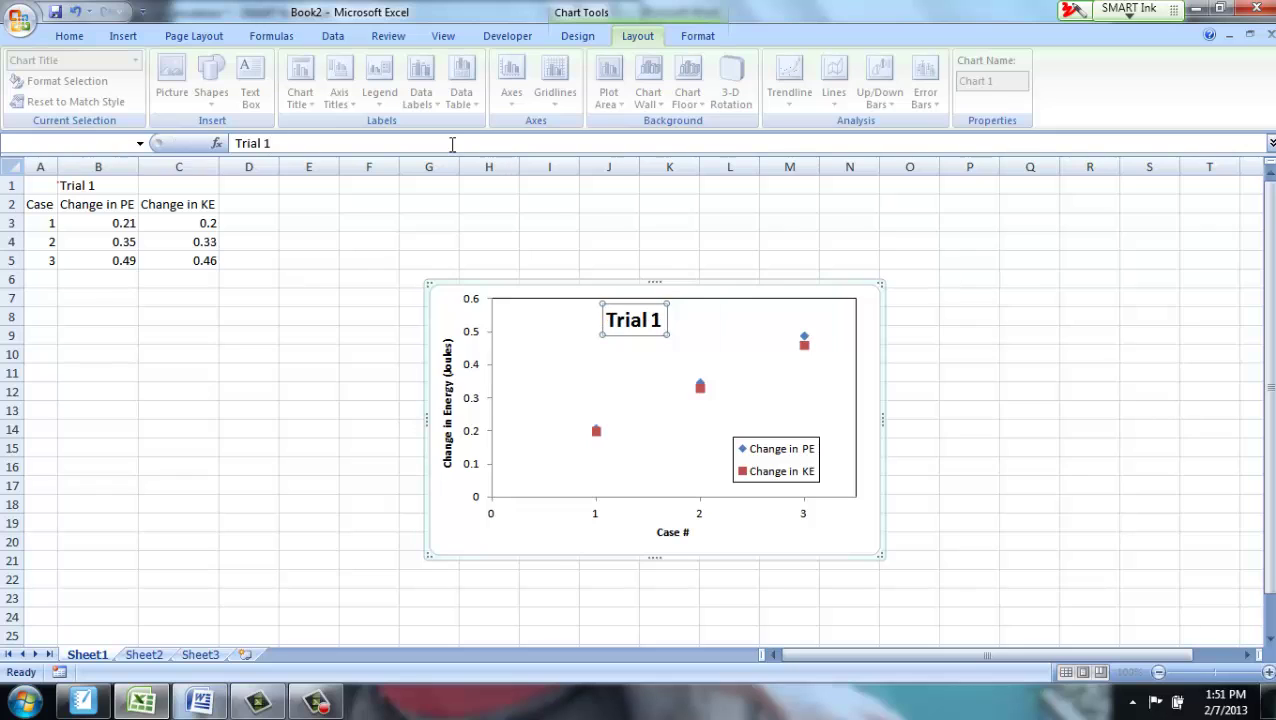
left_click(414, 476)
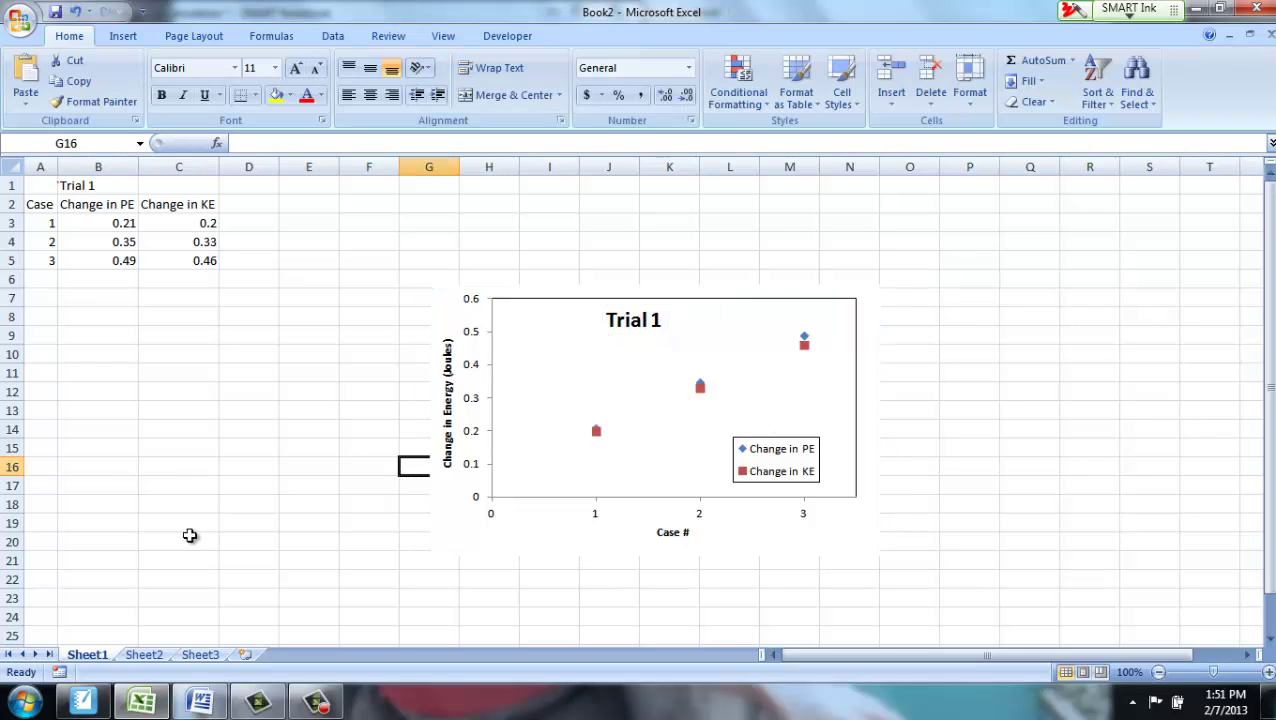
Step: Copy the whole Trial 1 chart and switch to Microsoft Word
left_click(479, 541)
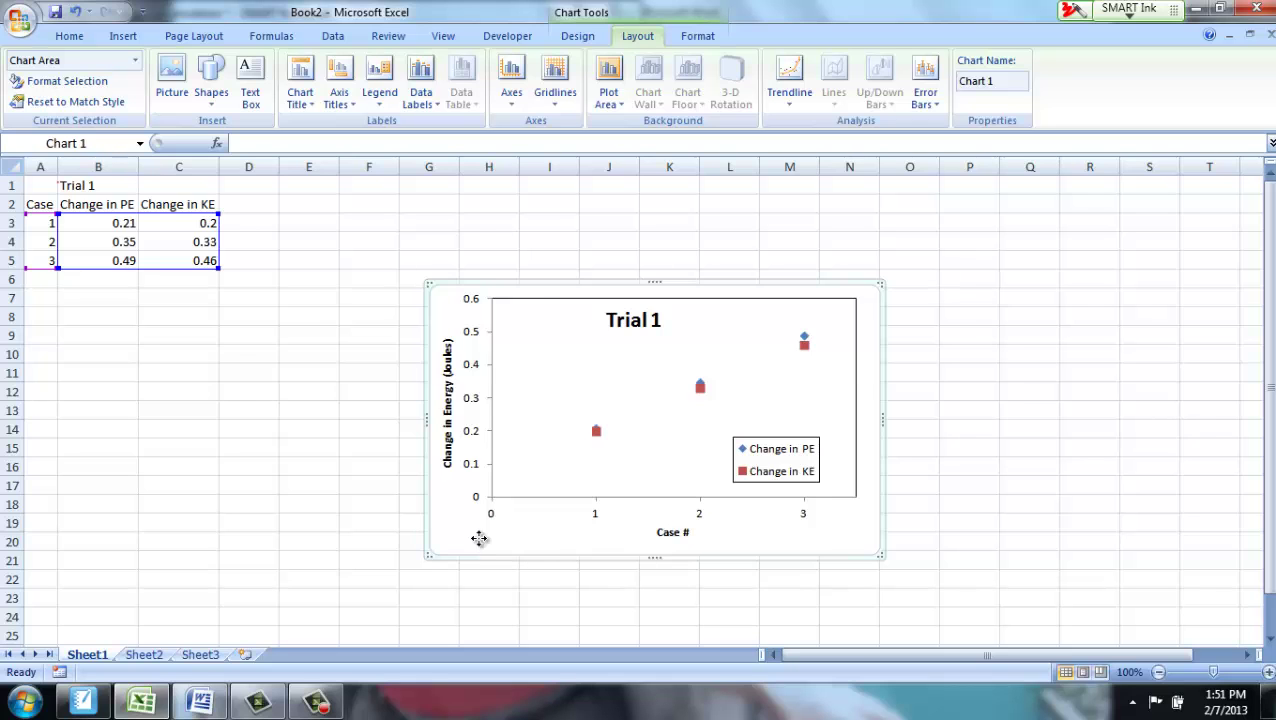
right_click(479, 541)
left_click(410, 274)
left_click(200, 702)
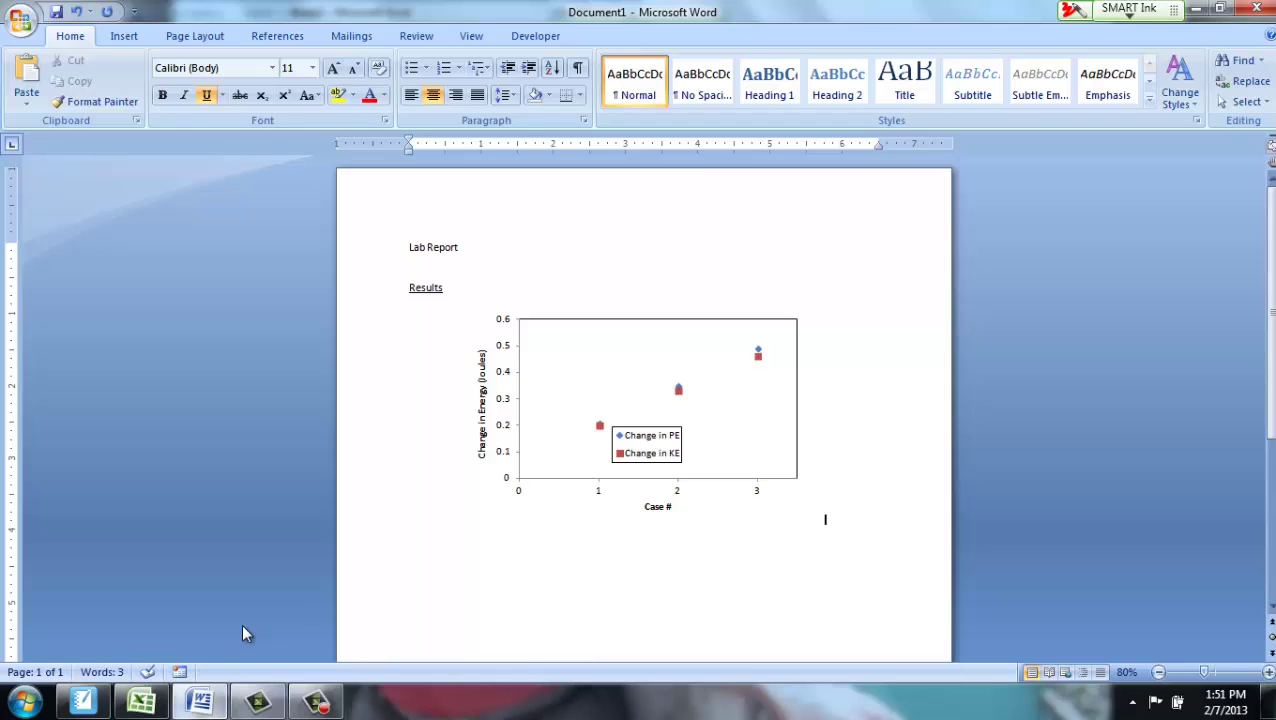
Step: Create a new blank document and set SMART Ink to its Select mode so text can be entered
key("ctrl+n")
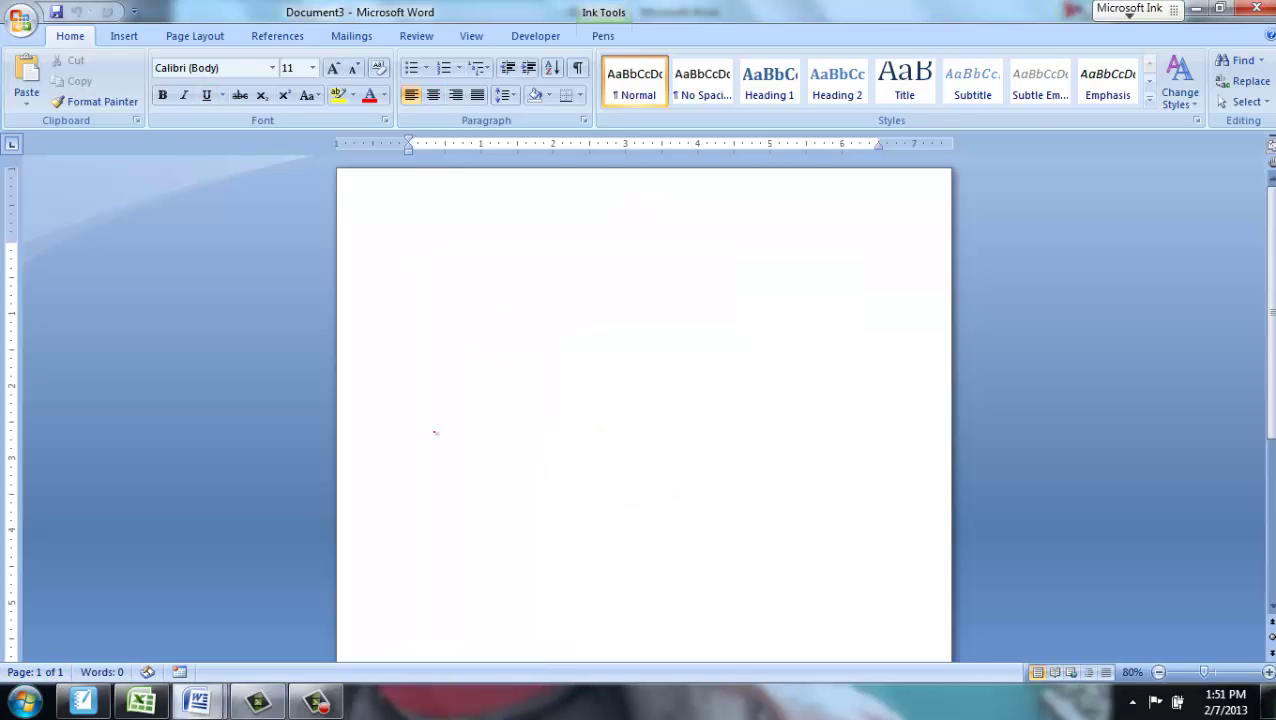
left_click(572, 253)
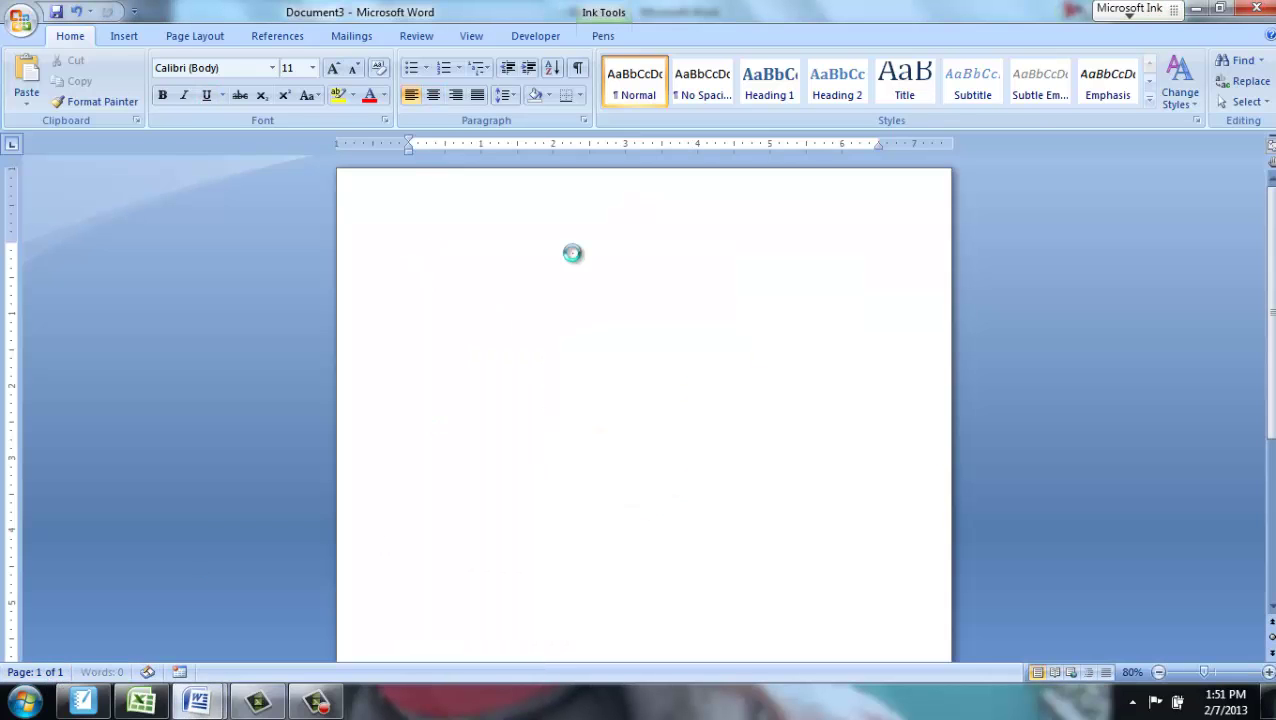
left_click(1129, 16)
left_click(1030, 45)
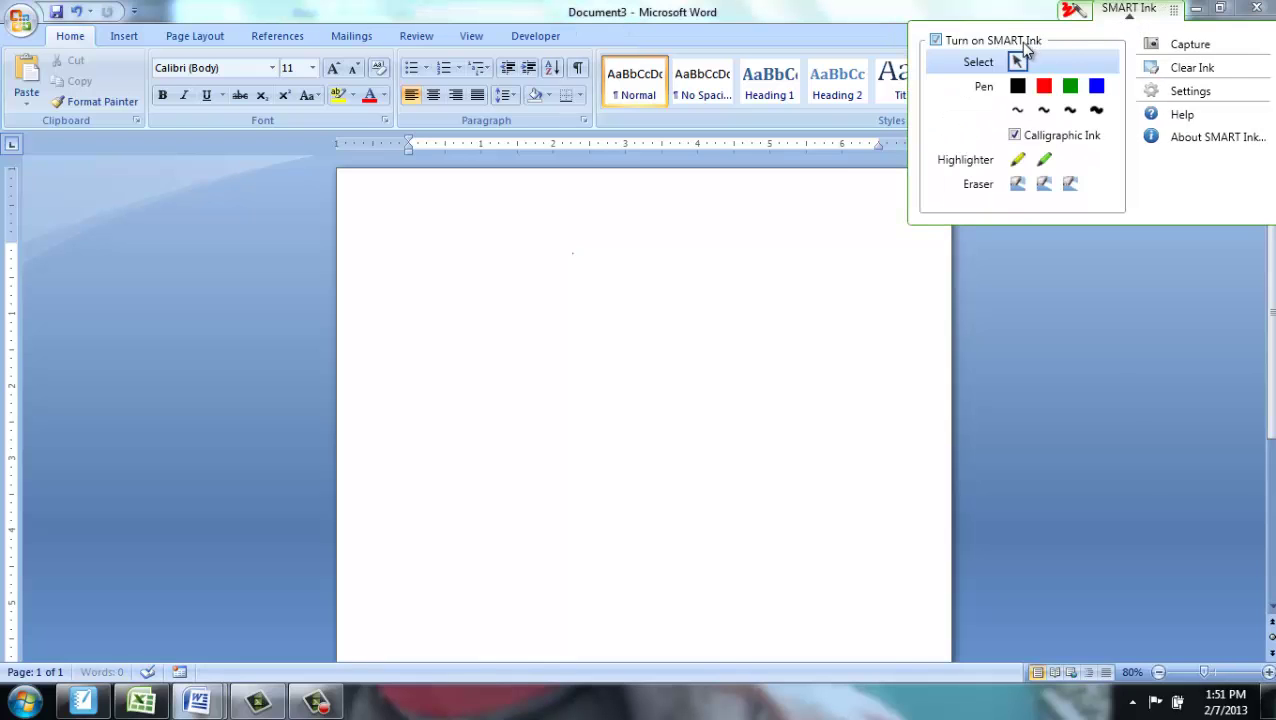
left_click(718, 268)
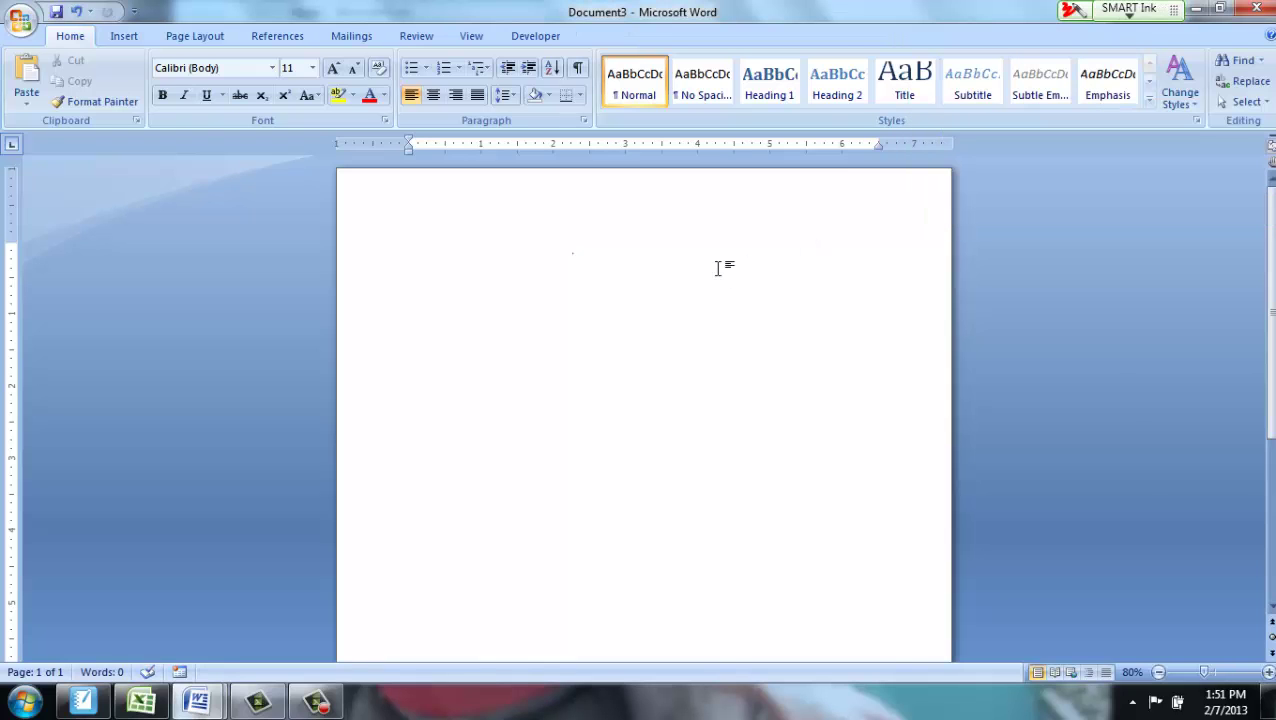
Step: Enter "Lab Report" as the first line and "Results" as a heading below it, followed by an empty line
type("Lab")
key("Return")
type("Re")
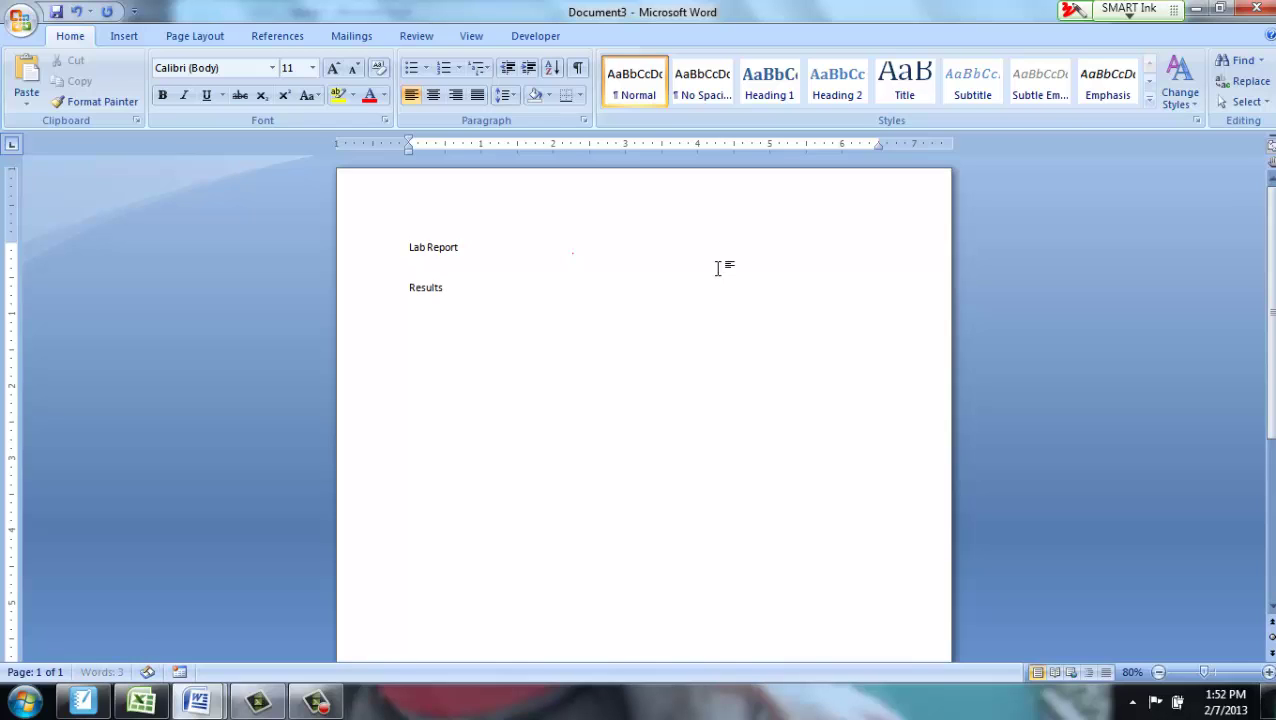
type("sults")
key("Return")
Step: Paste the copied Trial 1 chart on the line below the "Results" heading
right_click(513, 266)
left_click(473, 367)
right_click(470, 365)
left_click(414, 421)
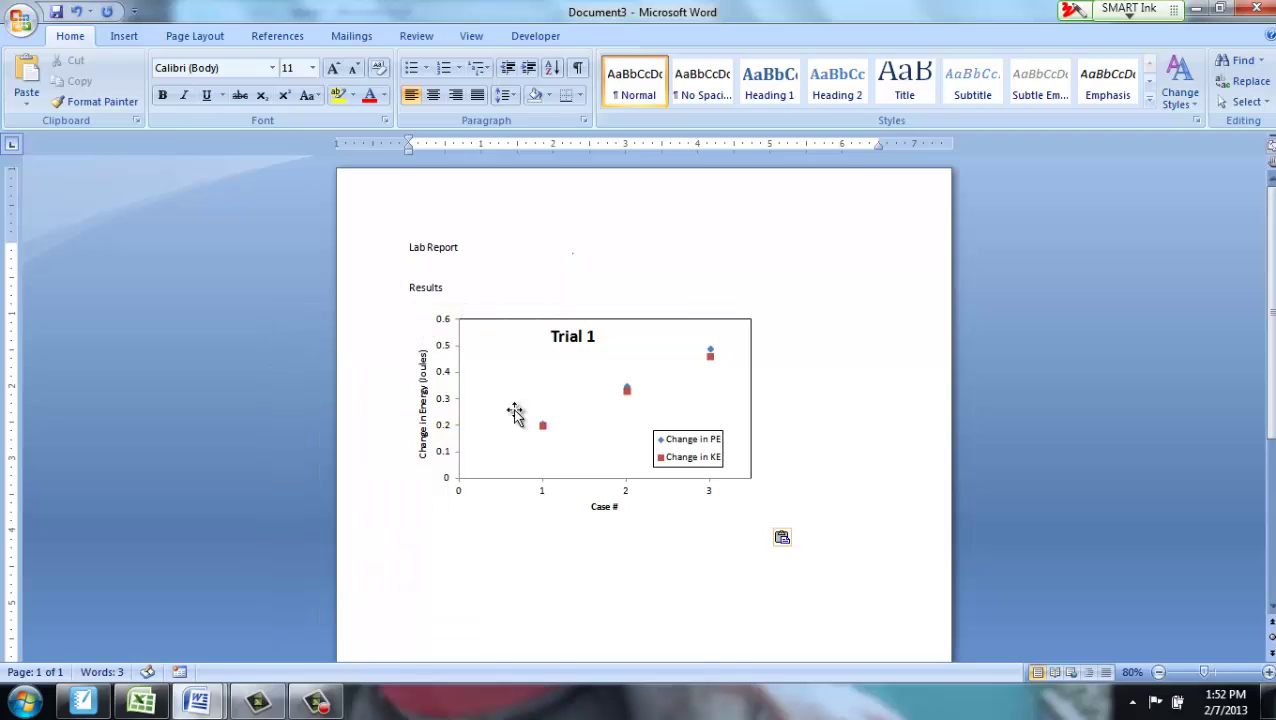
Step: Center the pasted chart horizontally on the page
left_click(583, 420)
left_click(434, 97)
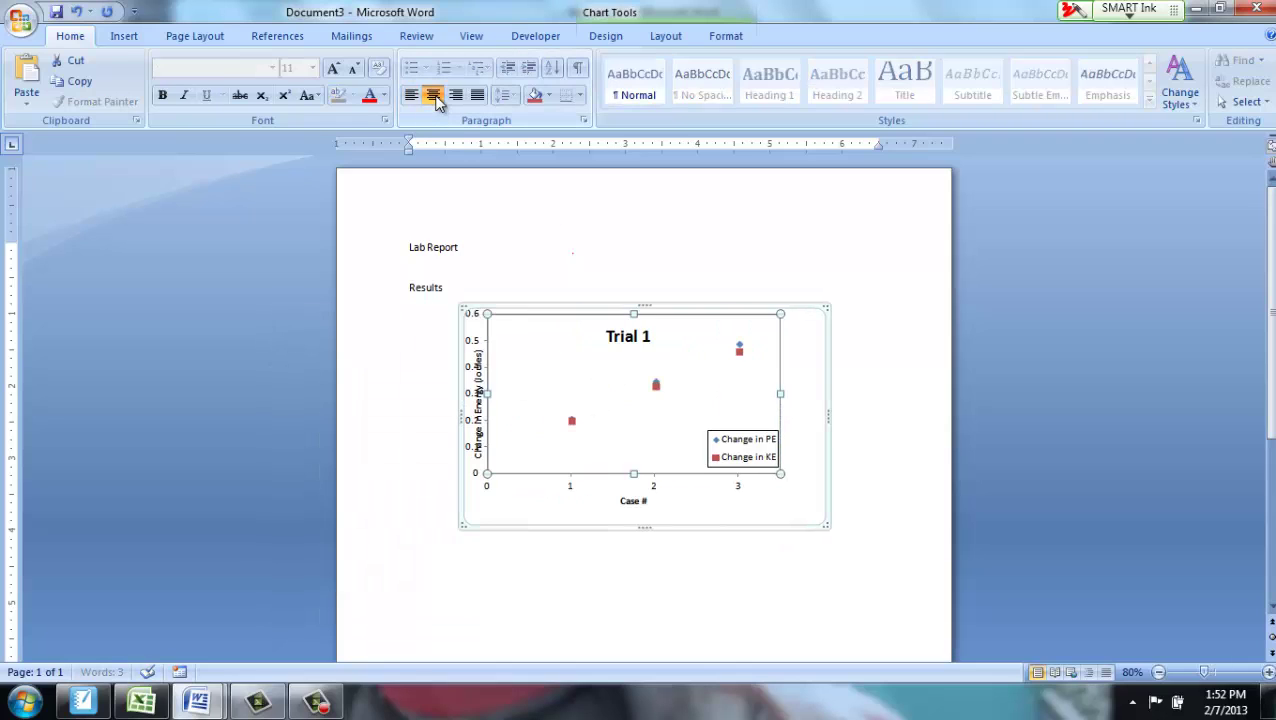
left_click(903, 575)
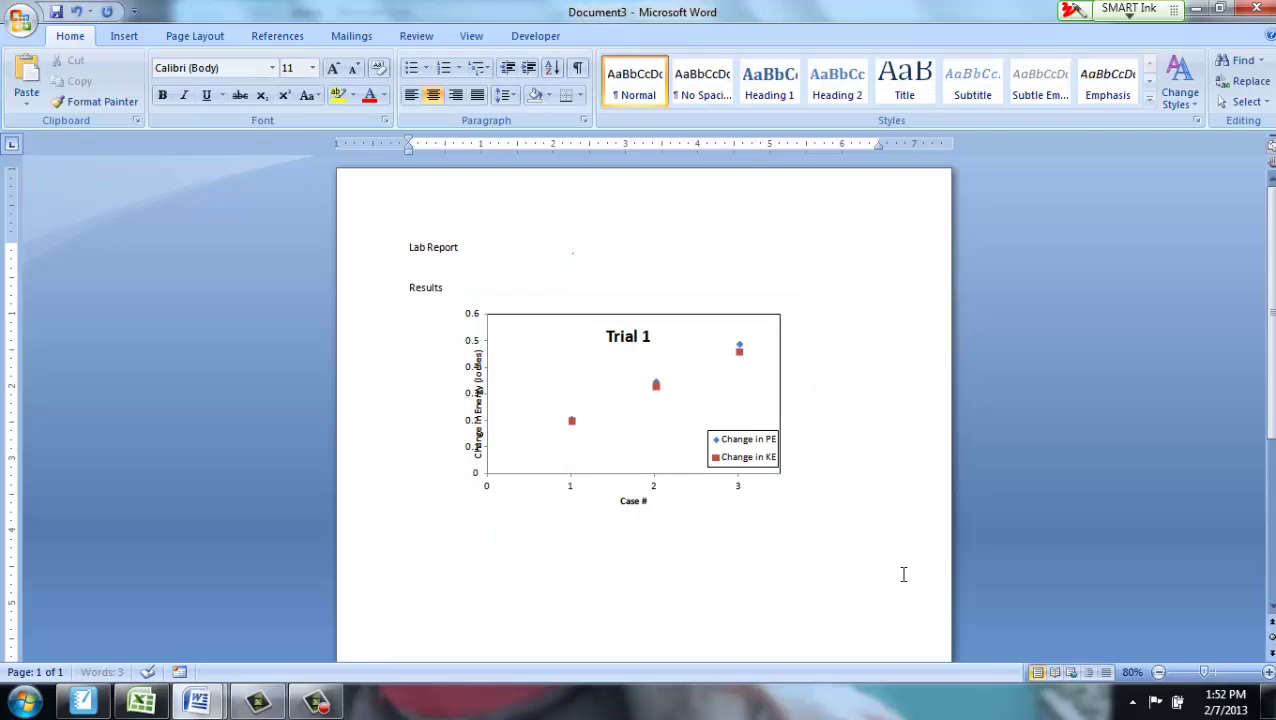
key("Return")
Step: Widen the pasted chart slightly by extending its frame outward on the vertical-axis side
left_click(467, 415)
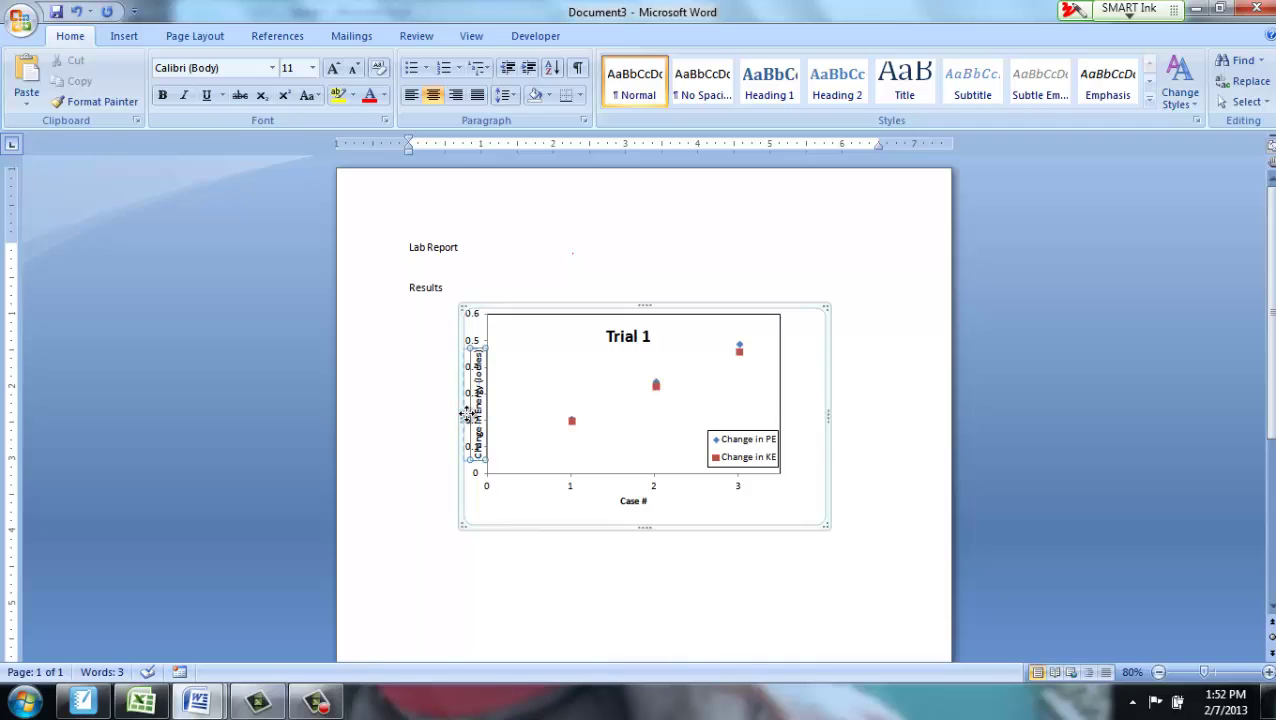
left_click_drag(461, 412, 436, 418)
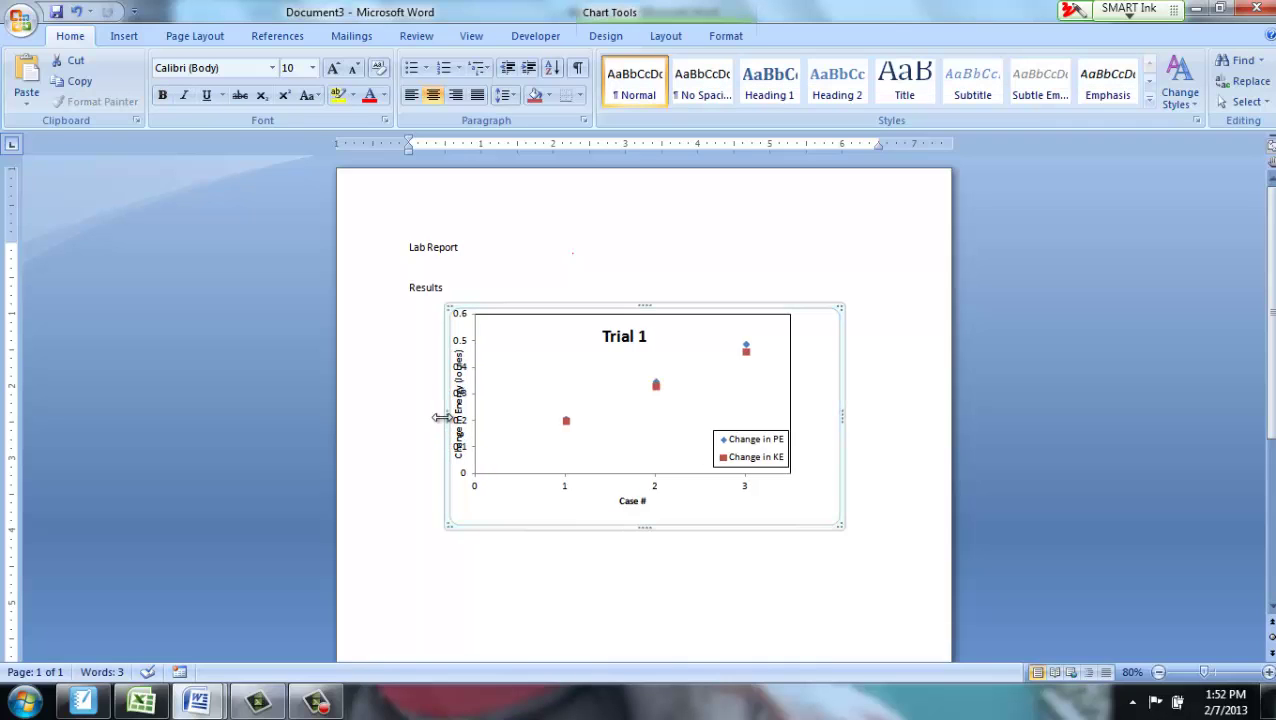